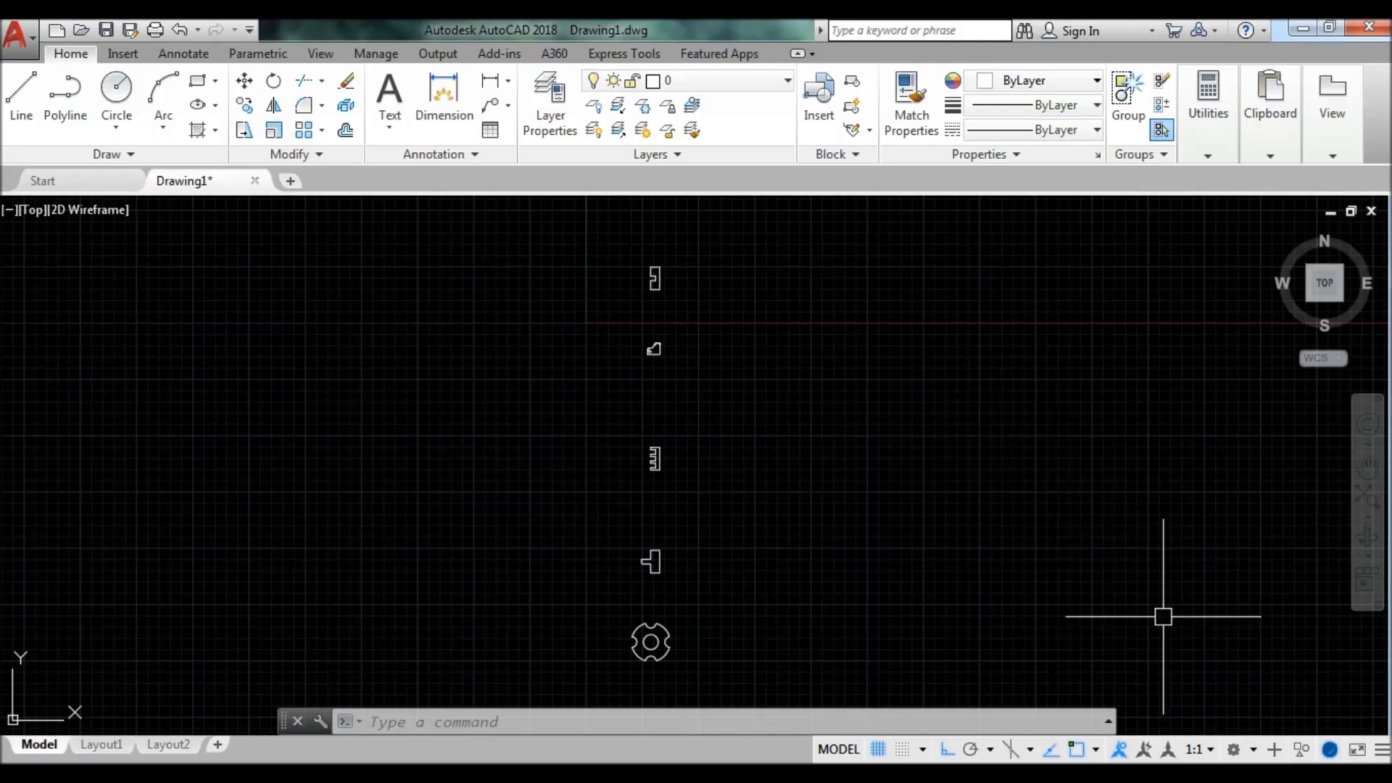
Step: Switch the workspace to 3D Modeling from the status bar workspace list
left_click(1240, 751)
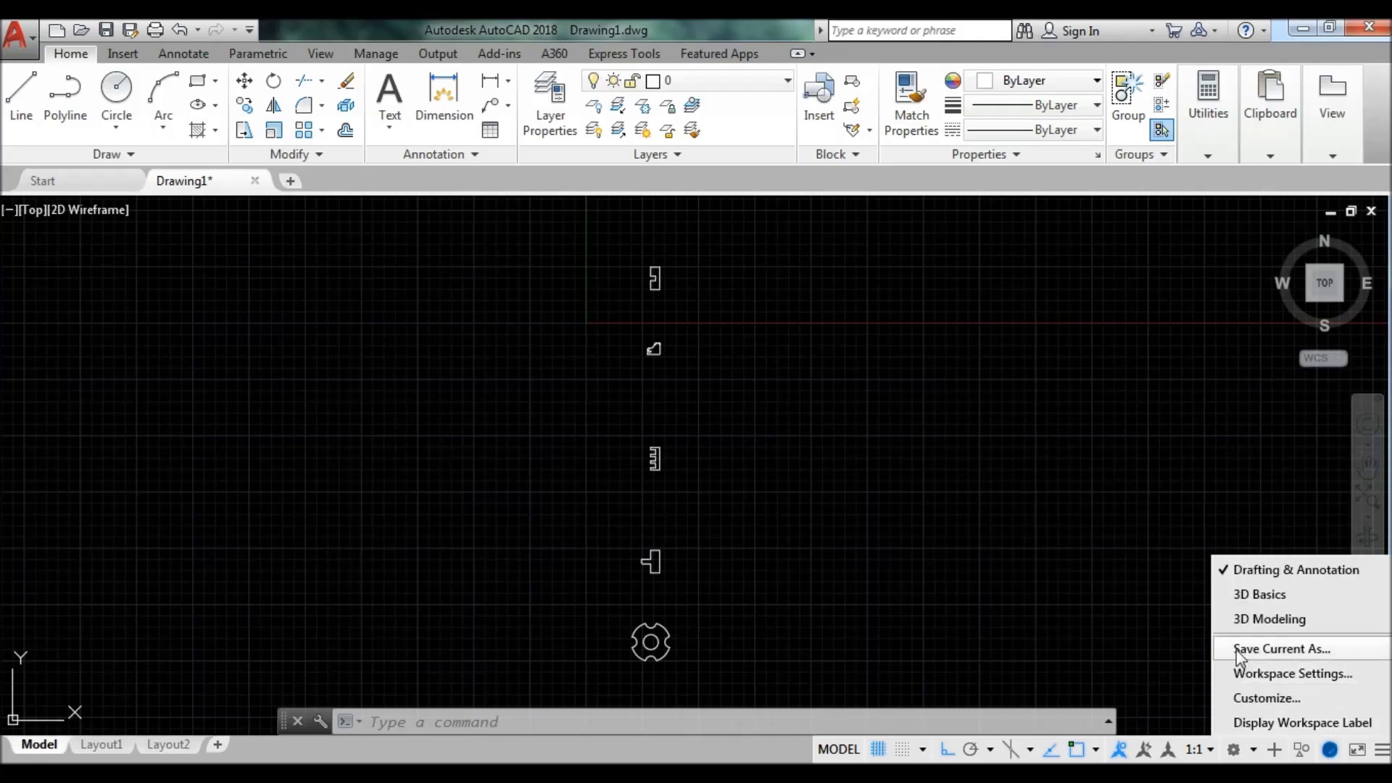
left_click(1286, 626)
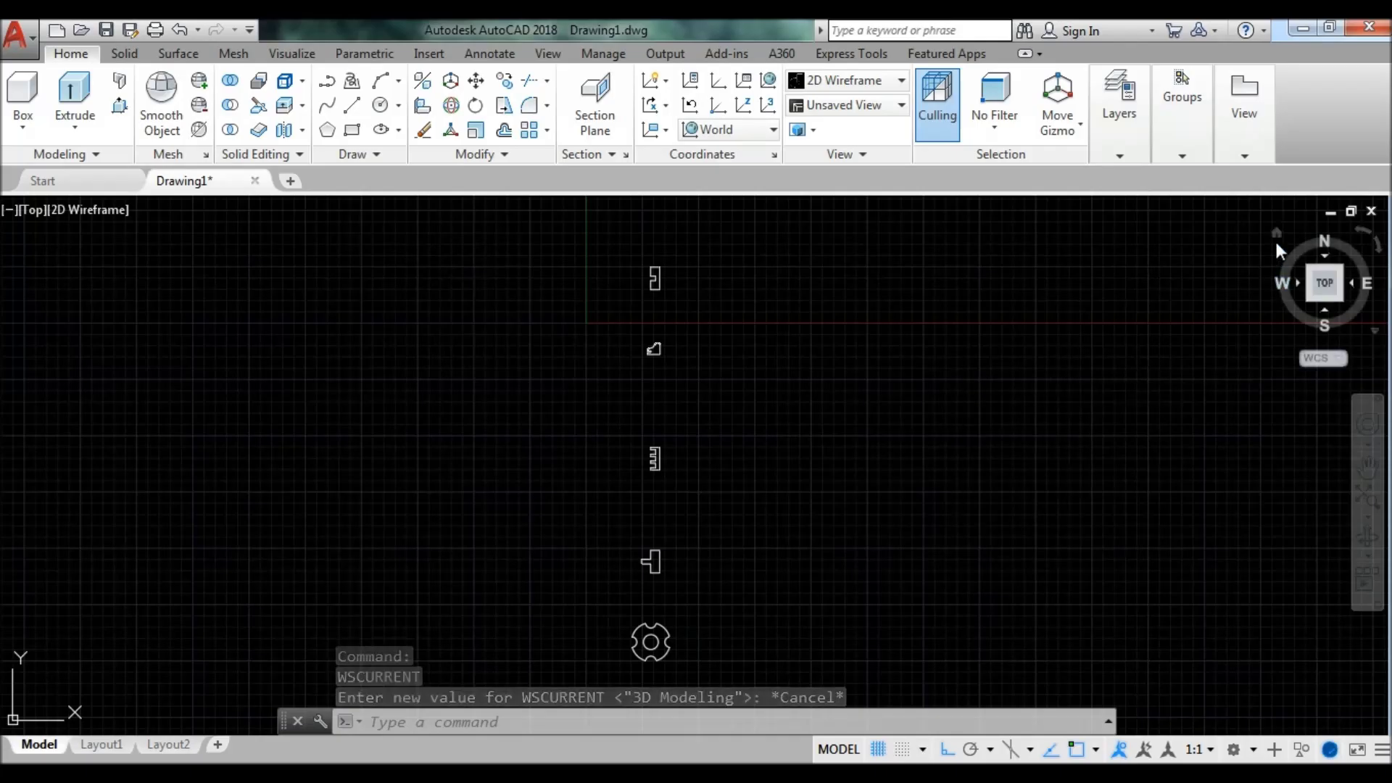
Step: Turn to an isometric view with a ViewCube corner and apply the Shaded visual style
left_click(1276, 236)
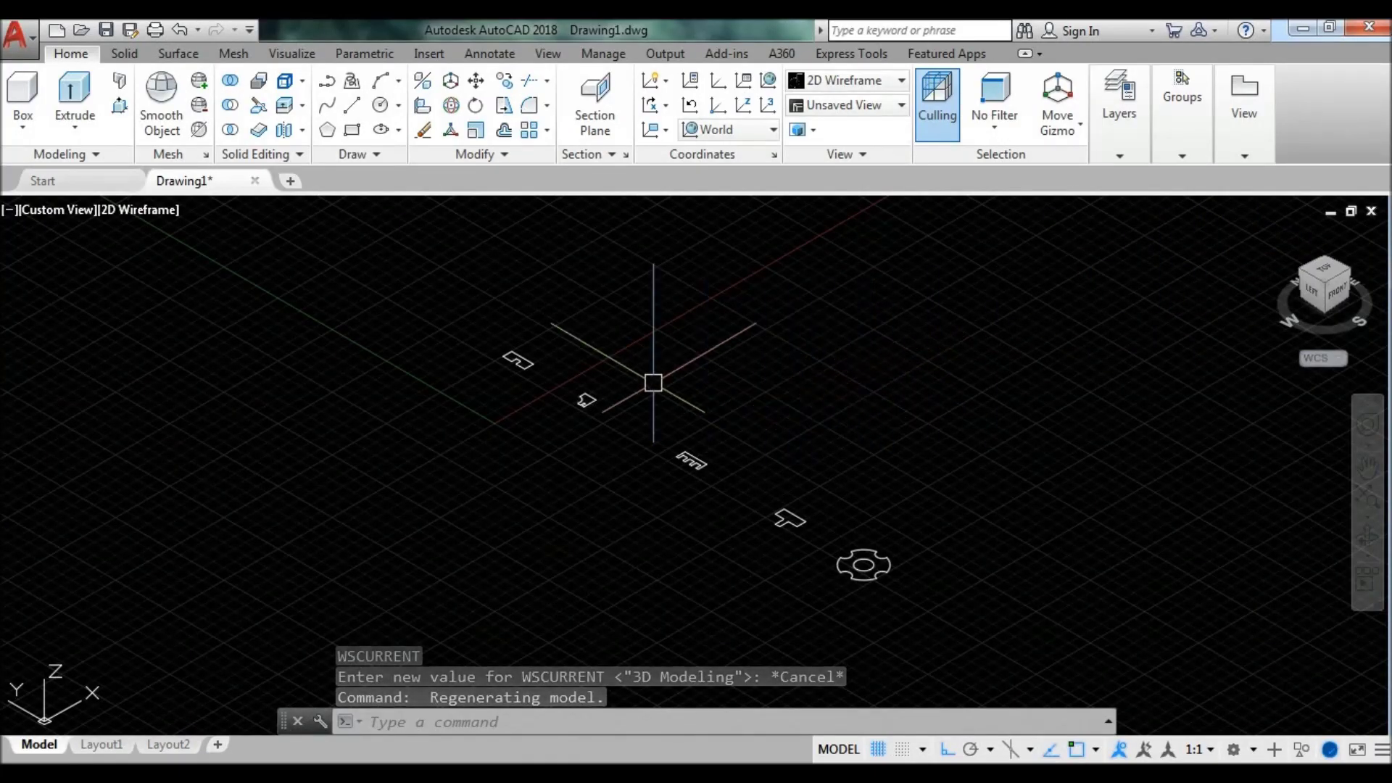
left_click(129, 210)
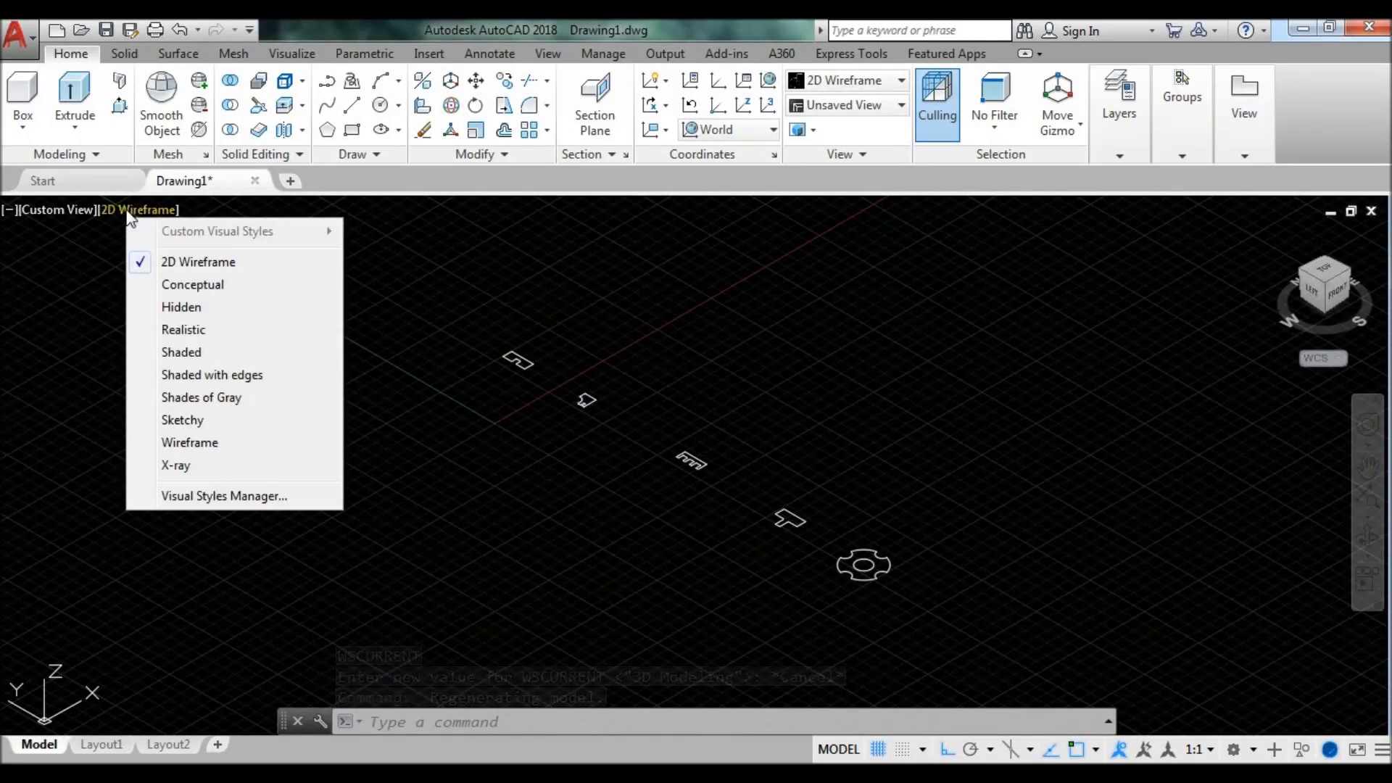
left_click(215, 360)
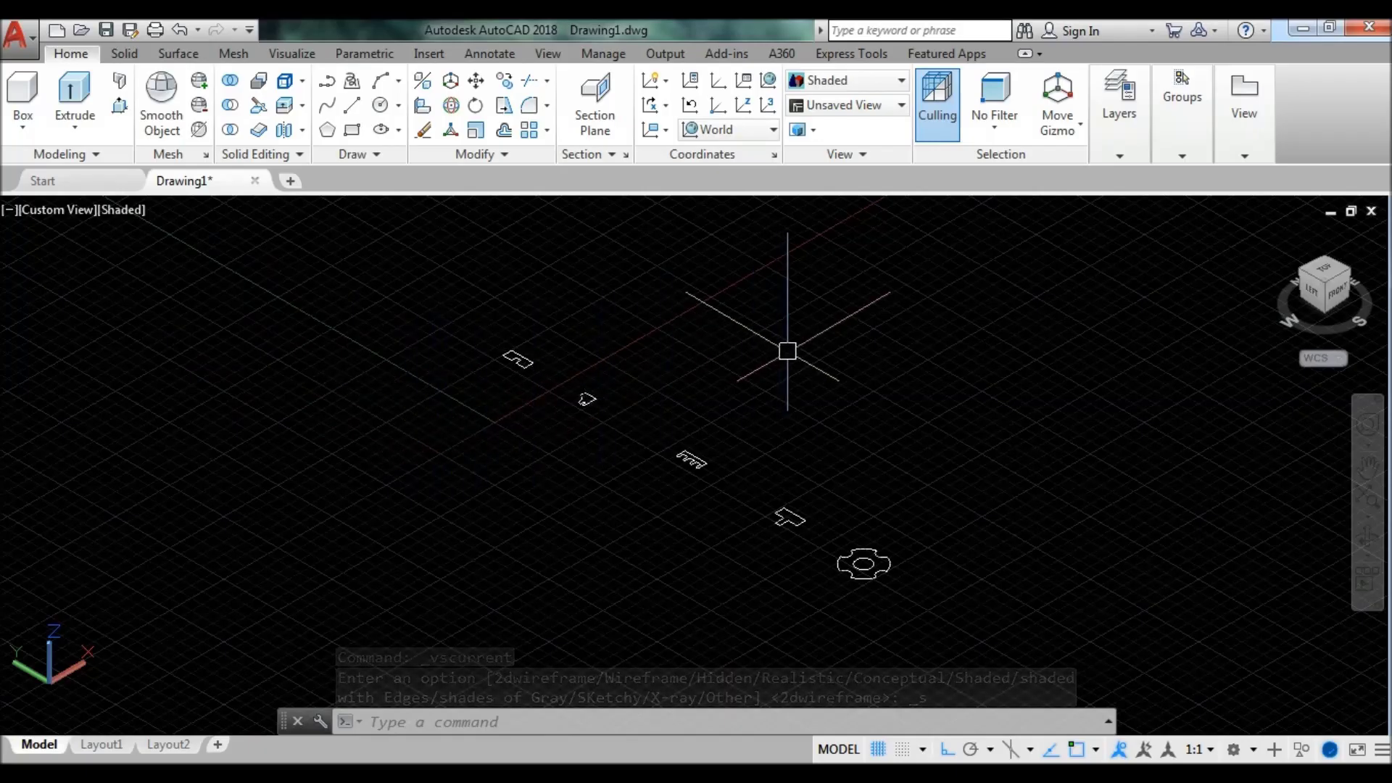
type("z")
Step: Zoom window in on the first notched profile
key("Return")
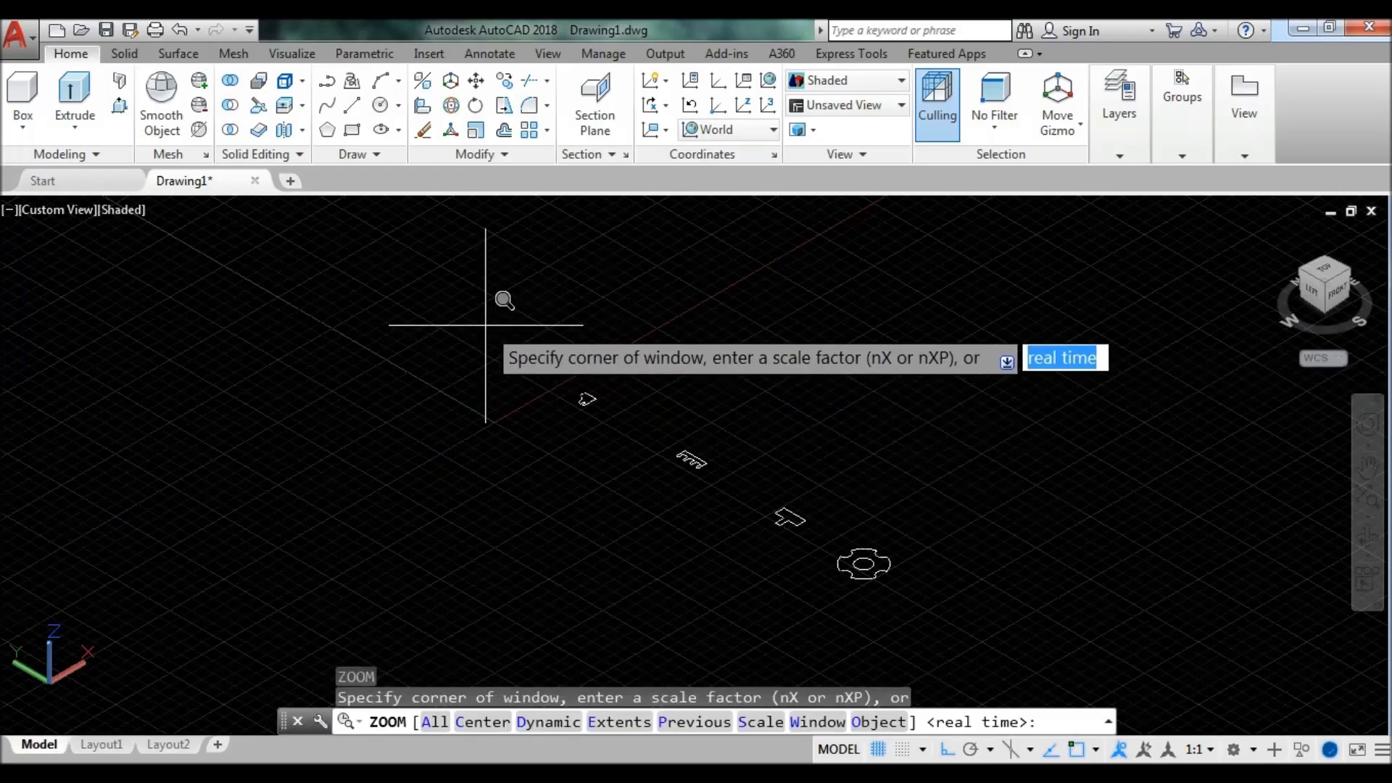
left_click(477, 329)
left_click(557, 390)
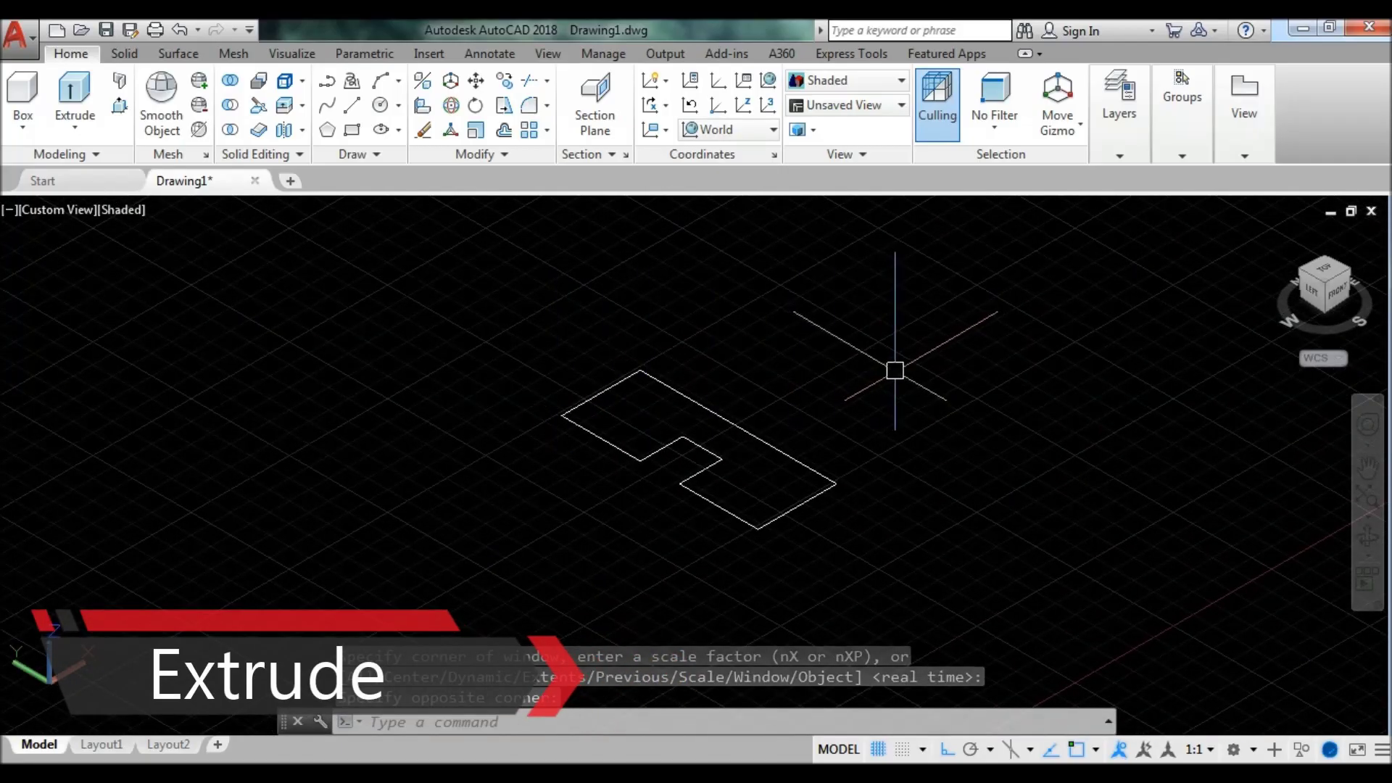
Step: Select the profile's upper-right and lower-right edges, then clear the selection
left_click(790, 456)
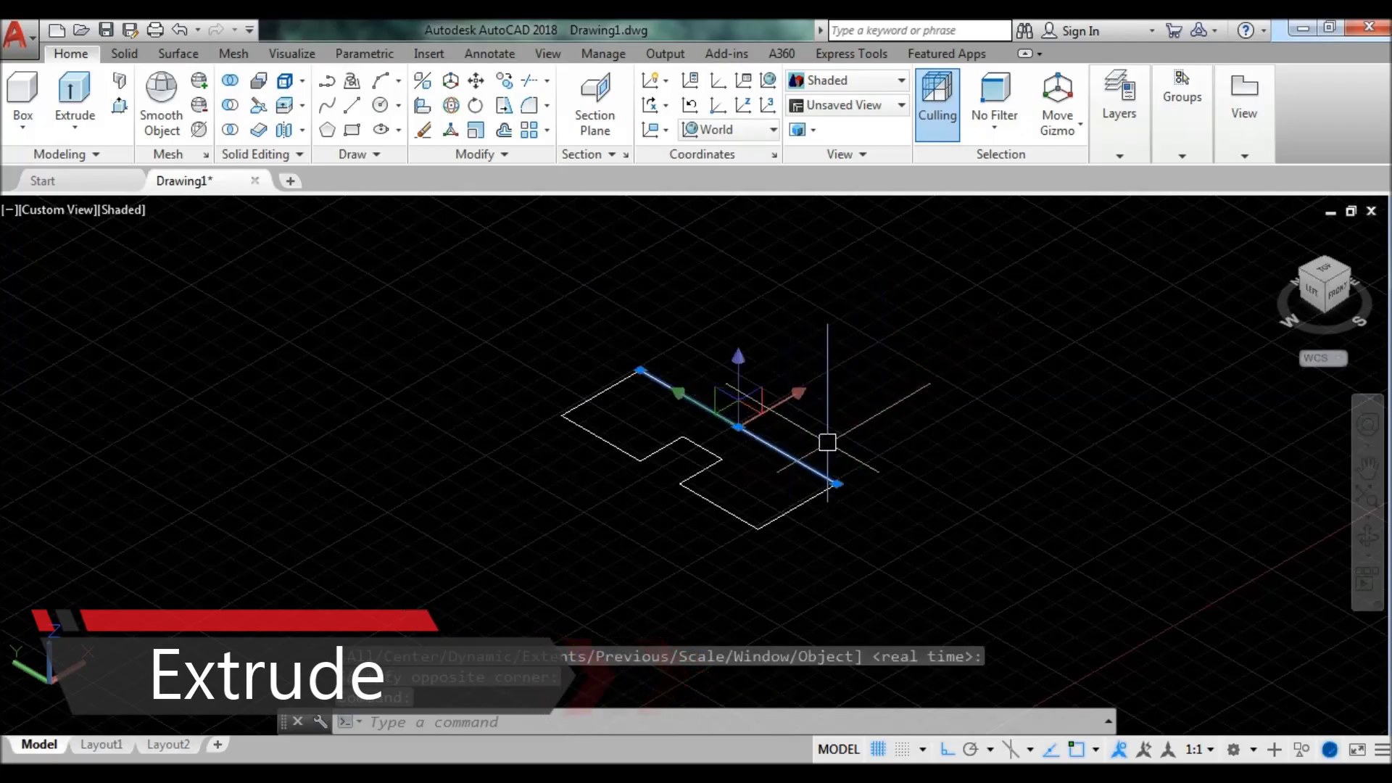
left_click(799, 510)
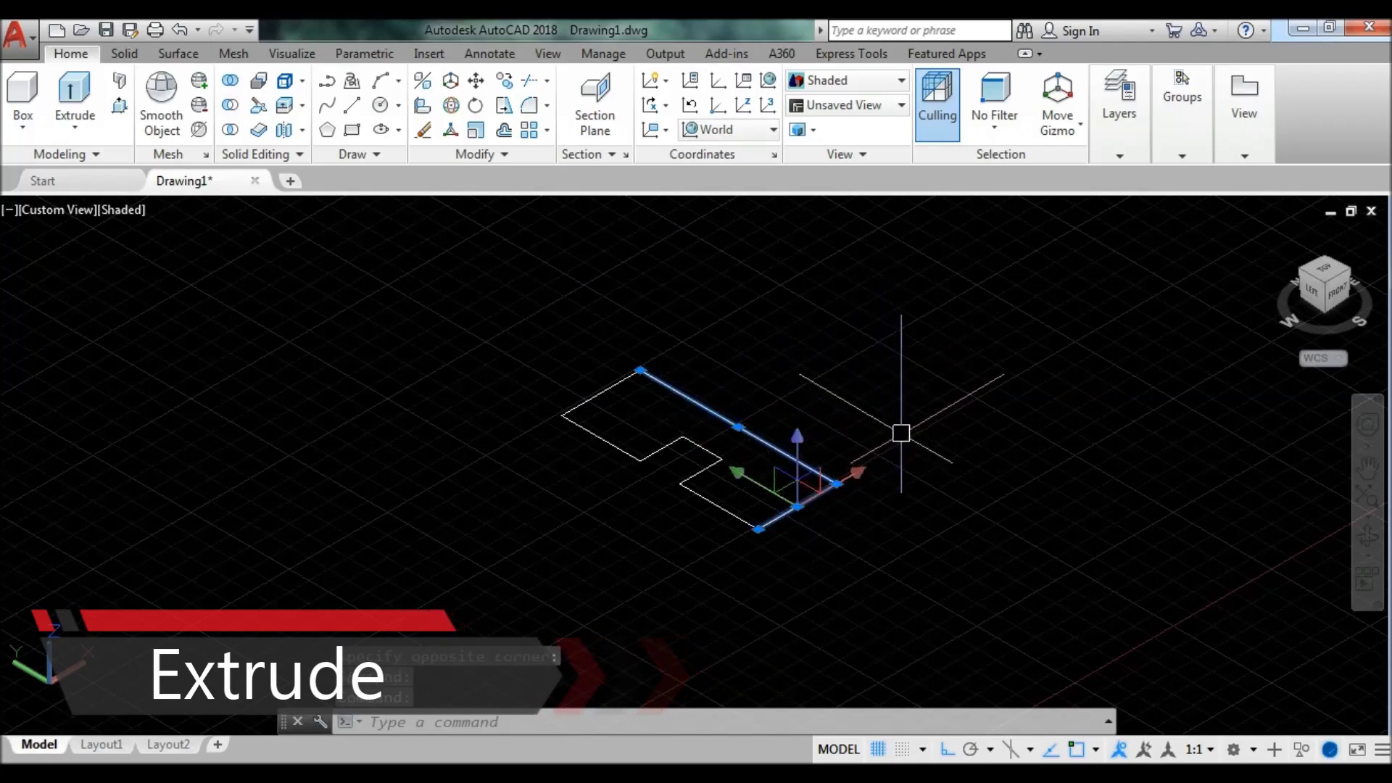
key("Escape")
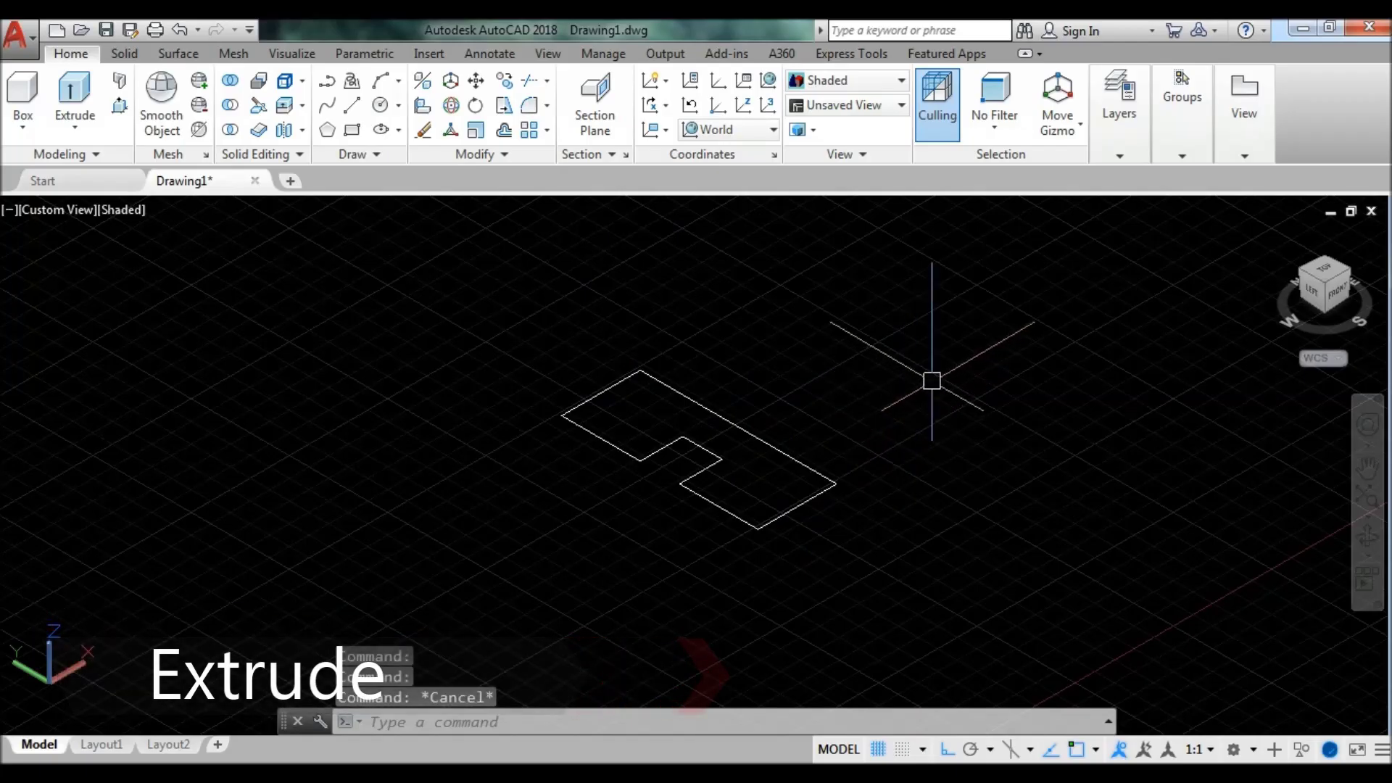
type("J")
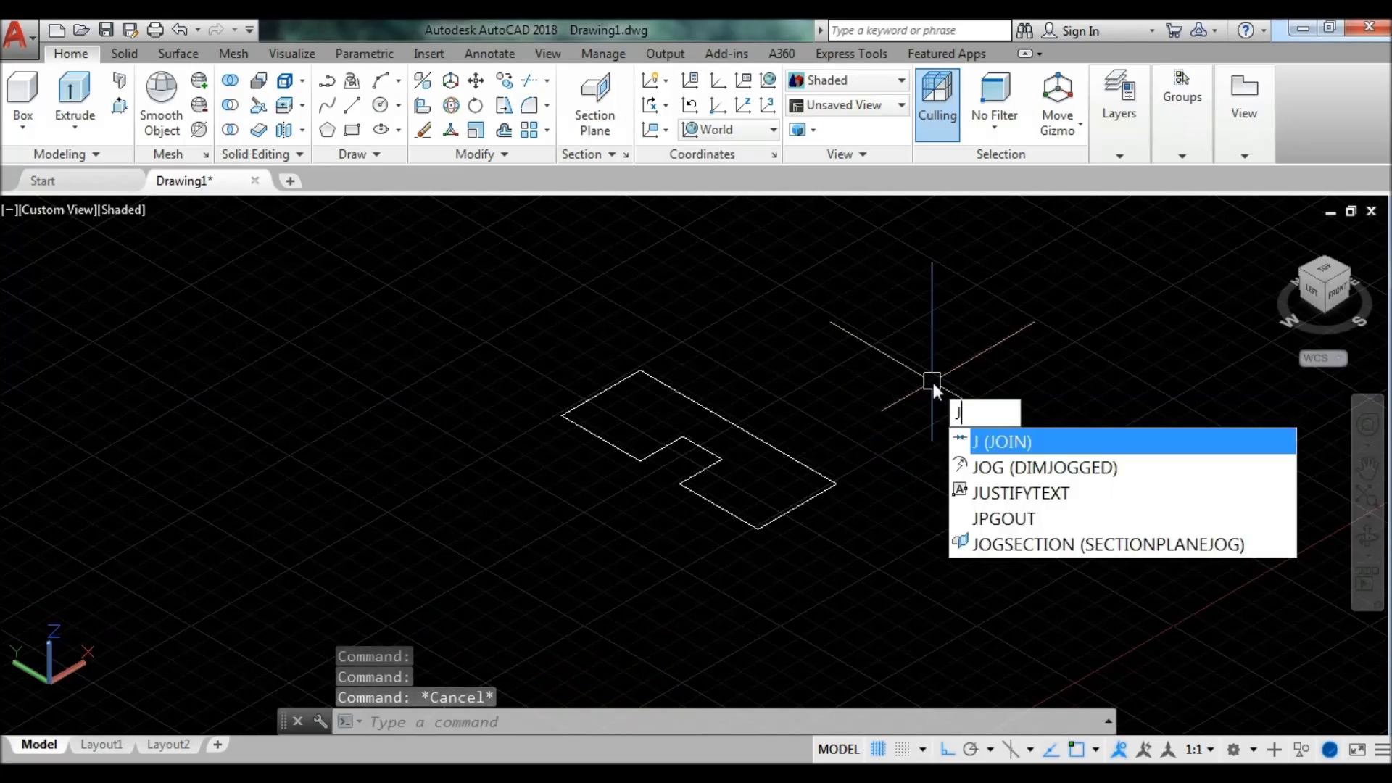
Step: Join the notched outline's eight window-selected lines, then check the resulting polyline
left_click(997, 441)
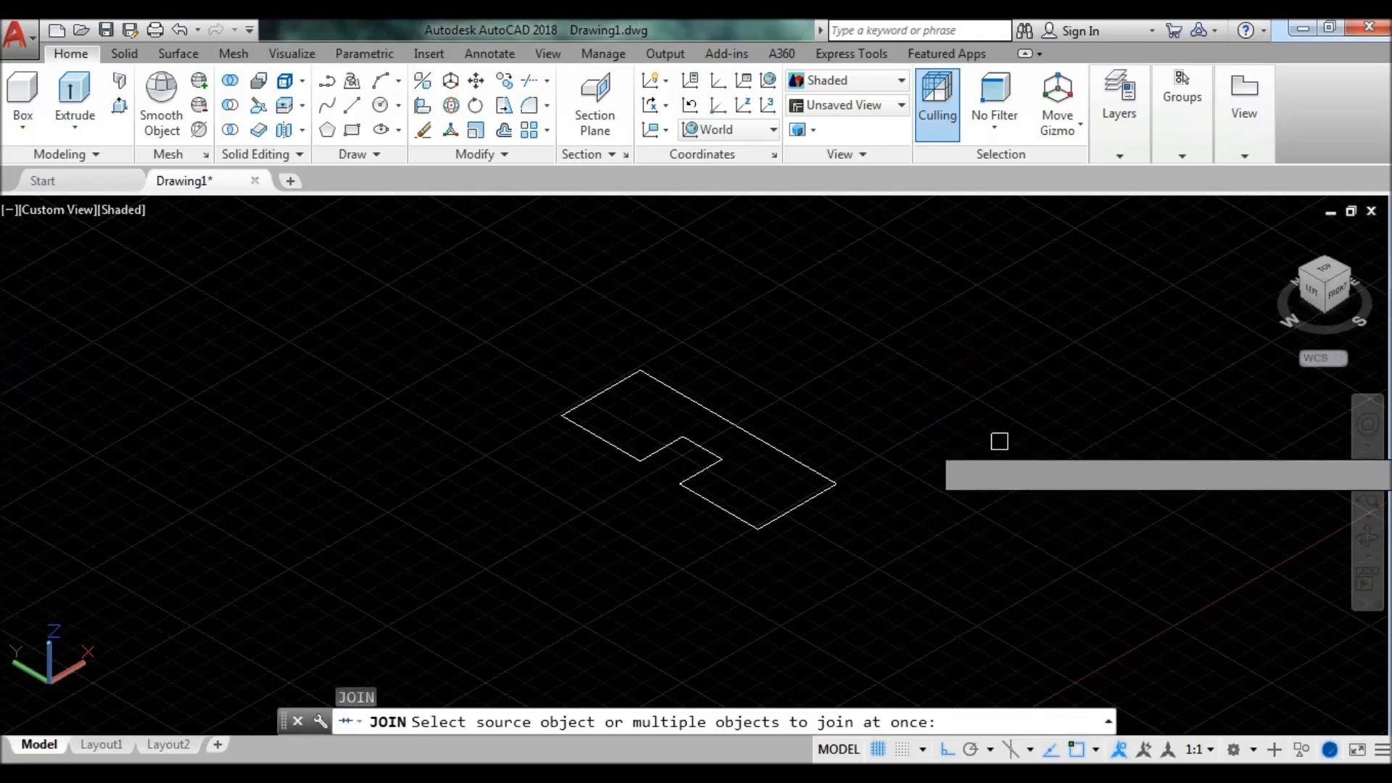
left_click(872, 577)
left_click(549, 380)
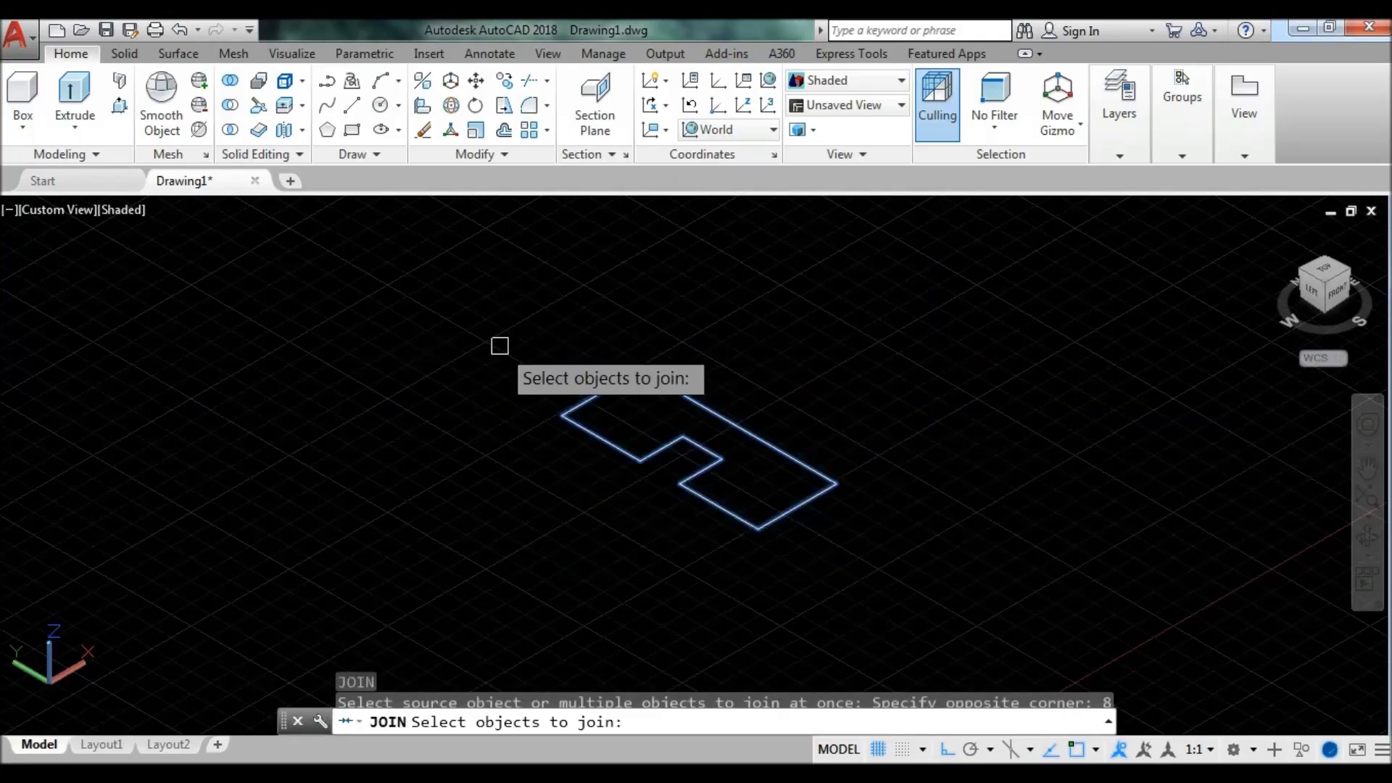
key("Return")
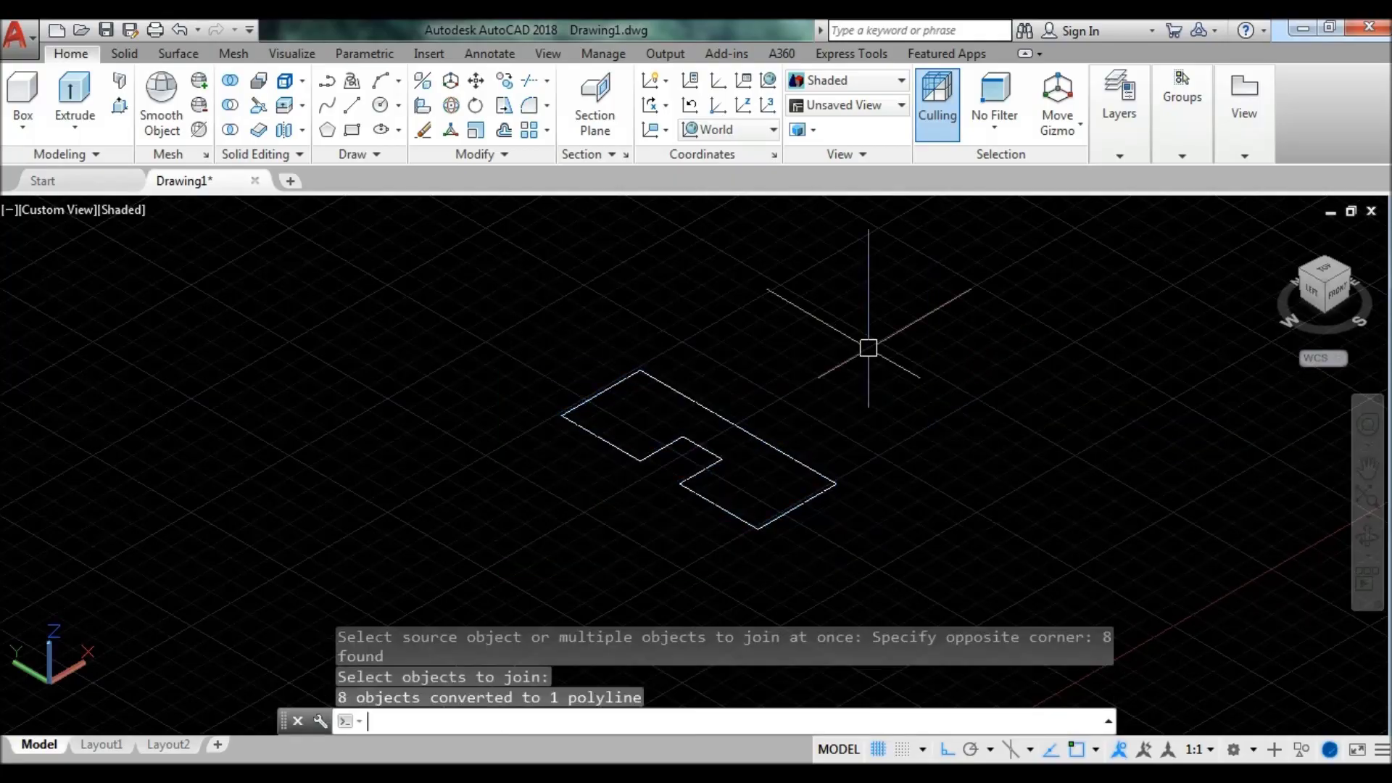
left_click(755, 436)
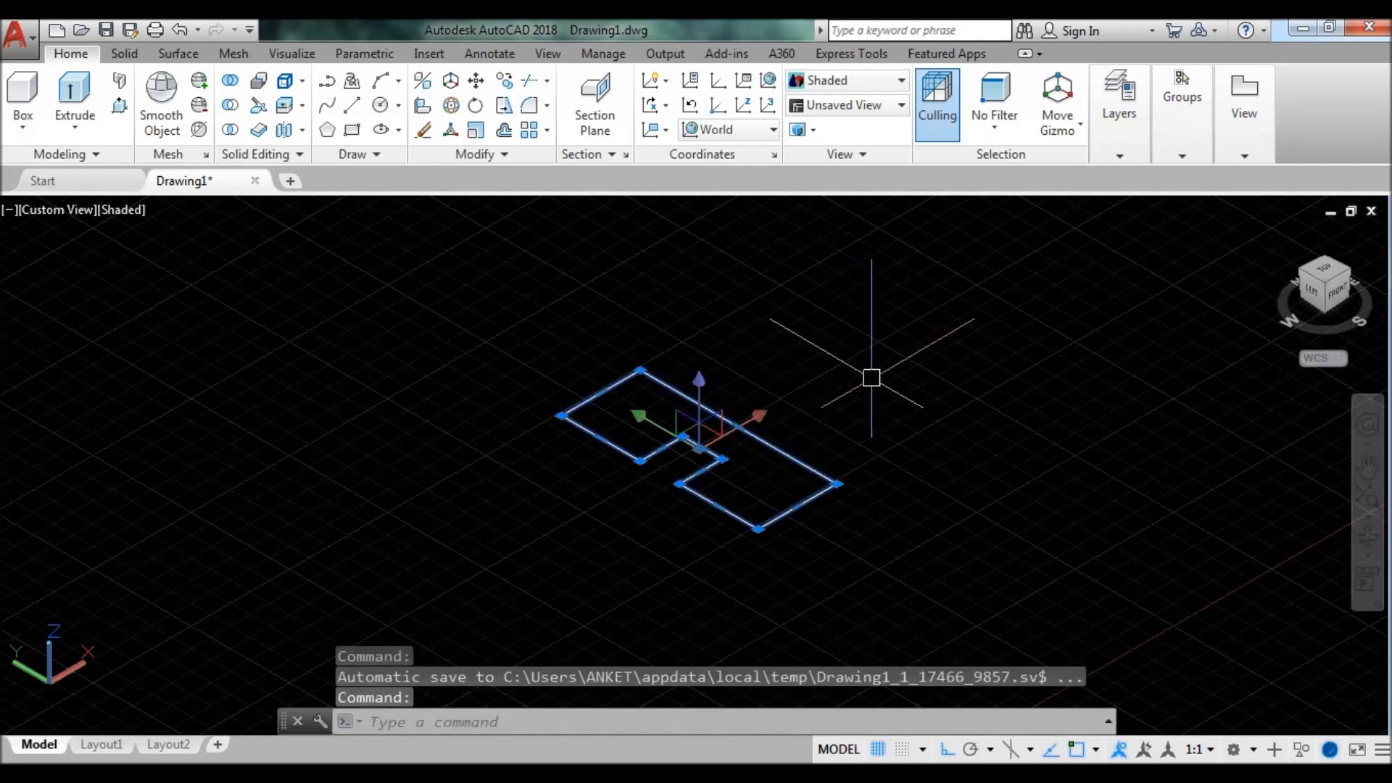
key("Escape")
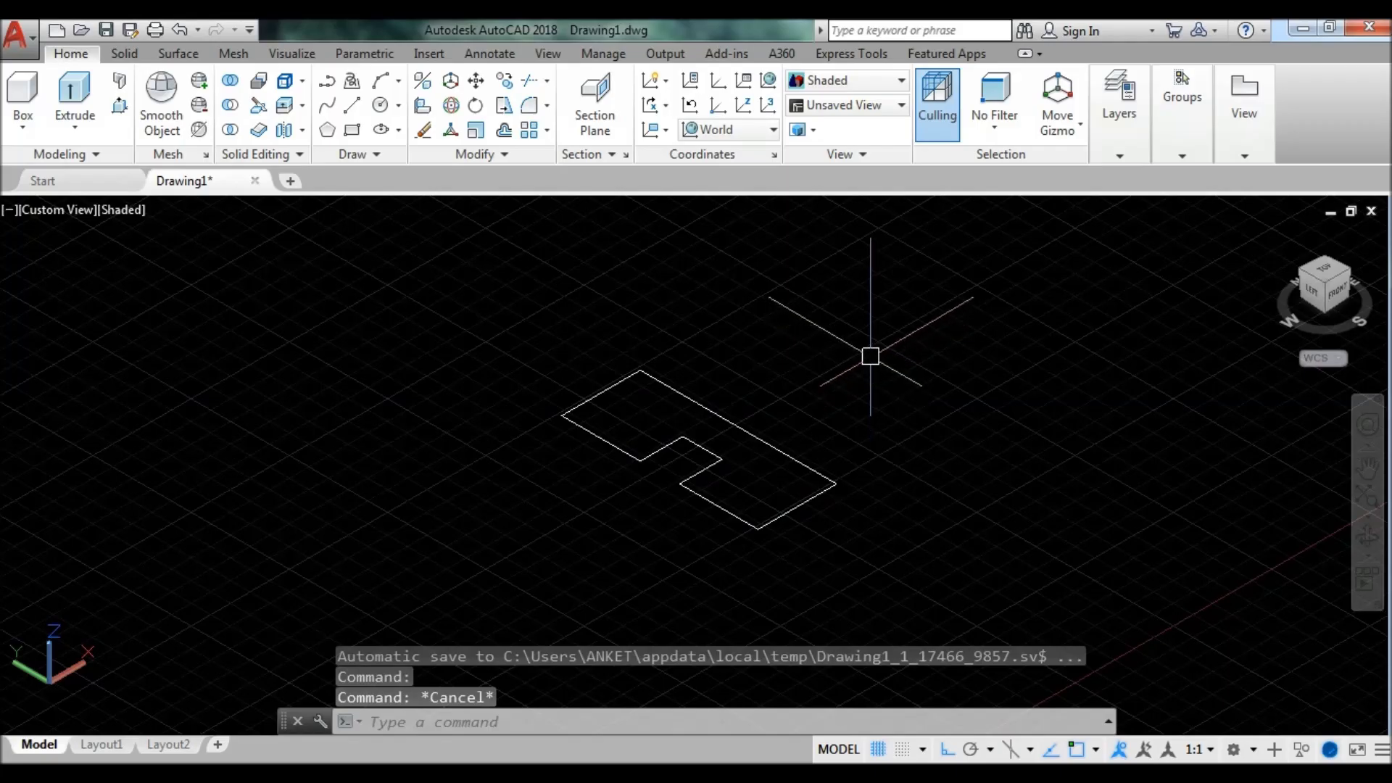
type("EXT")
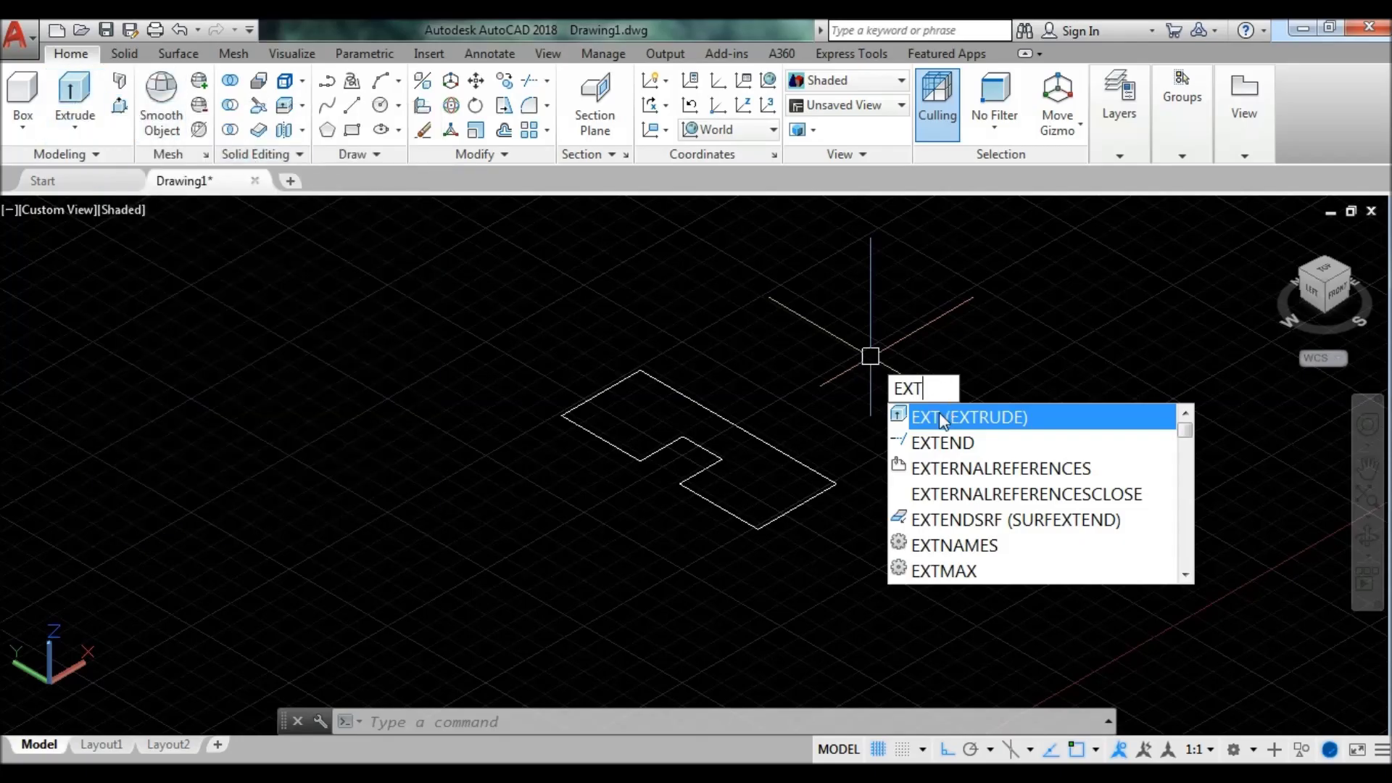
Step: Extrude the joined notched polyline to a height of 3
left_click(939, 415)
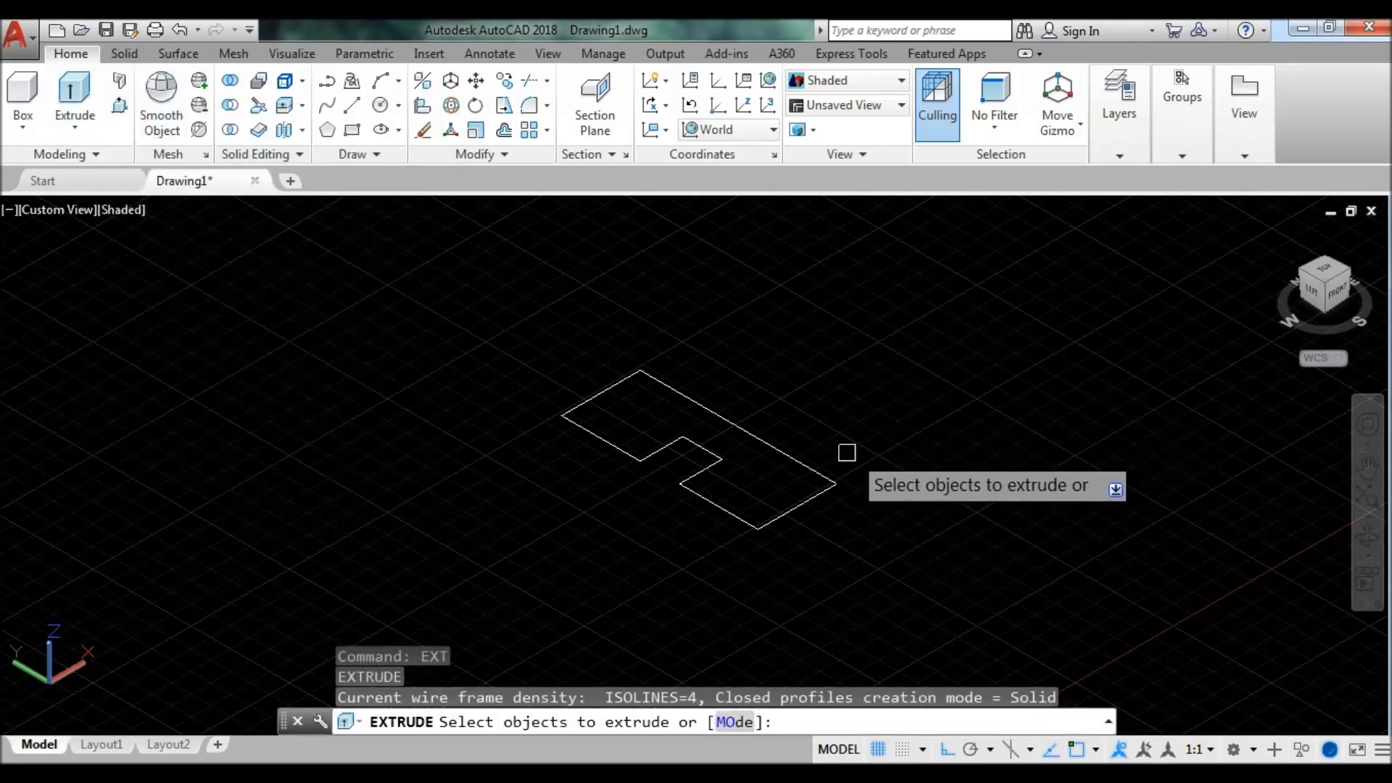
left_click(812, 465)
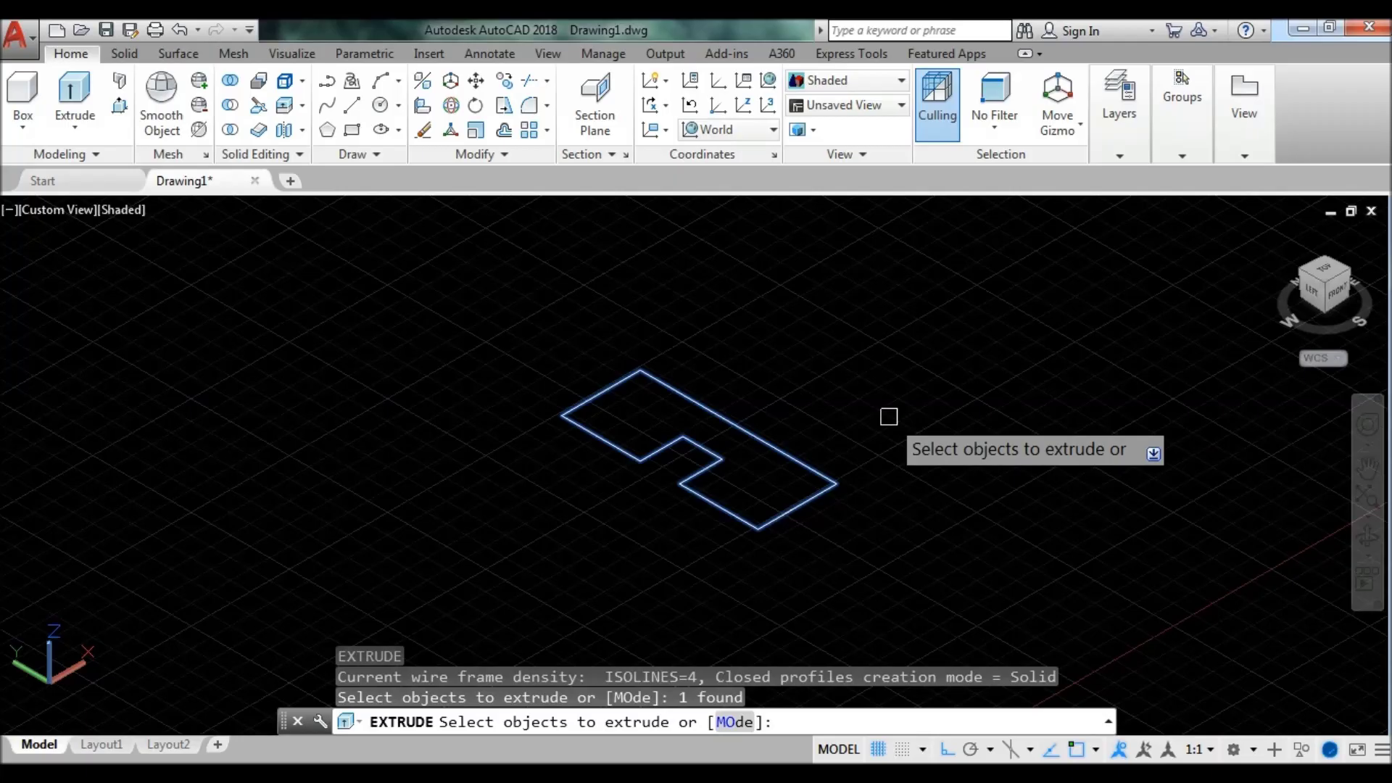
key("Return")
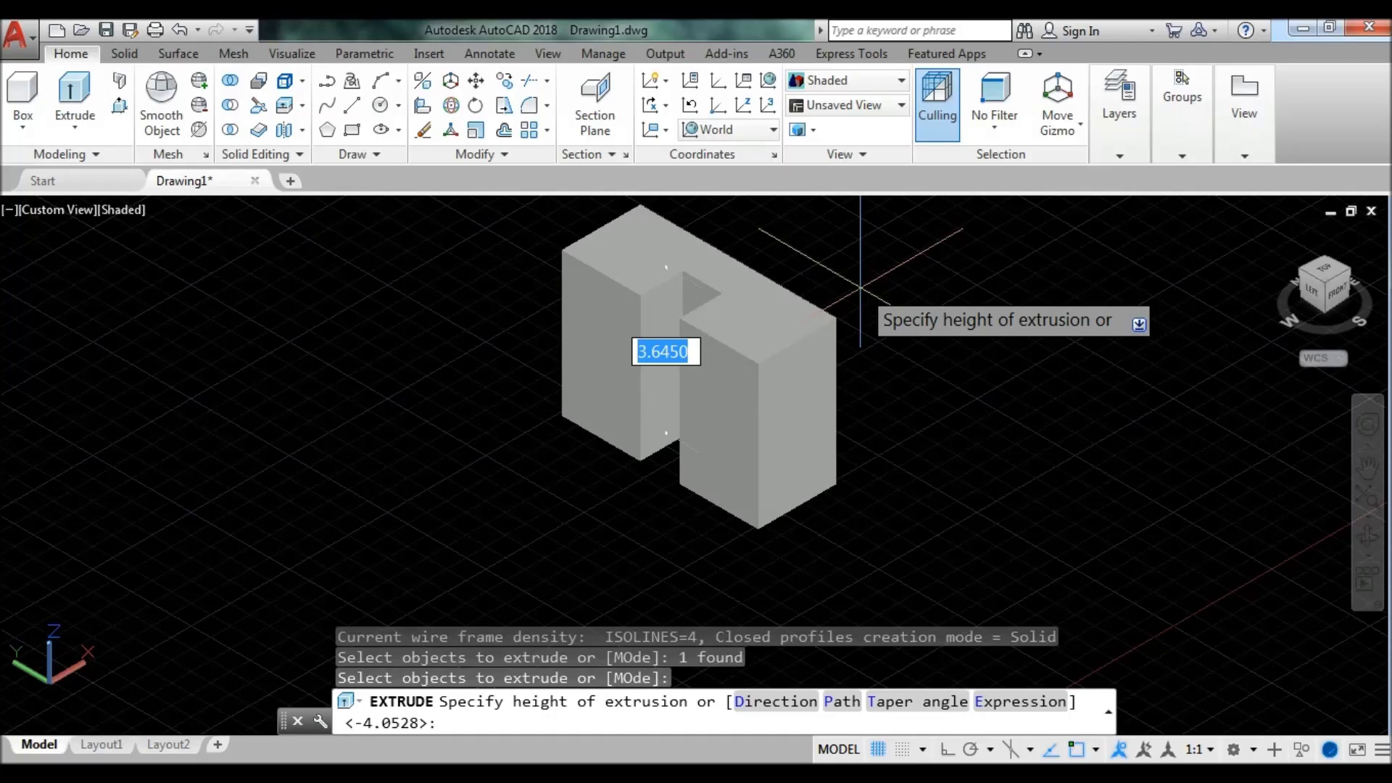
type("3")
key("Return")
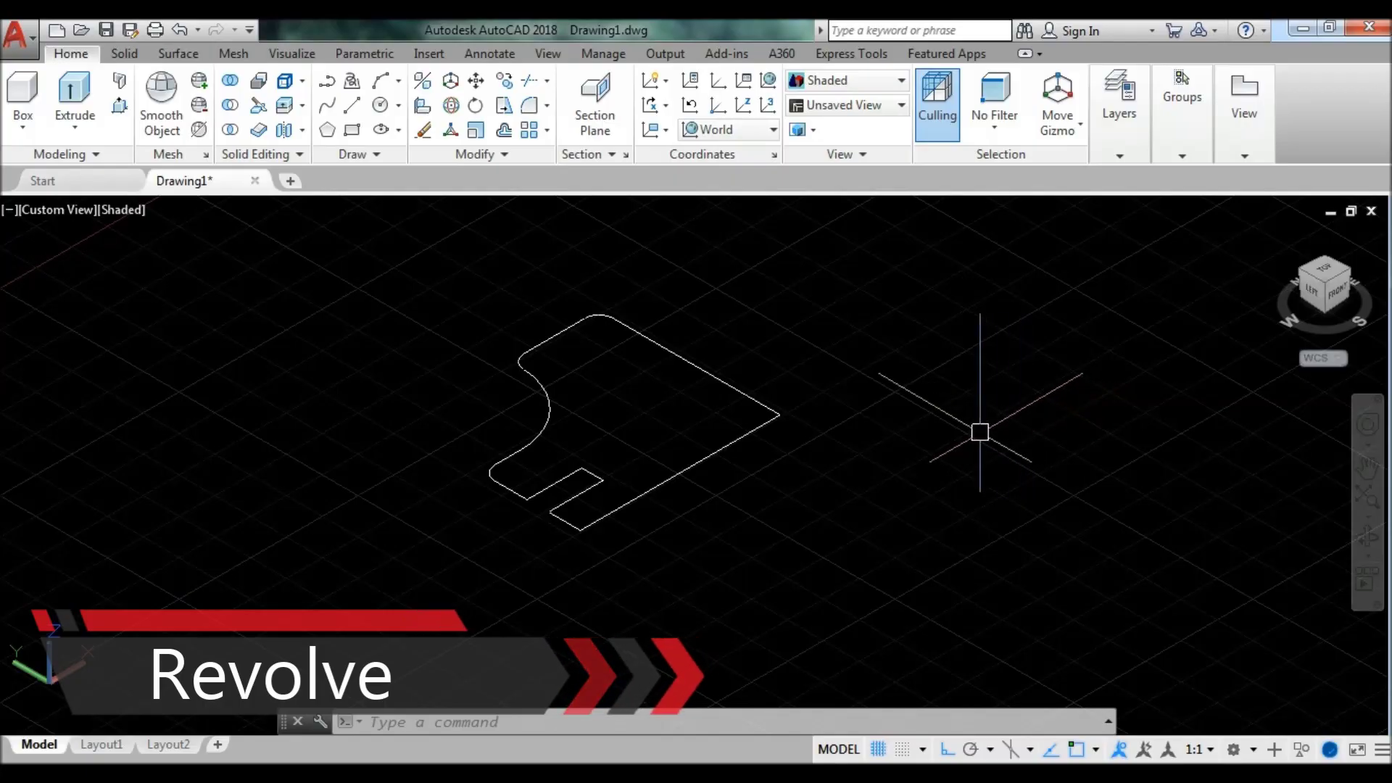
Step: Select the second profile's upper-right and lower-right edges, then clear the selection
left_click(739, 396)
left_click(744, 434)
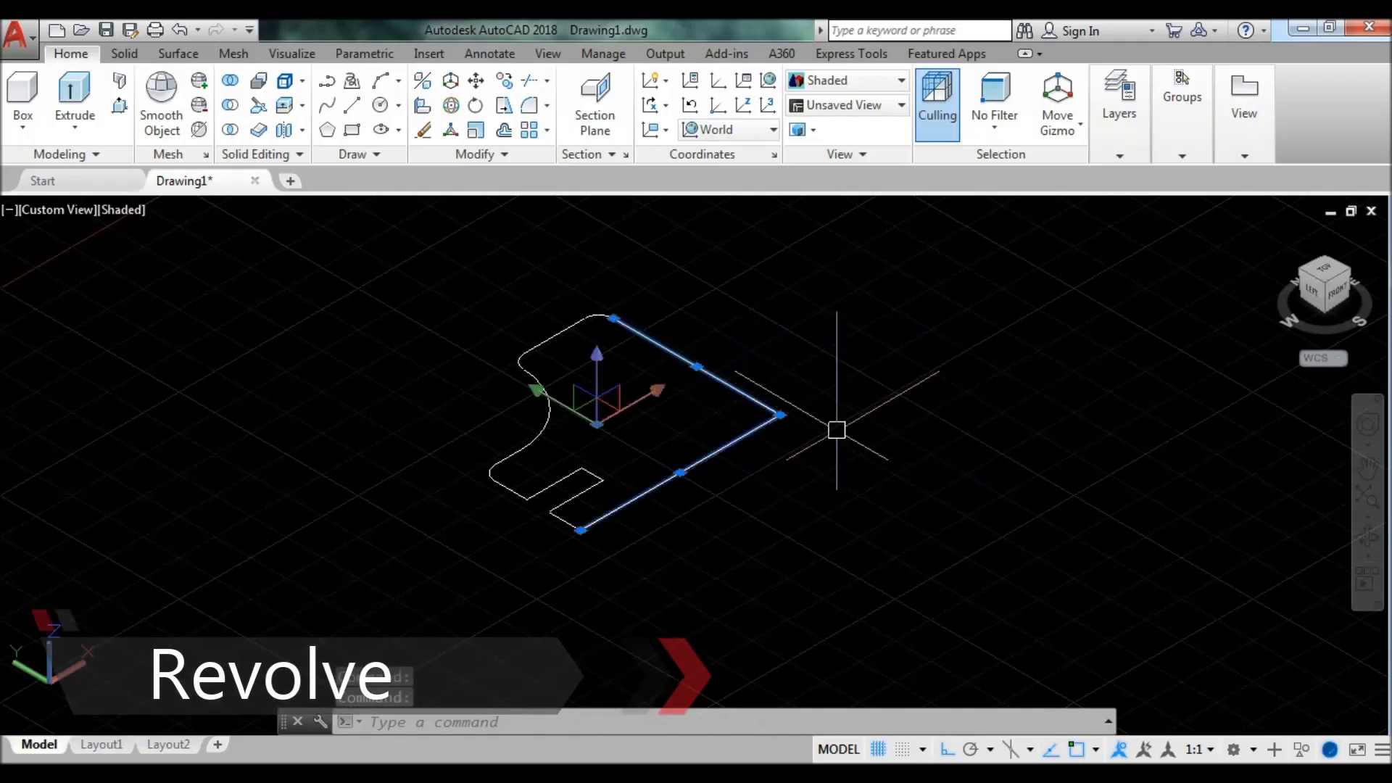
key("Escape")
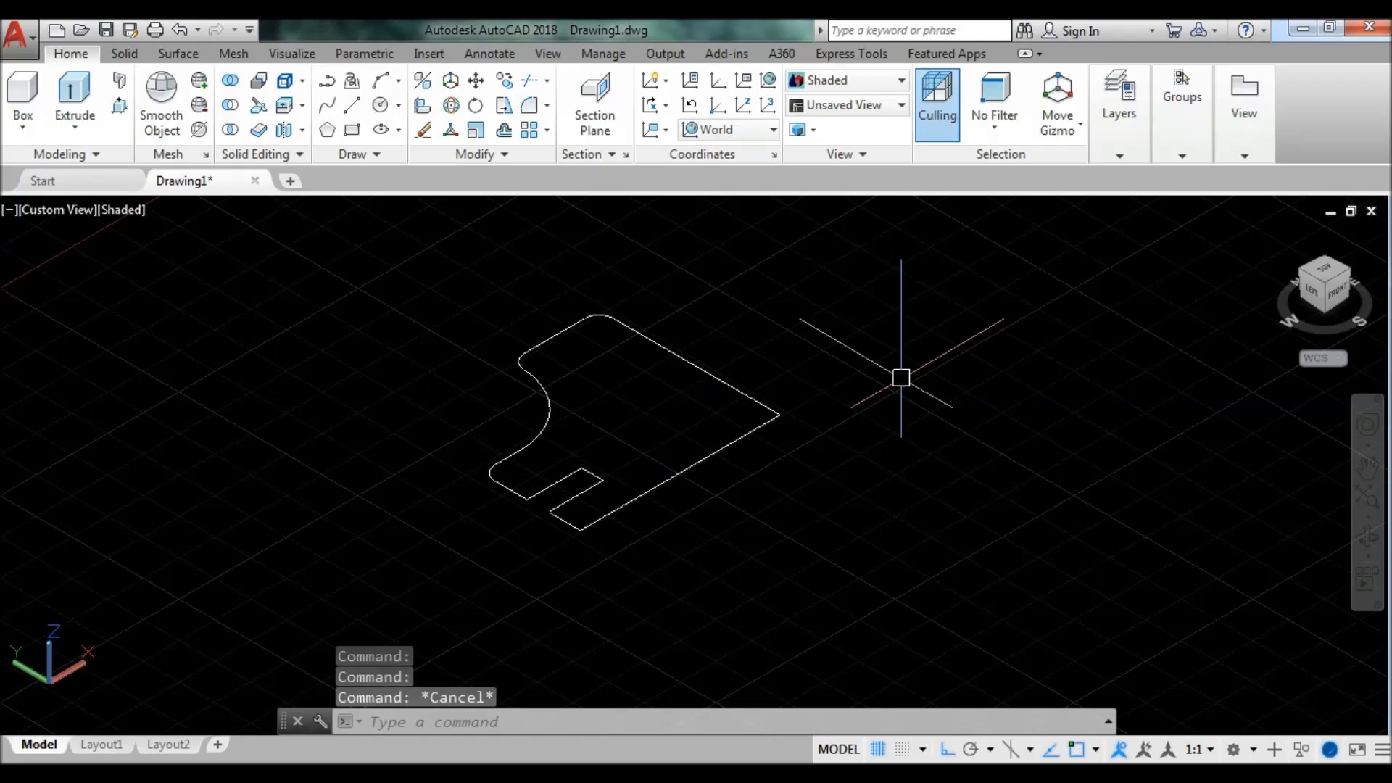
type("J")
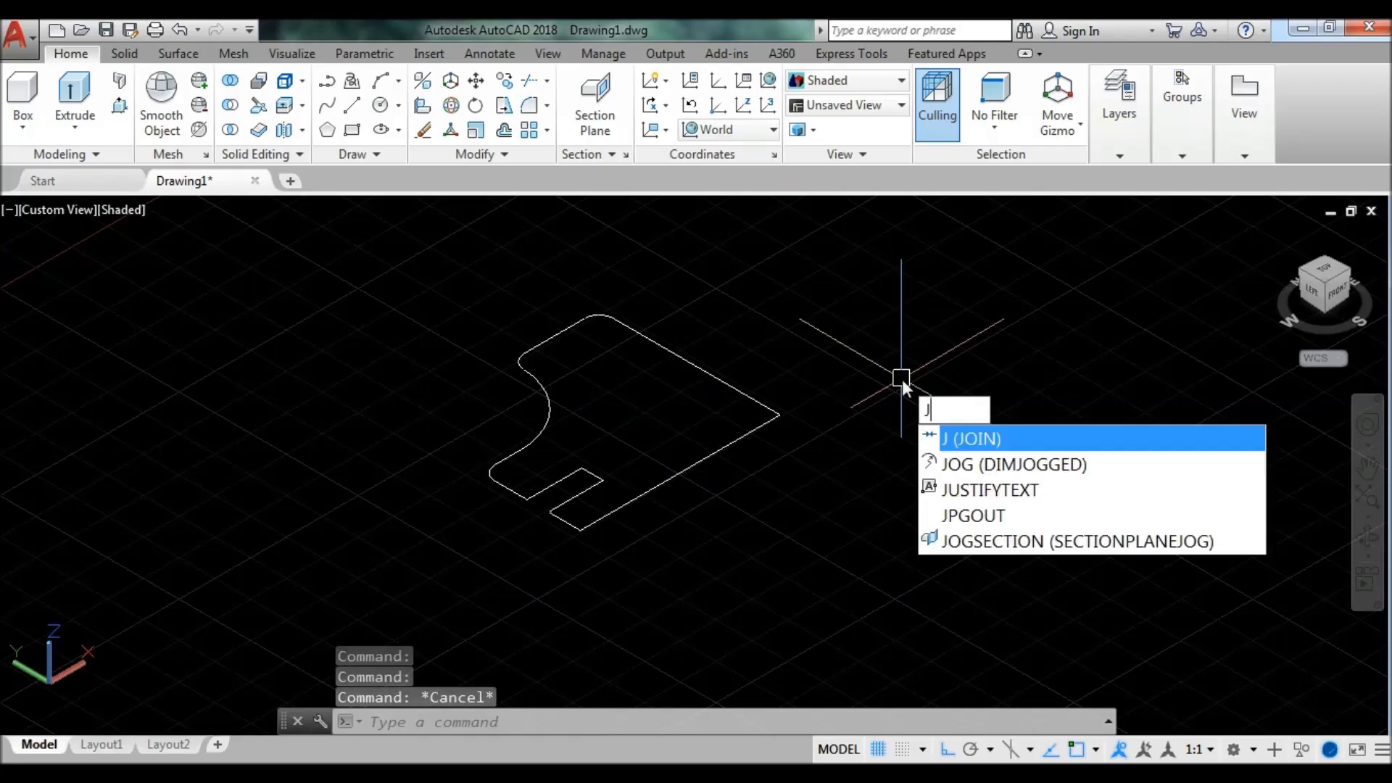
Step: Window-select and join the profile's segments, then confirm it is a single polyline
key("Return")
left_click(867, 552)
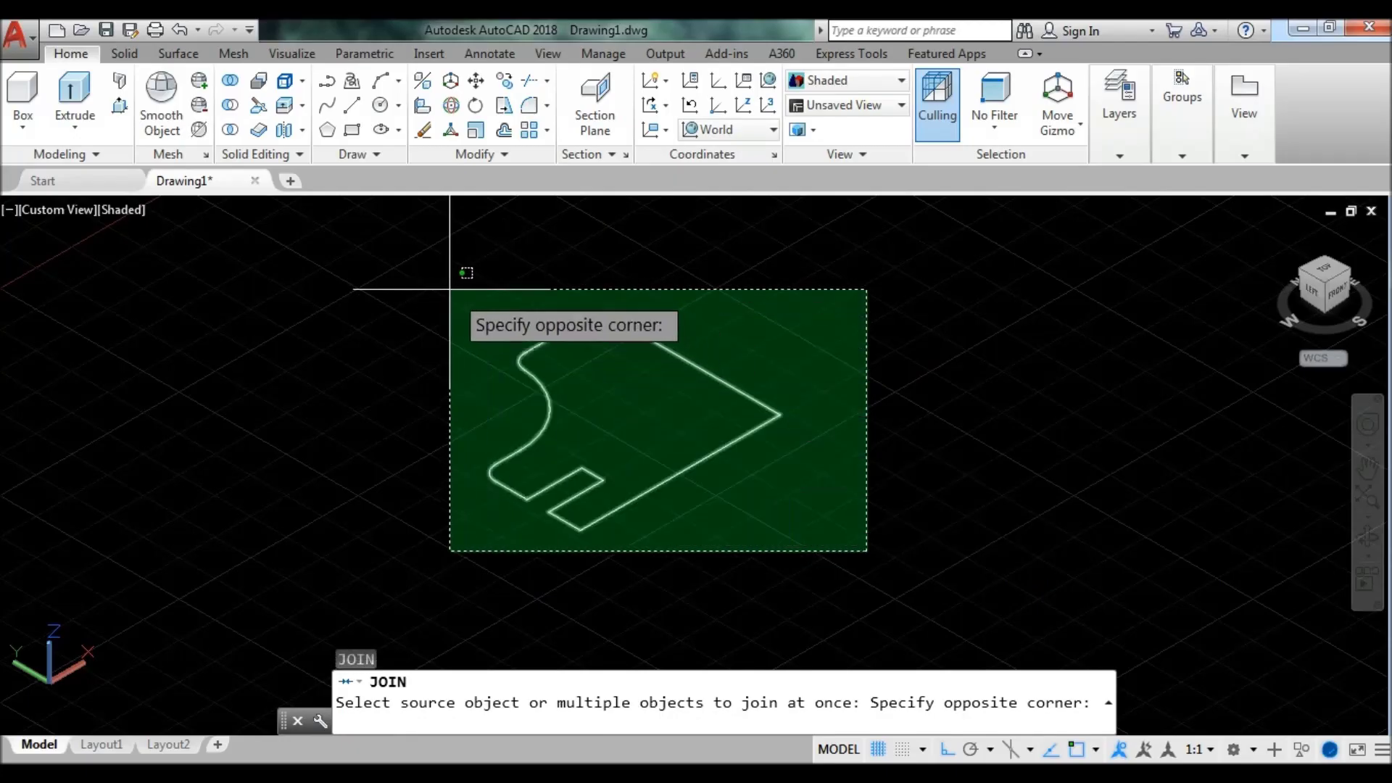
left_click(451, 290)
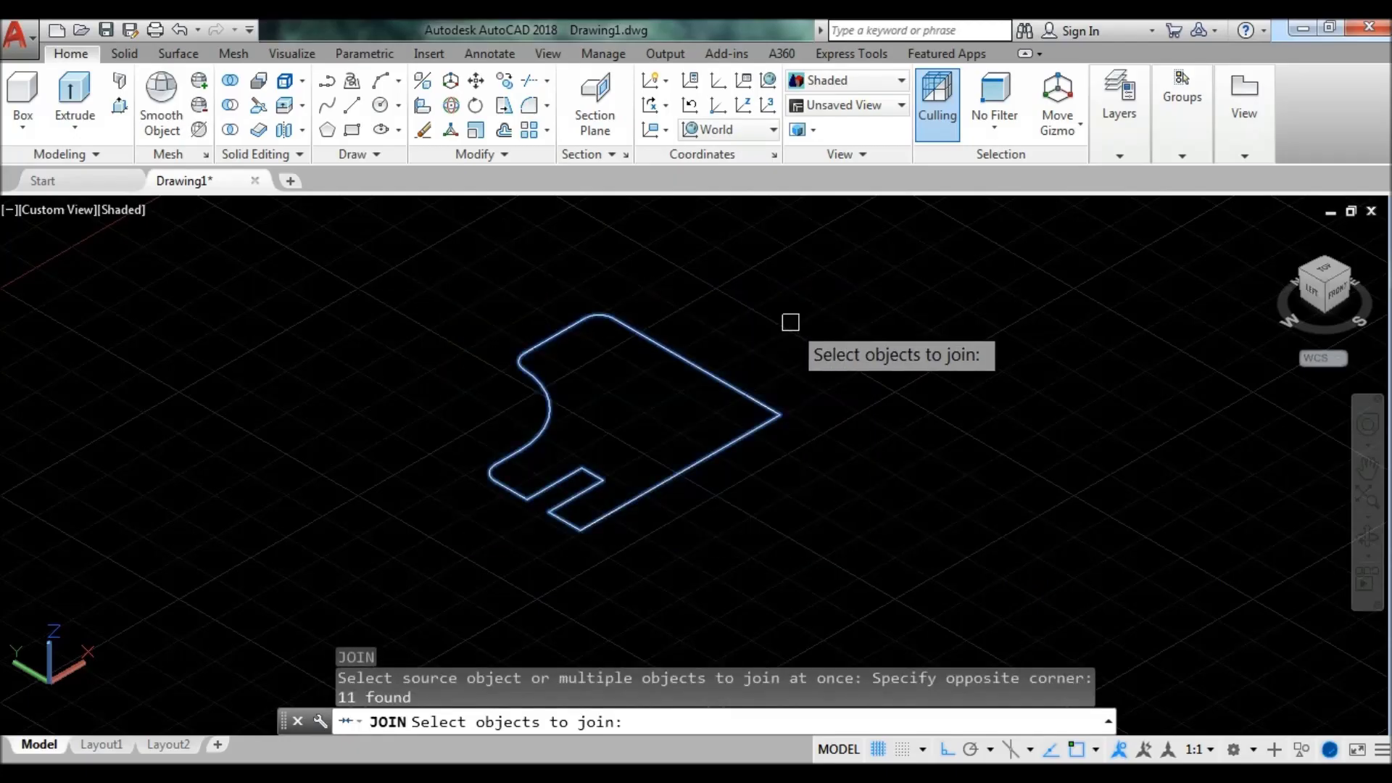
key("Return")
left_click(725, 380)
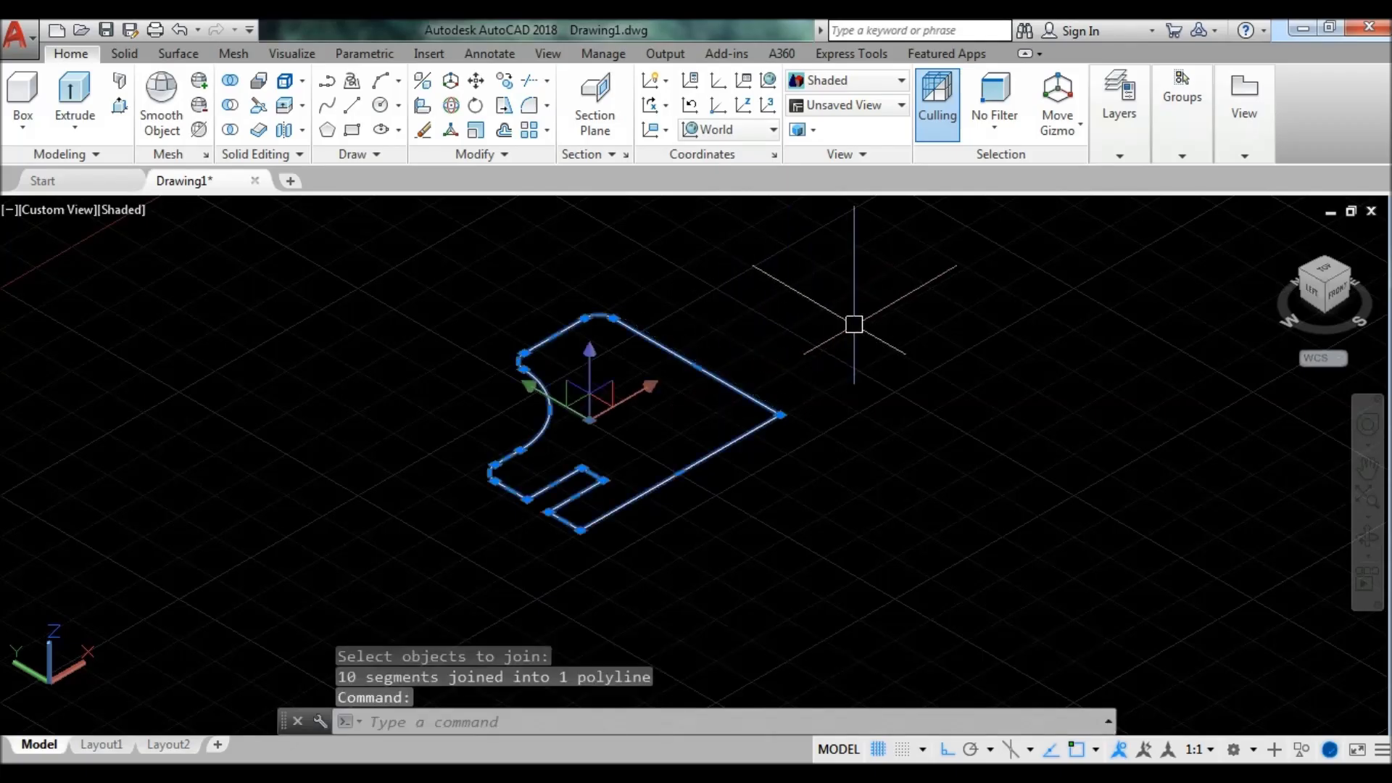
key("Escape")
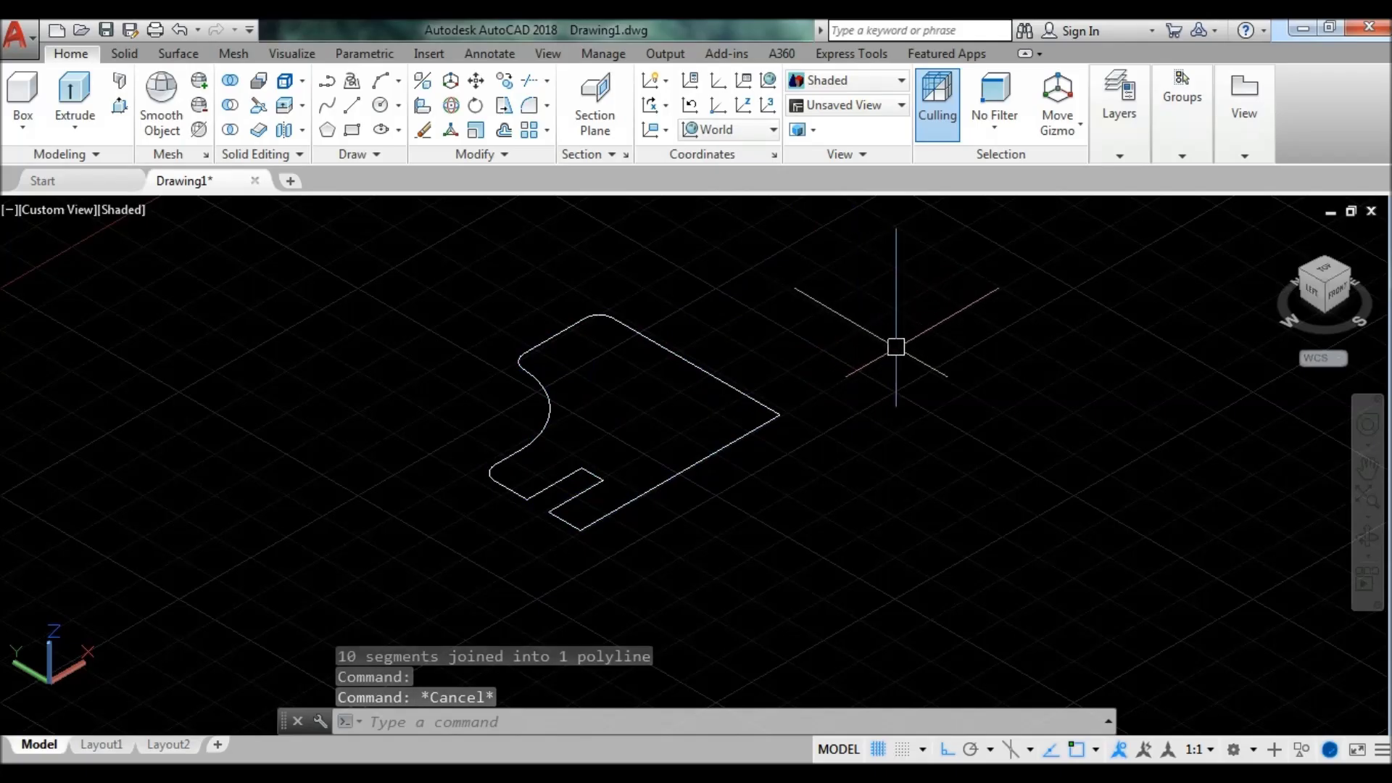
type("REV")
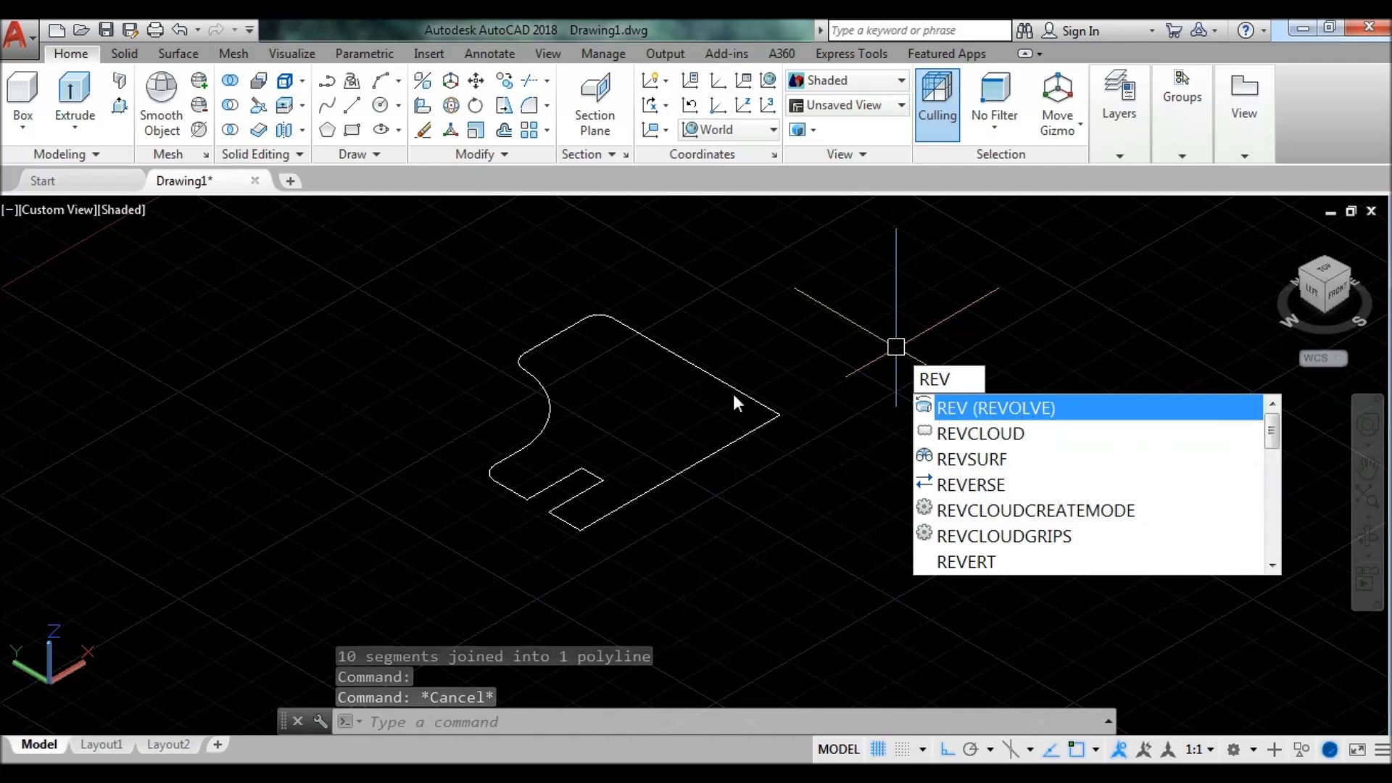
Step: Revolve the notched profile a full 360° about an axis picked below it
left_click(81, 135)
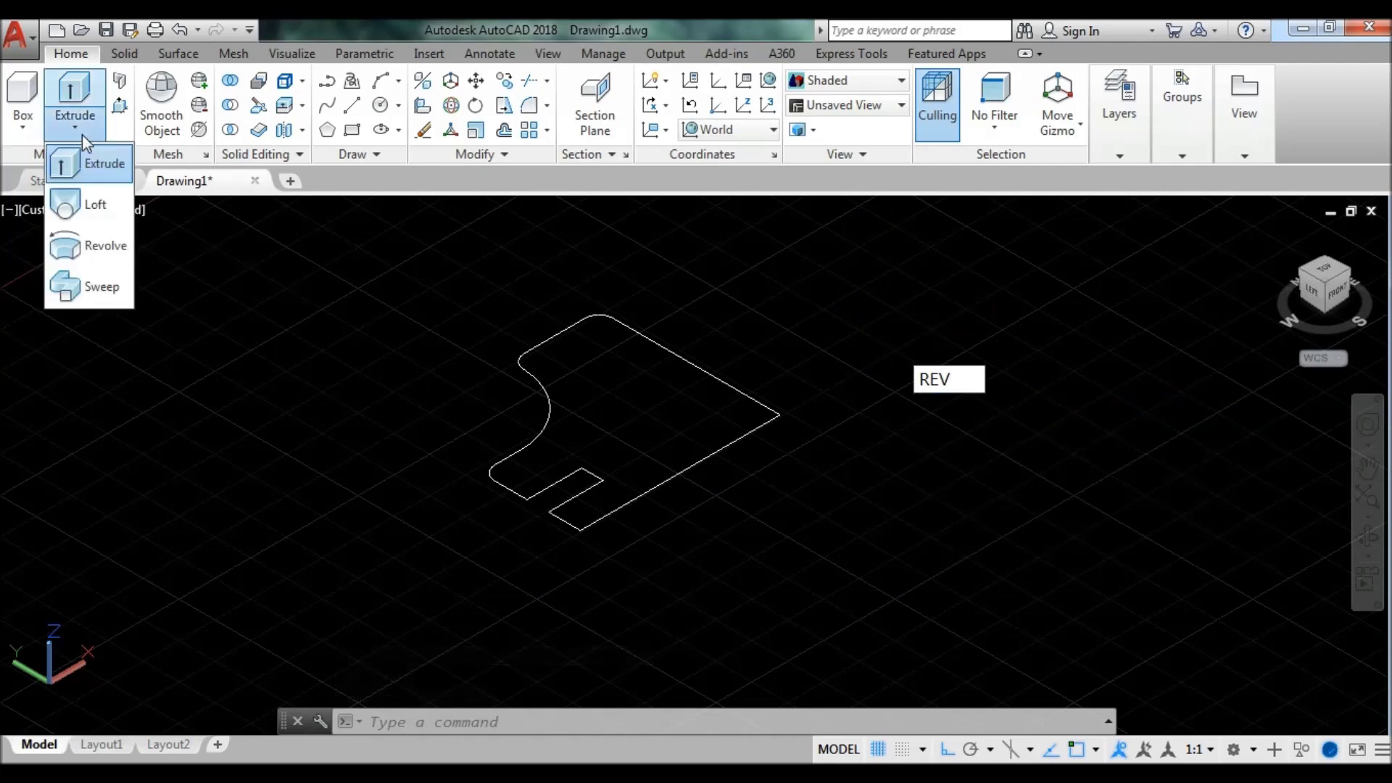
mouse_move(98, 245)
left_click(92, 256)
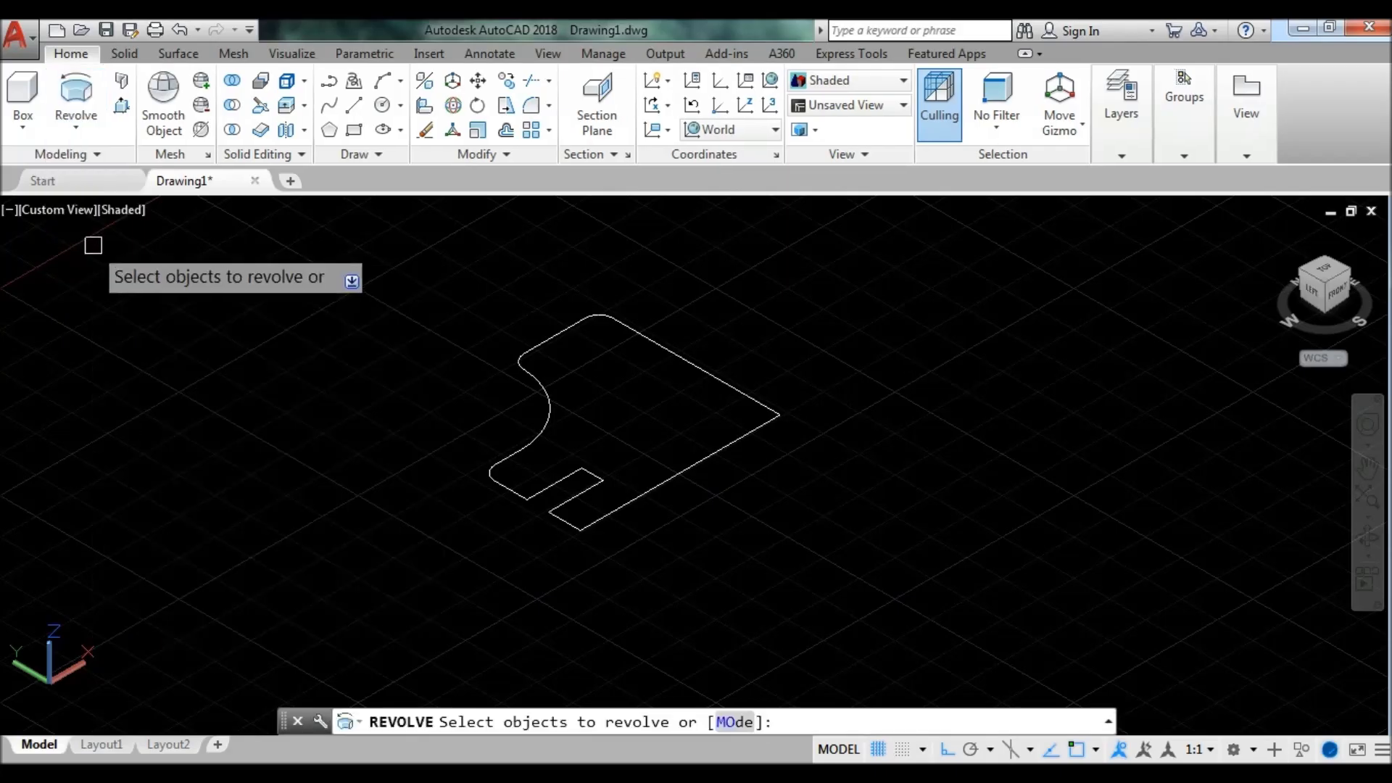
left_click(733, 389)
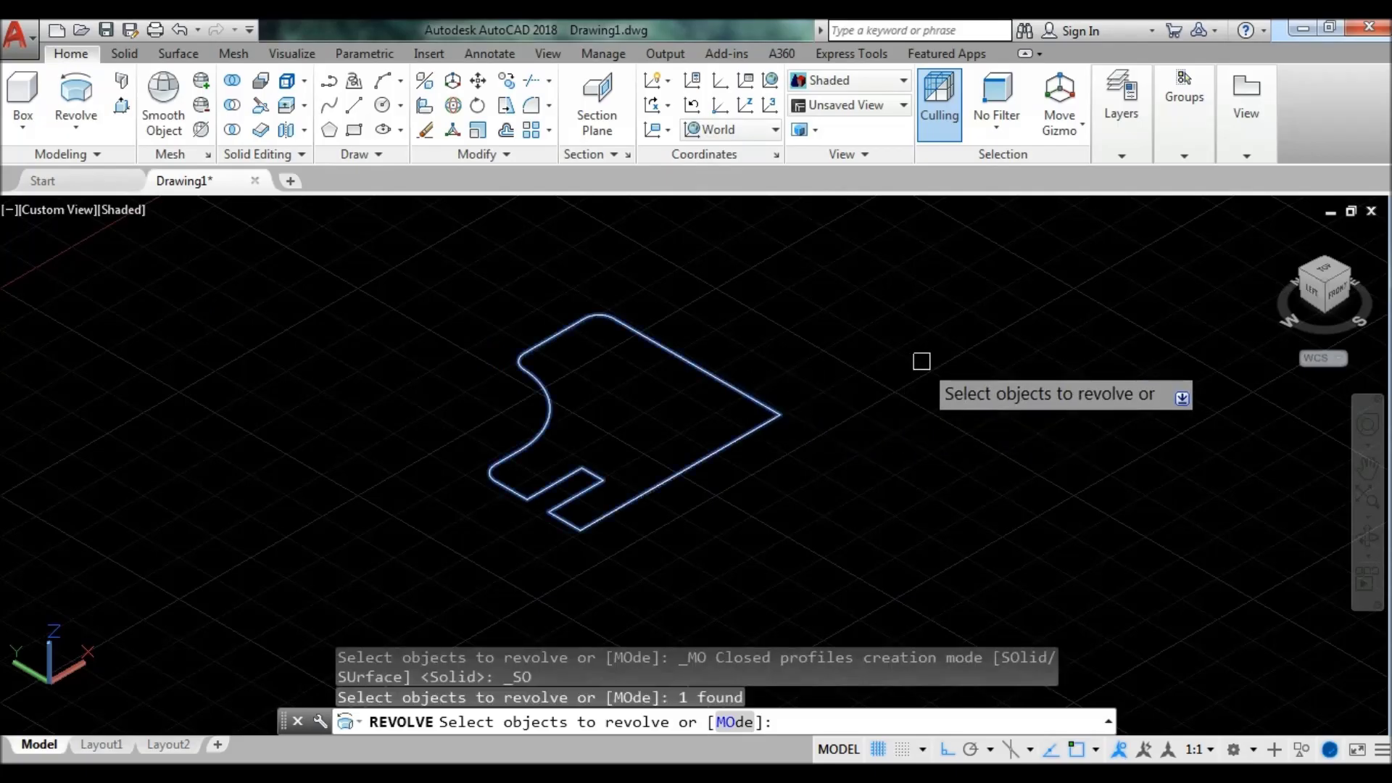
key("Return")
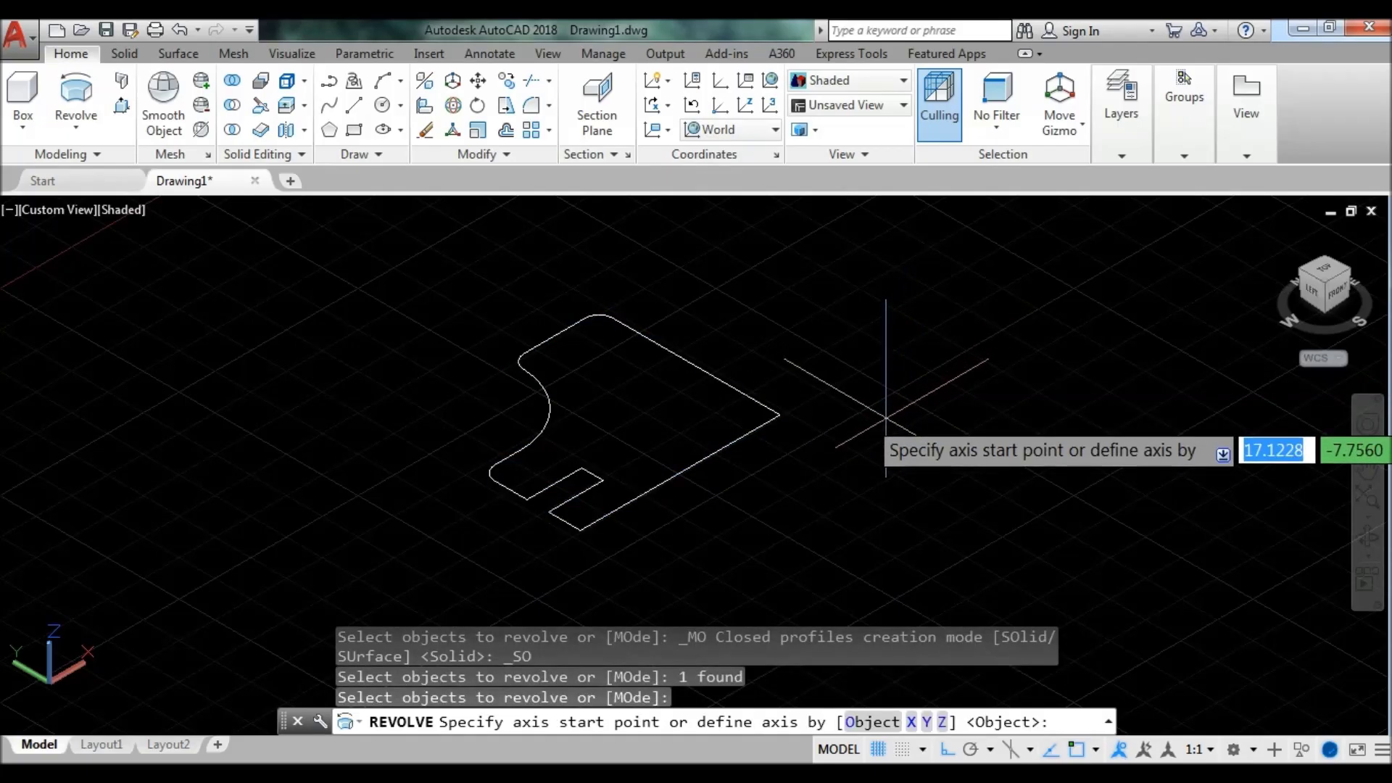
middle_click_drag(887, 419, 821, 373)
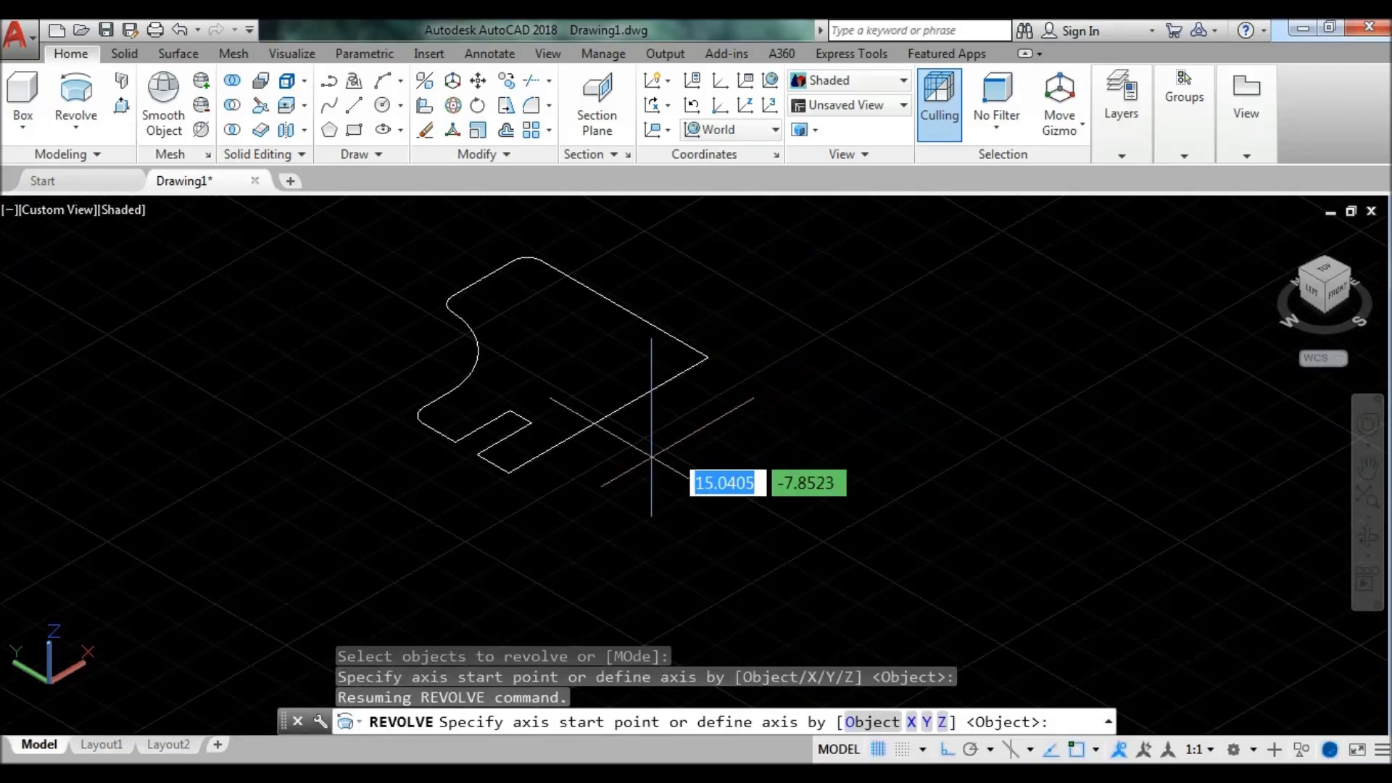
left_click(551, 498)
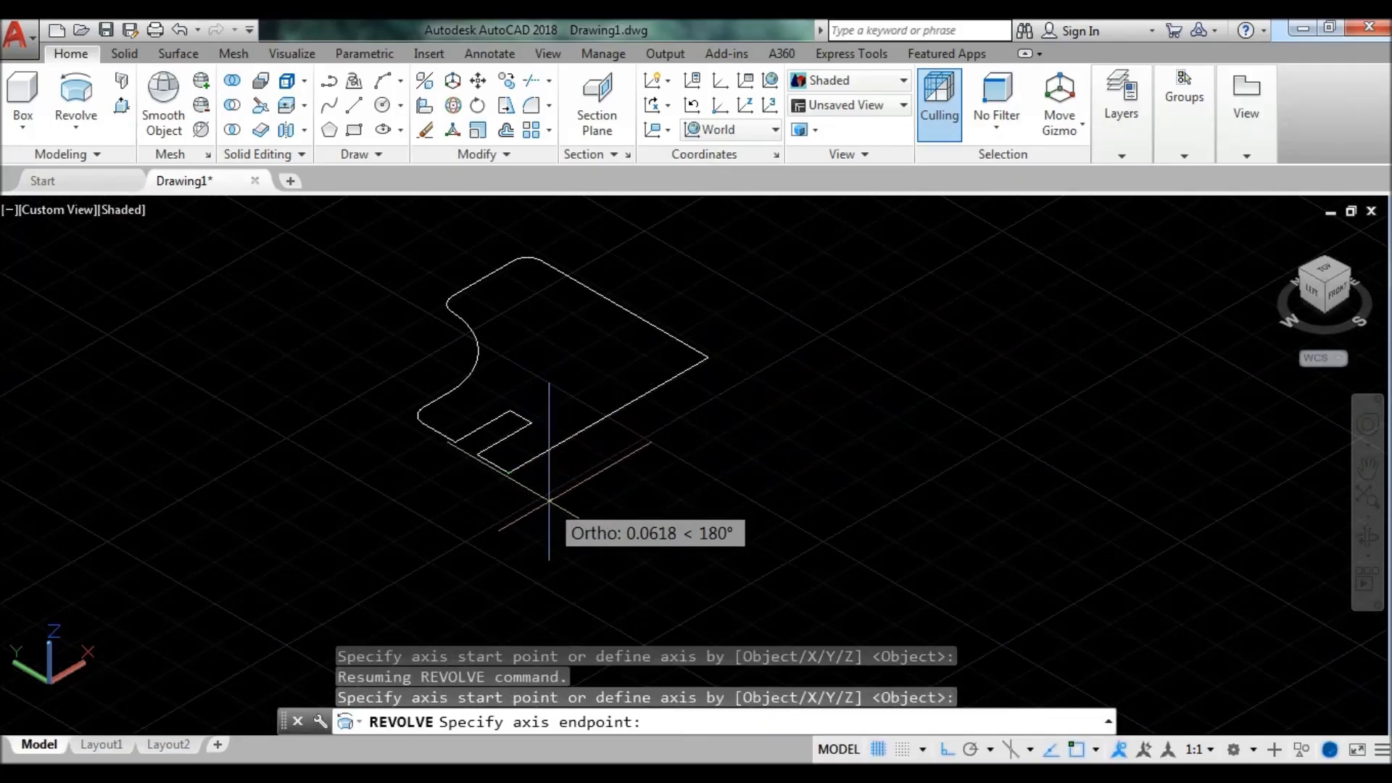
left_click(798, 364)
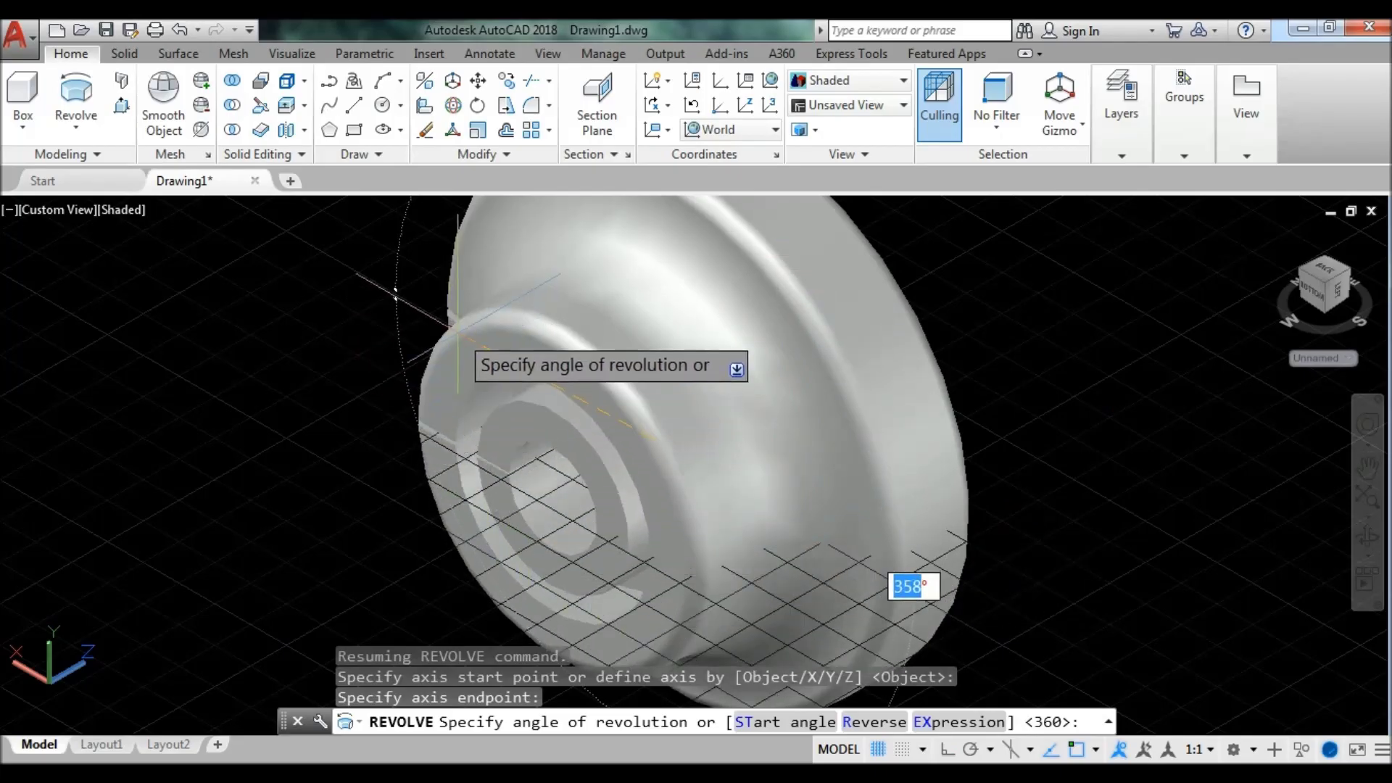
middle_click_drag(452, 443, 468, 383)
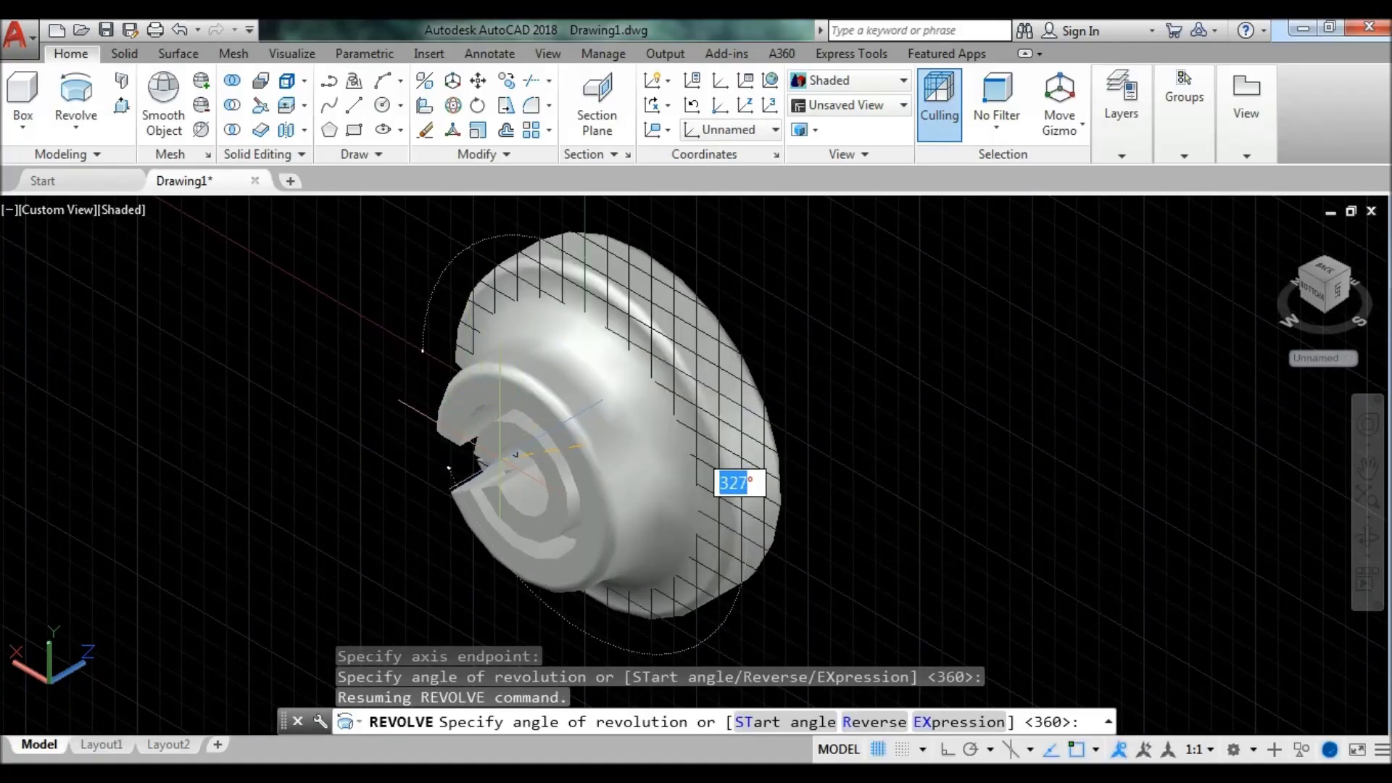
key("Return")
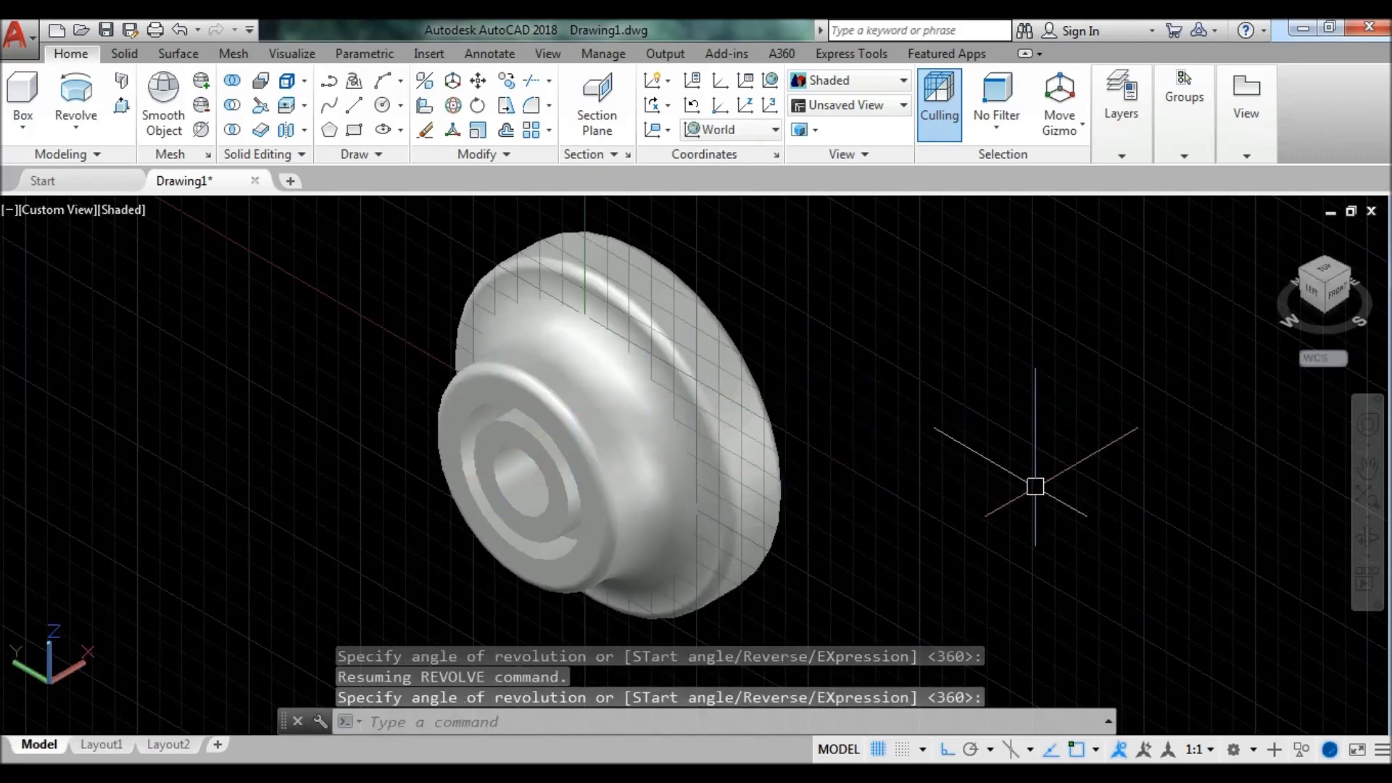
left_click(1369, 538)
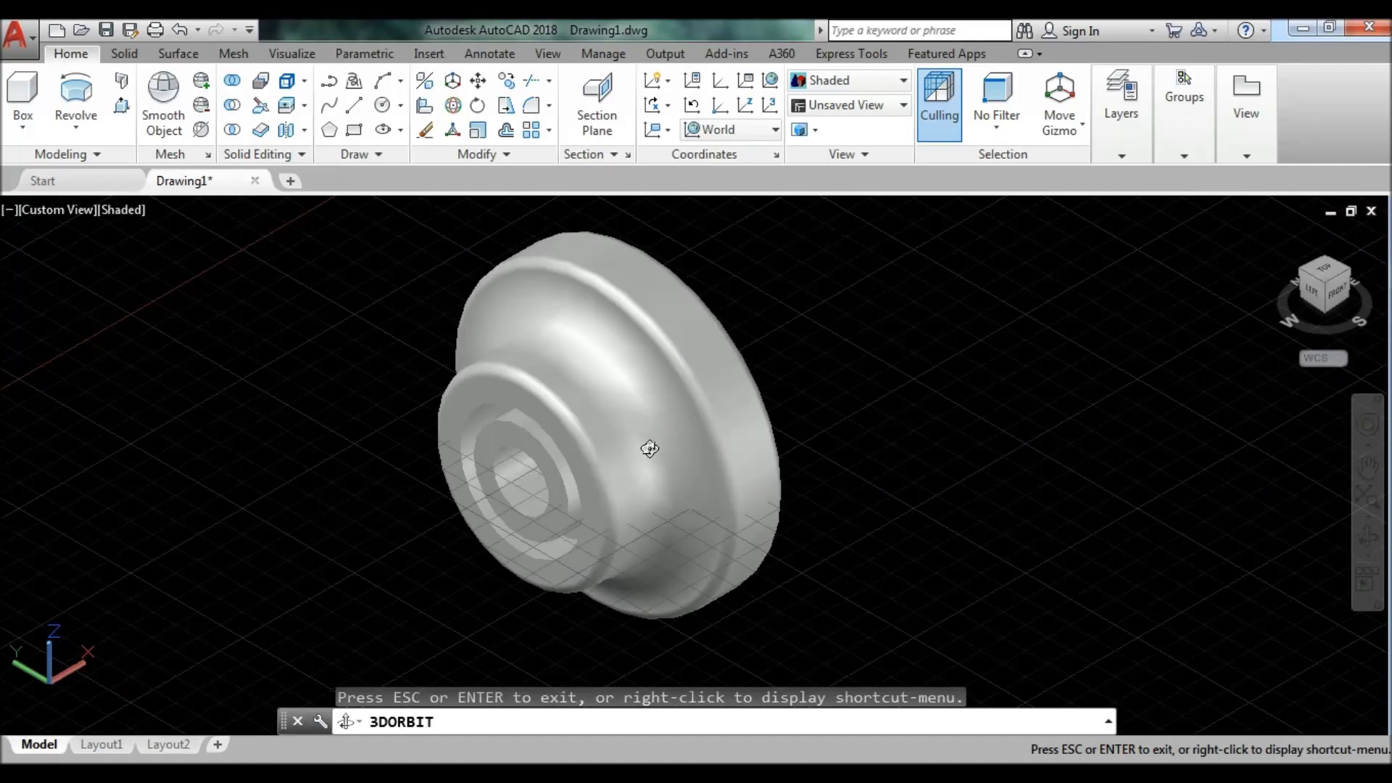
mouse_move(649, 449)
left_mouse_down()
mouse_move(760, 359)
mouse_move(815, 344)
mouse_move(443, 422)
mouse_move(413, 386)
mouse_move(563, 423)
mouse_move(641, 424)
mouse_move(644, 436)
mouse_move(715, 435)
mouse_move(768, 380)
mouse_move(651, 464)
left_mouse_up()
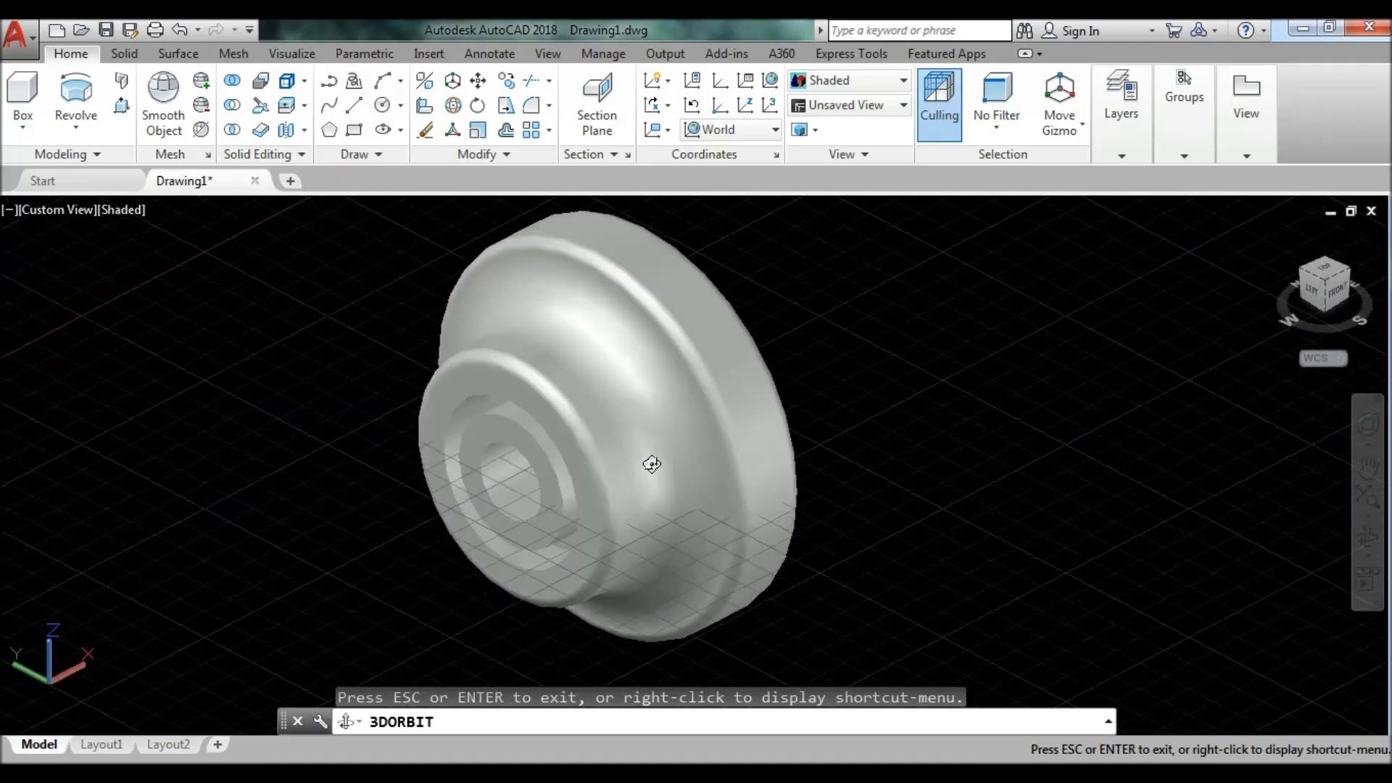
key("Escape")
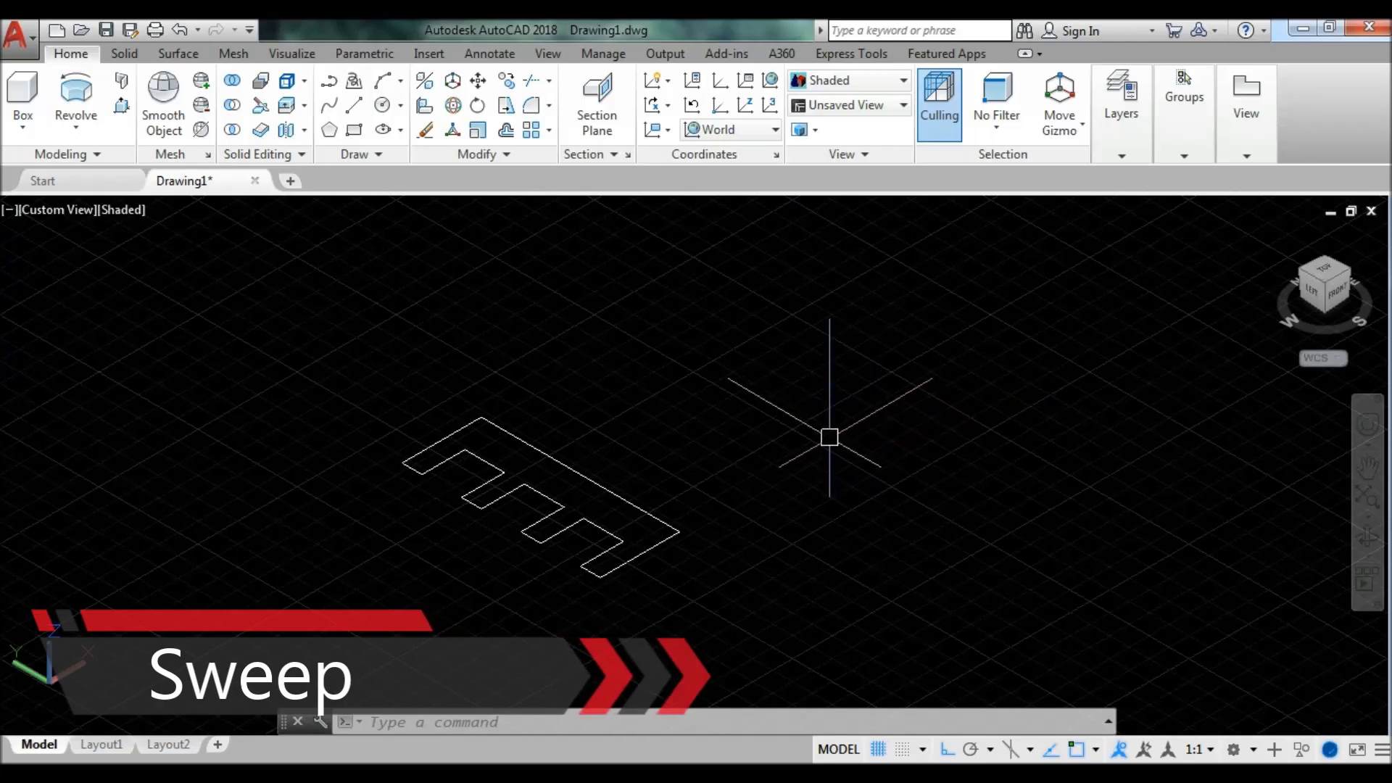
type("l")
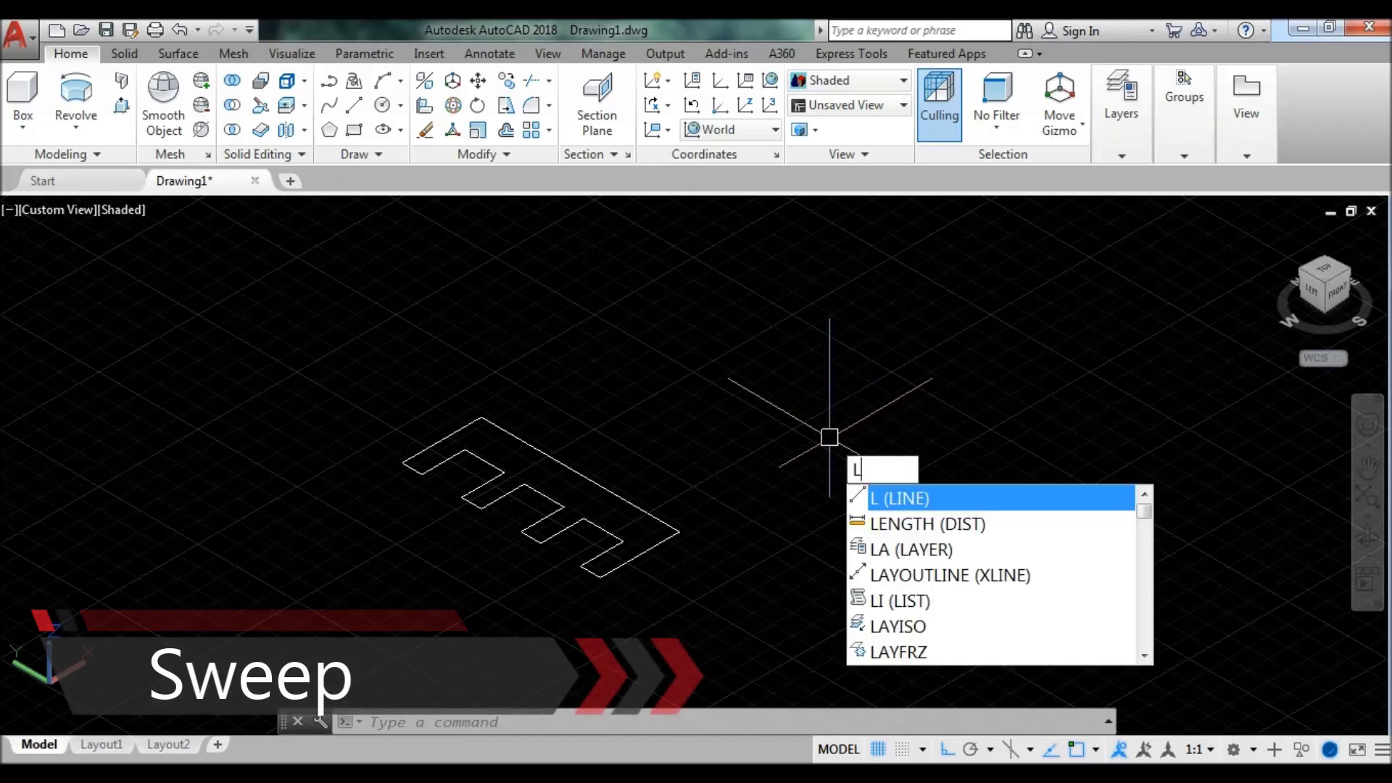
Step: Draw a bent path line from the E shape's corner, starting with a 3-unit vertical segment
key("Return")
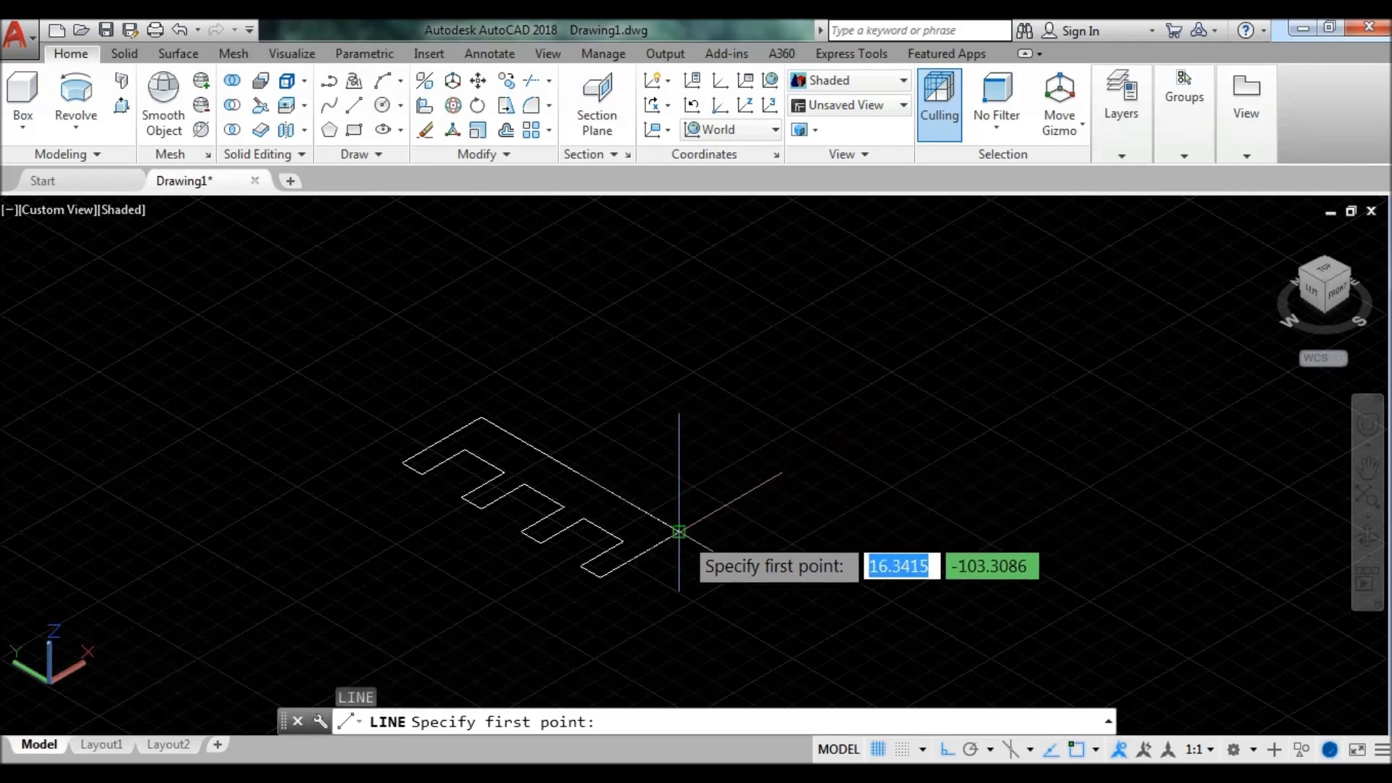
left_click(679, 531)
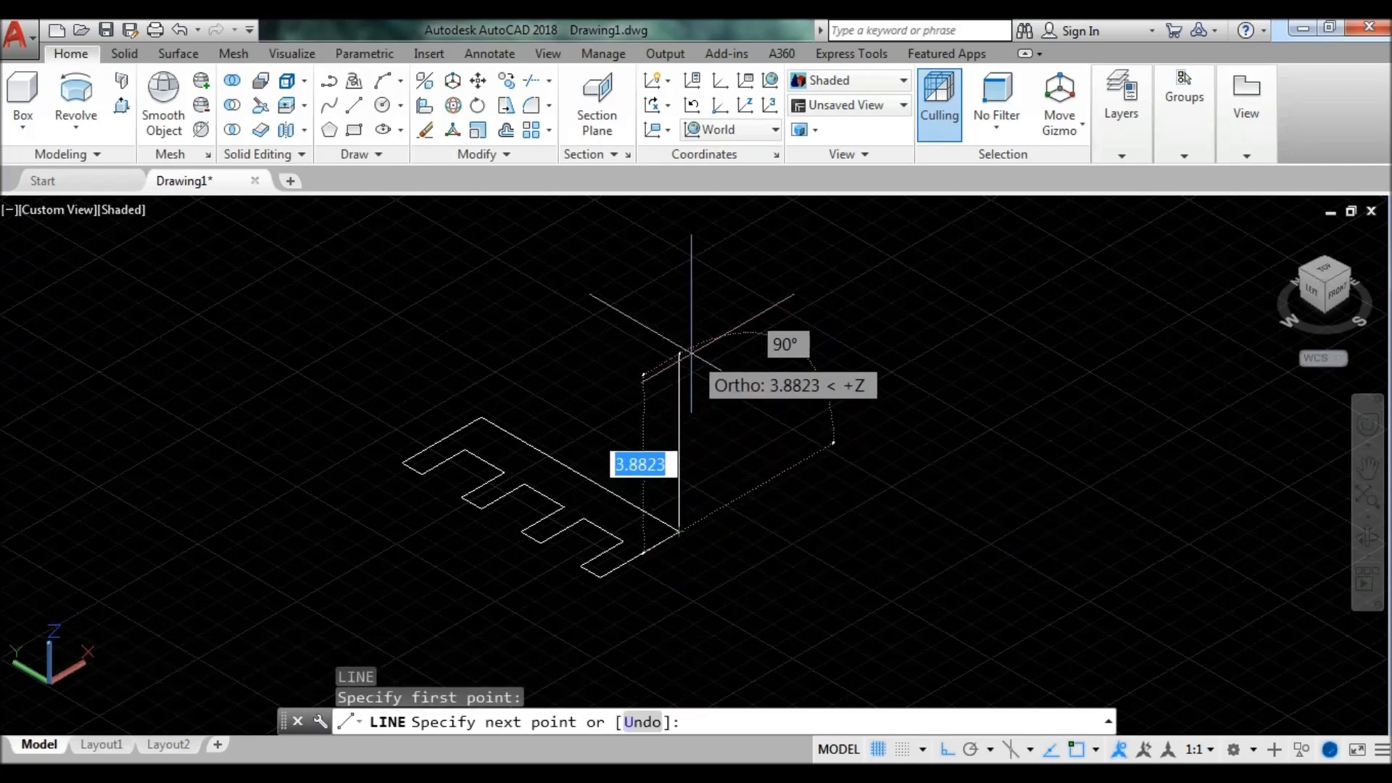
type("3")
key("Return")
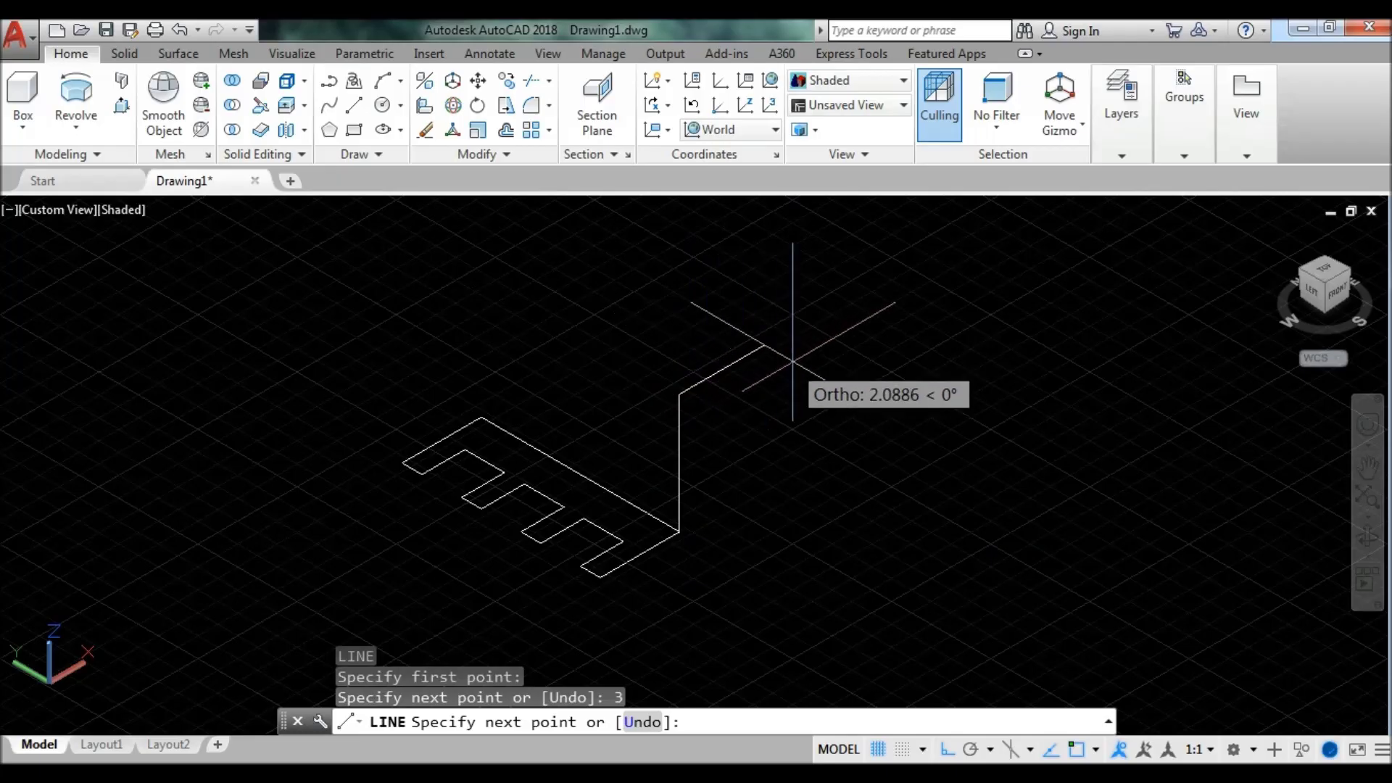
middle_click_drag(793, 358, 769, 402)
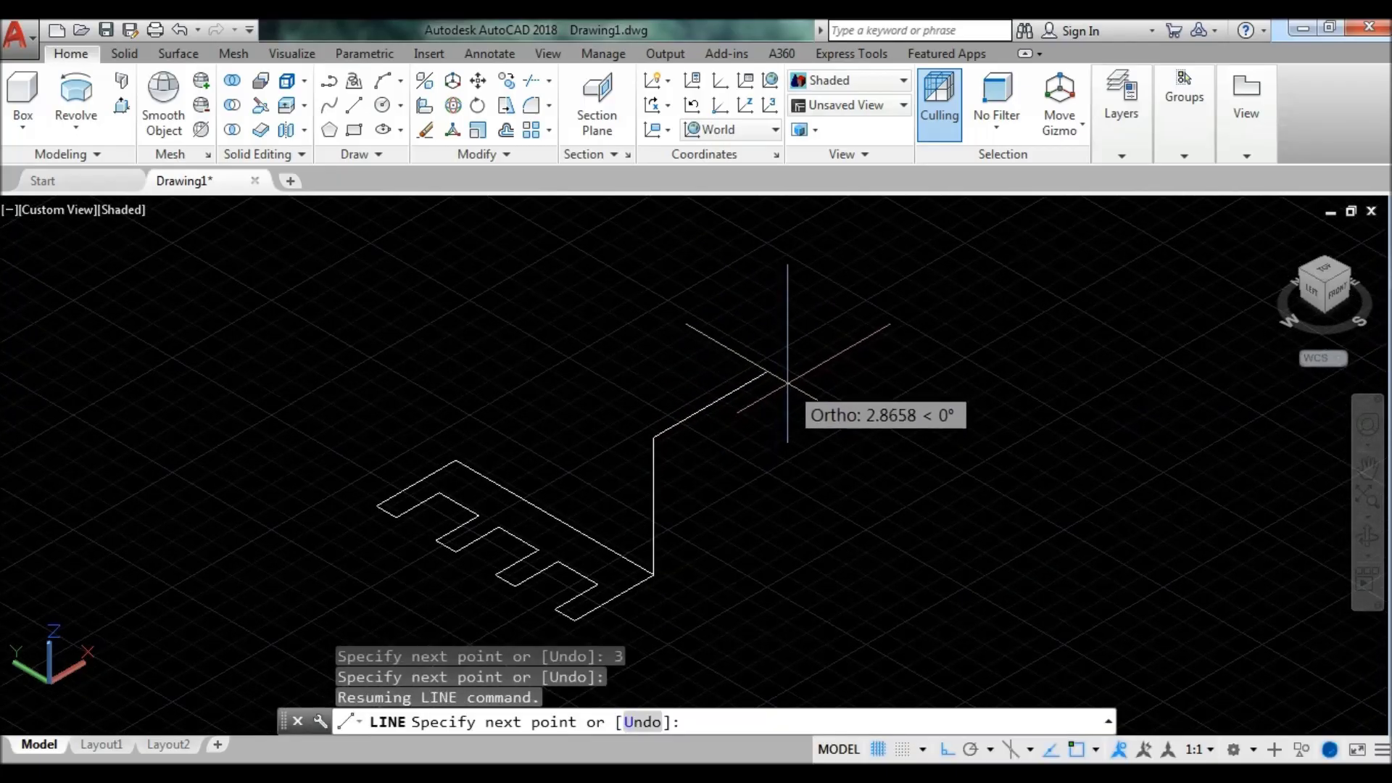
left_click(787, 380)
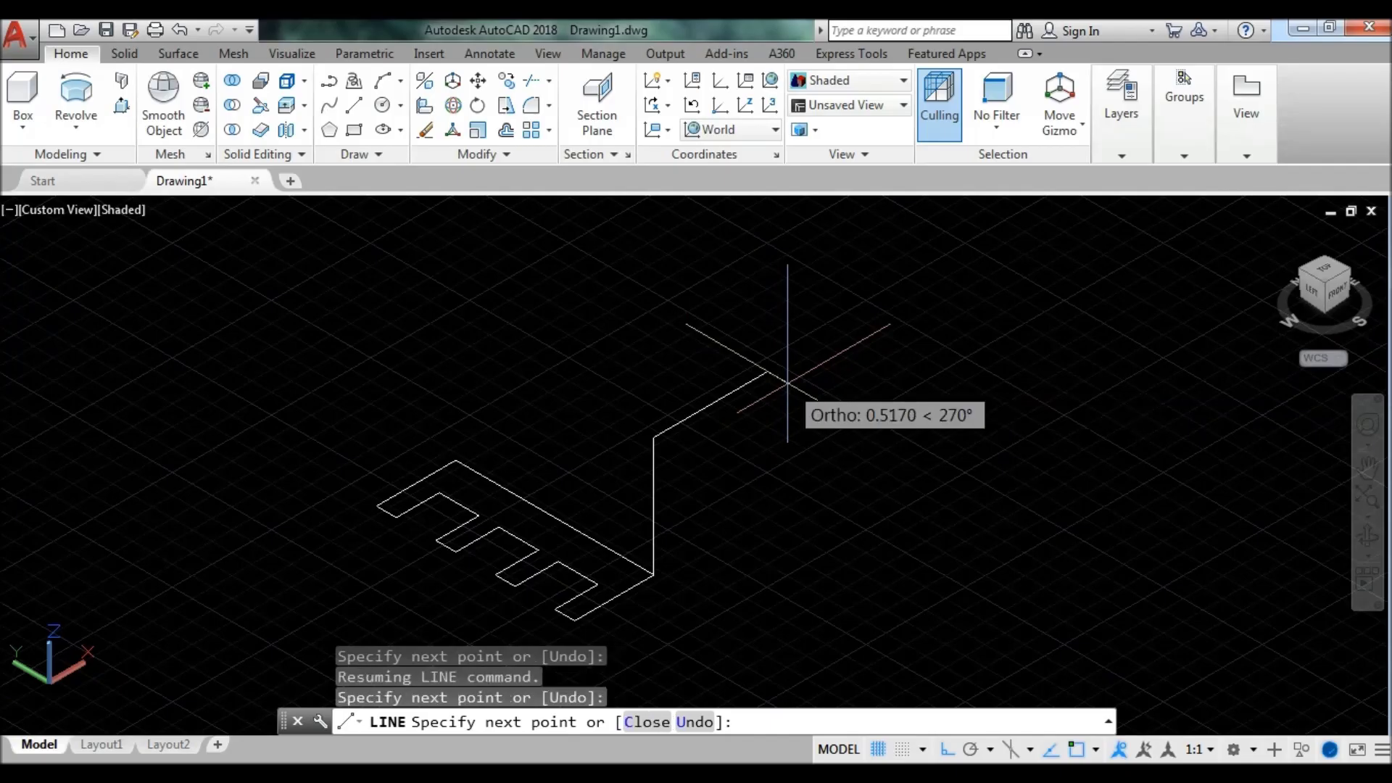
middle_click_drag(777, 311, 775, 370)
left_click(765, 308)
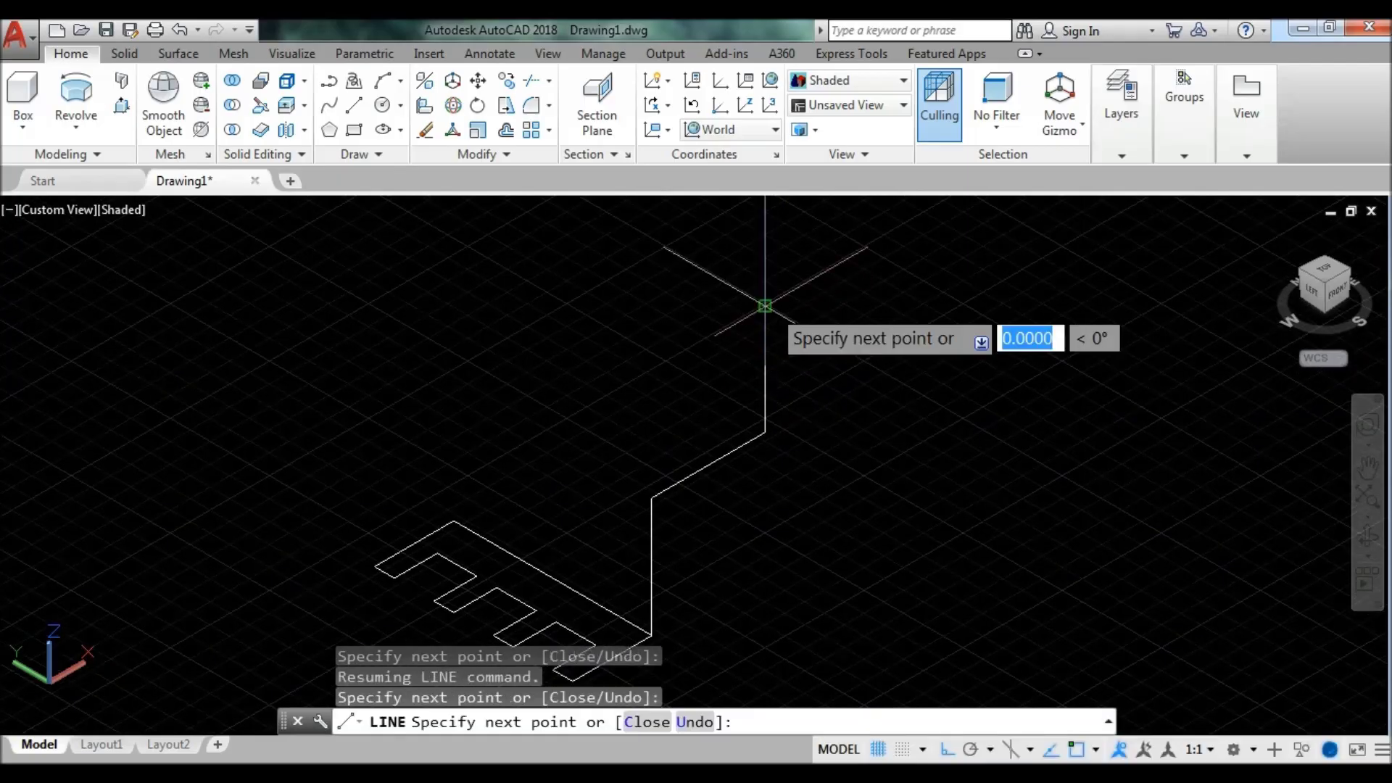
left_click(651, 497)
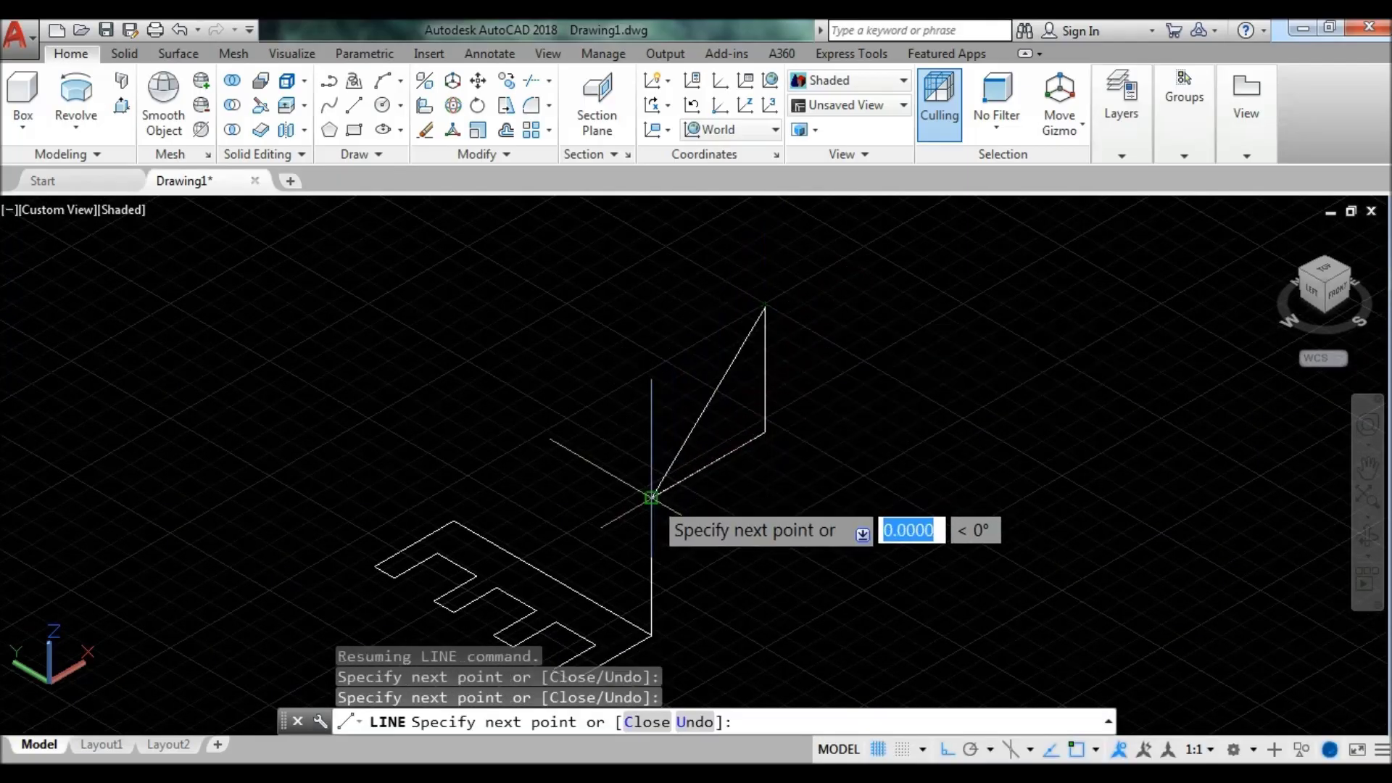
key("Escape")
Step: Add an up-right segment from the top vertex and erase the unwanted vertical and diagonal segments
key("Return")
left_click(765, 308)
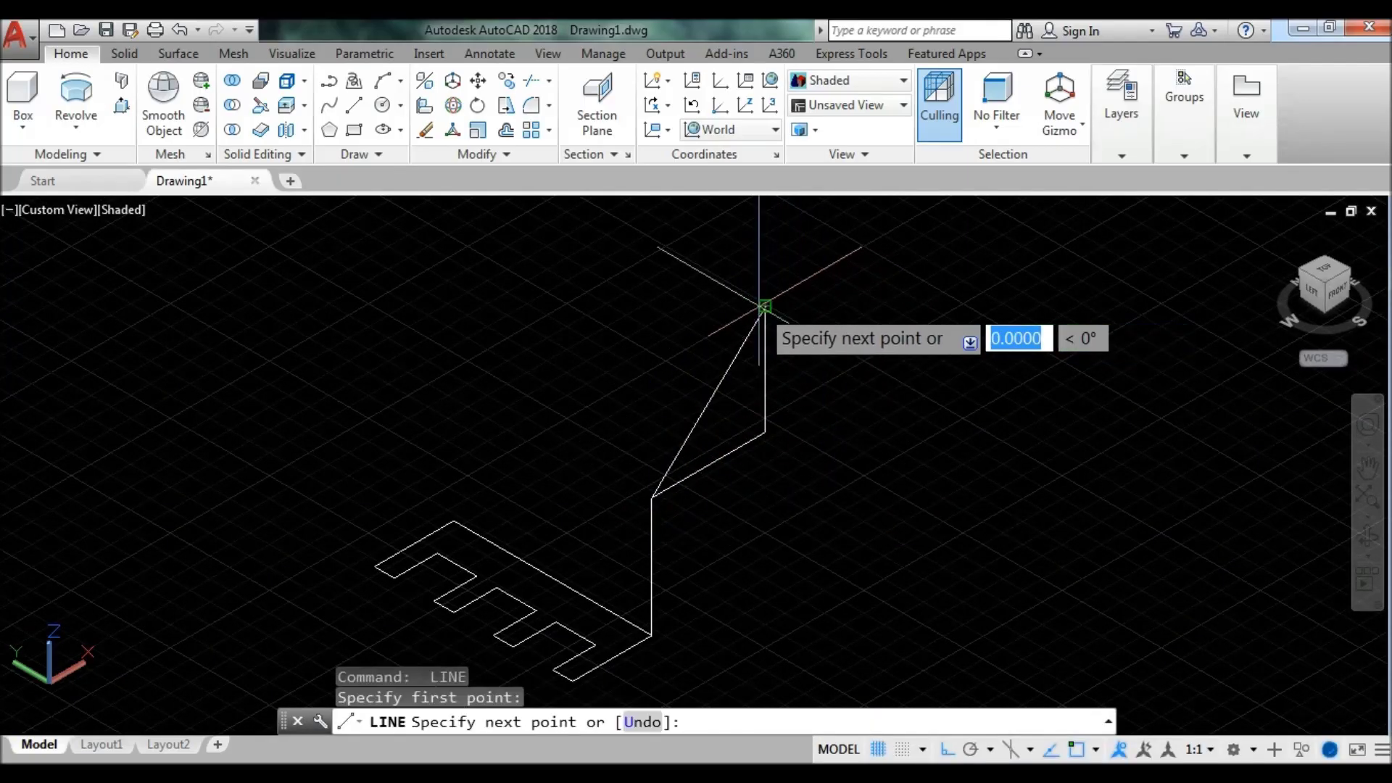
left_click(900, 259)
key("Escape")
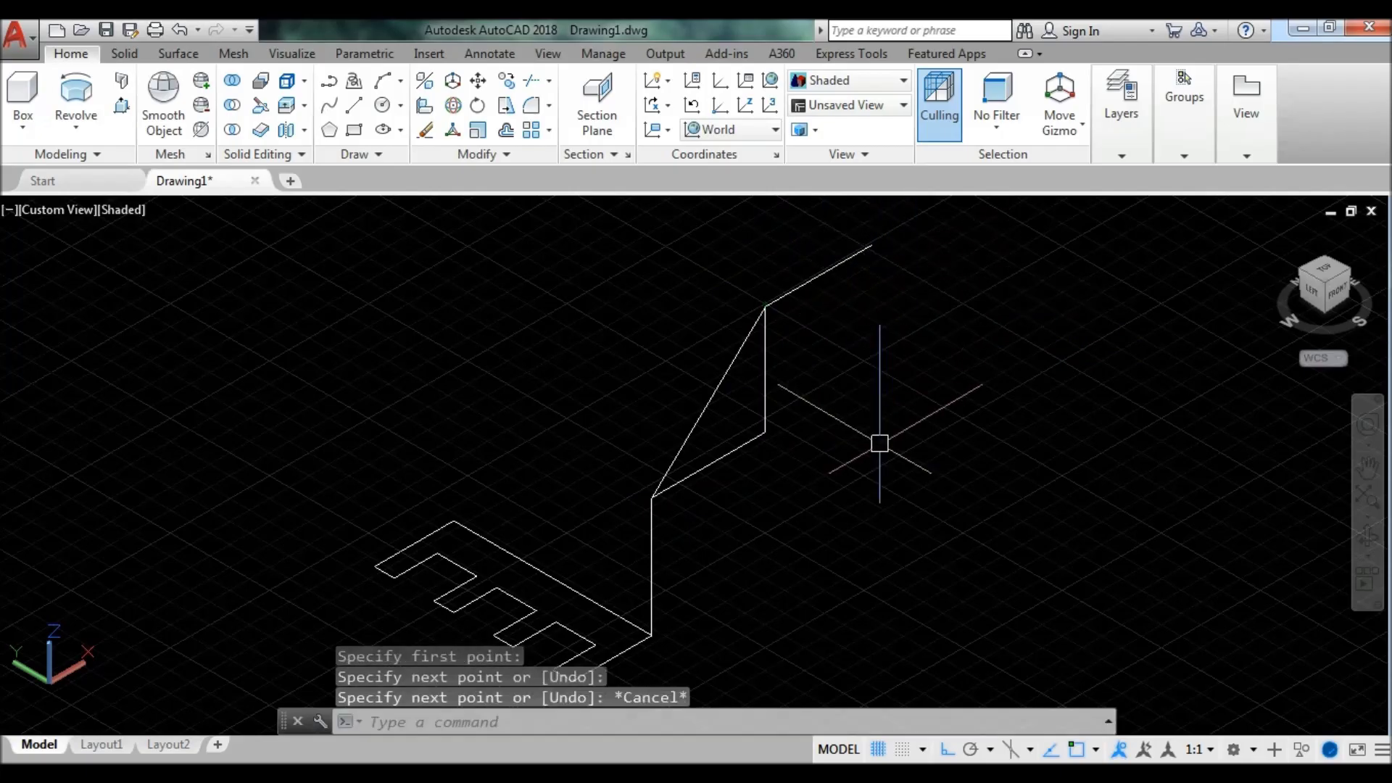
left_click(765, 404)
left_click(728, 456)
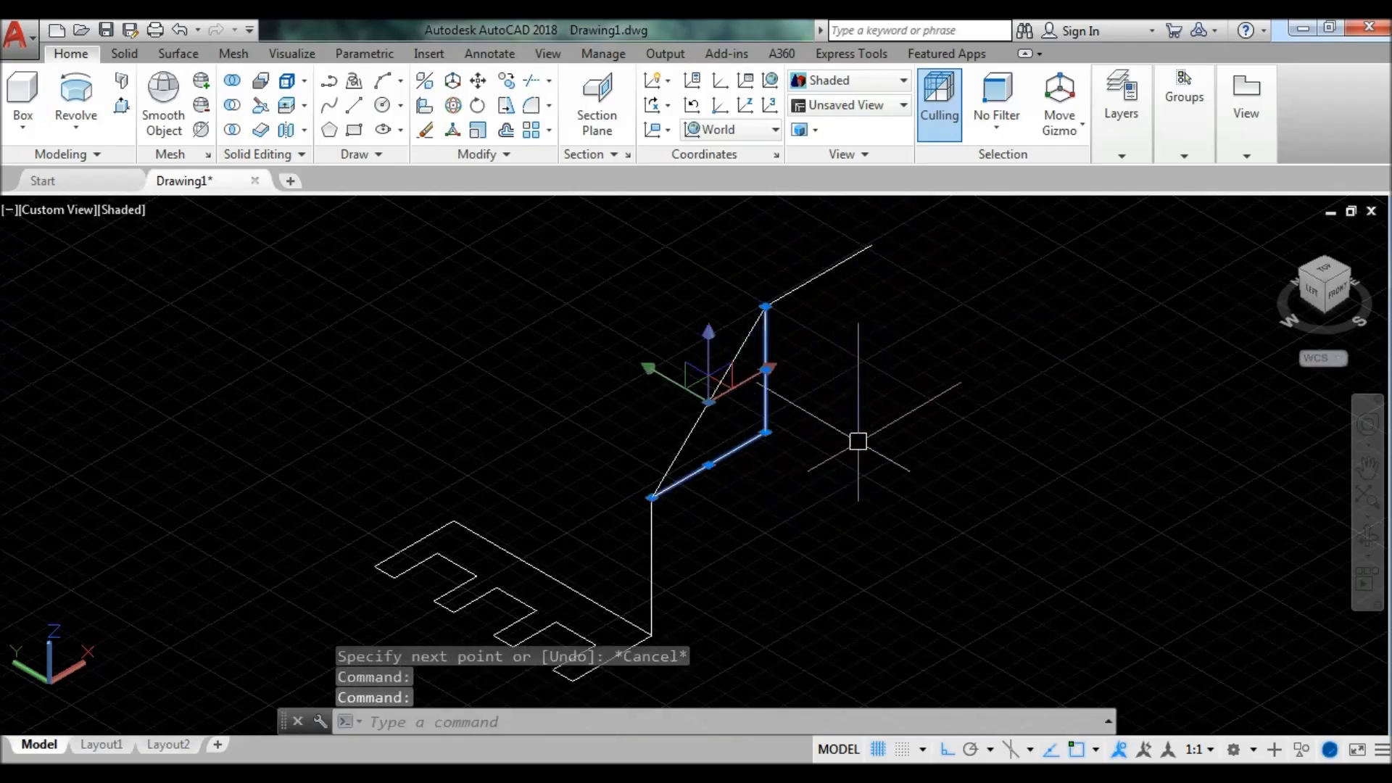
type("e")
key("Return")
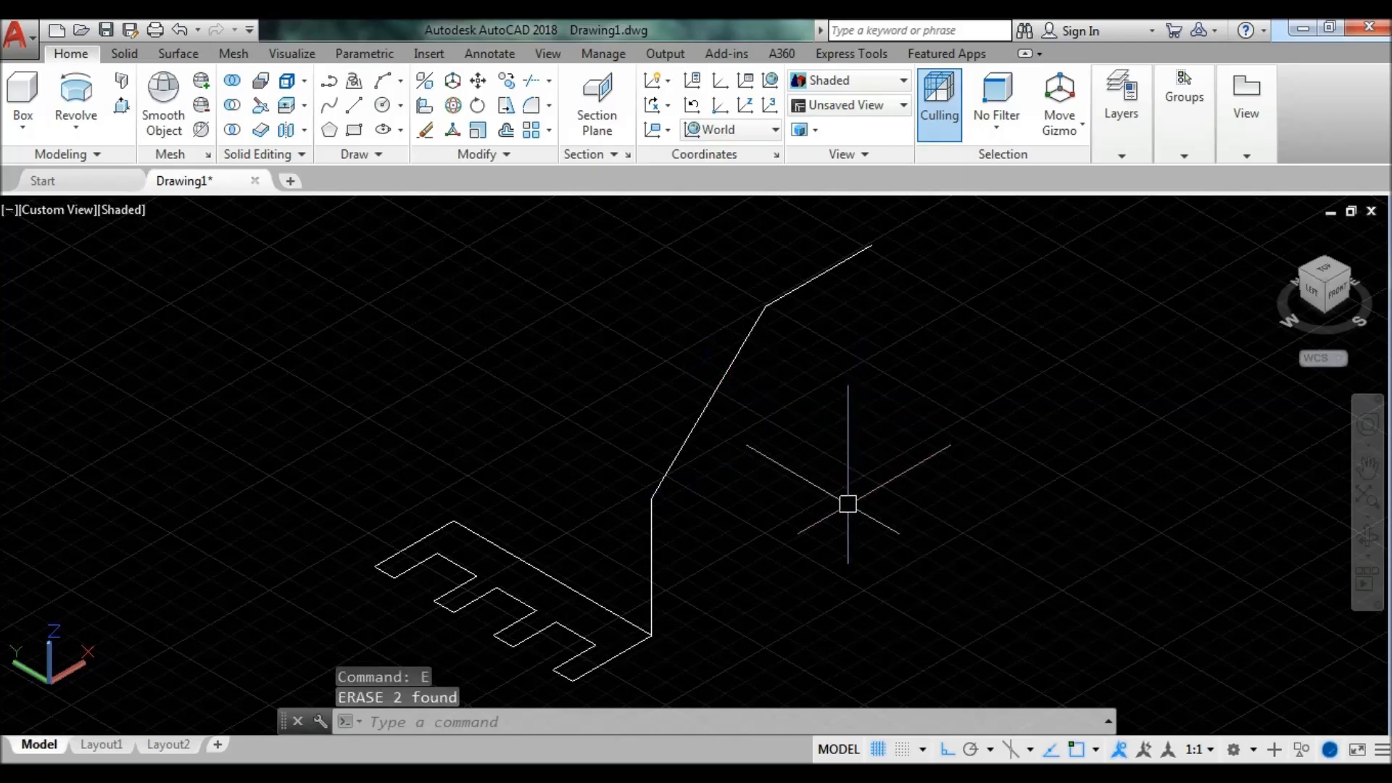
middle_click_drag(846, 510, 856, 488)
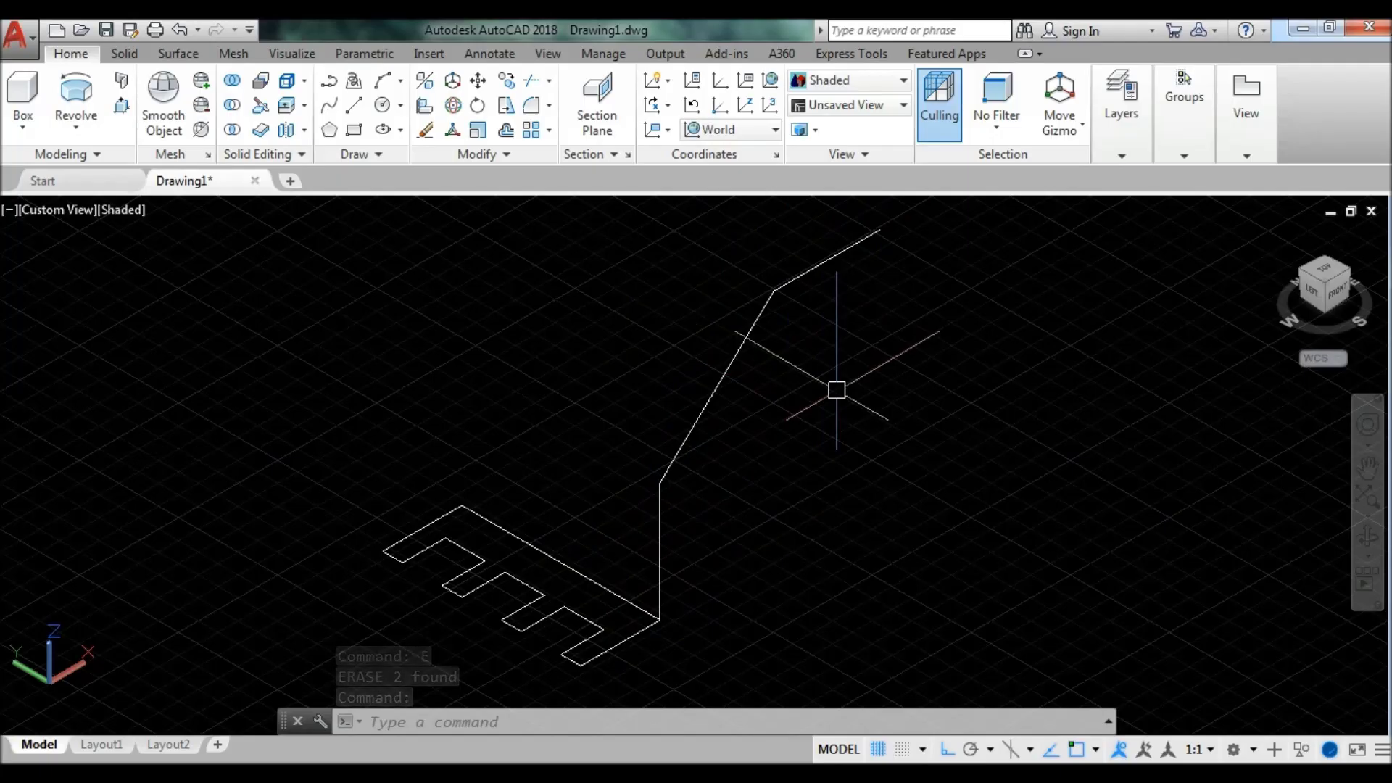
type("j")
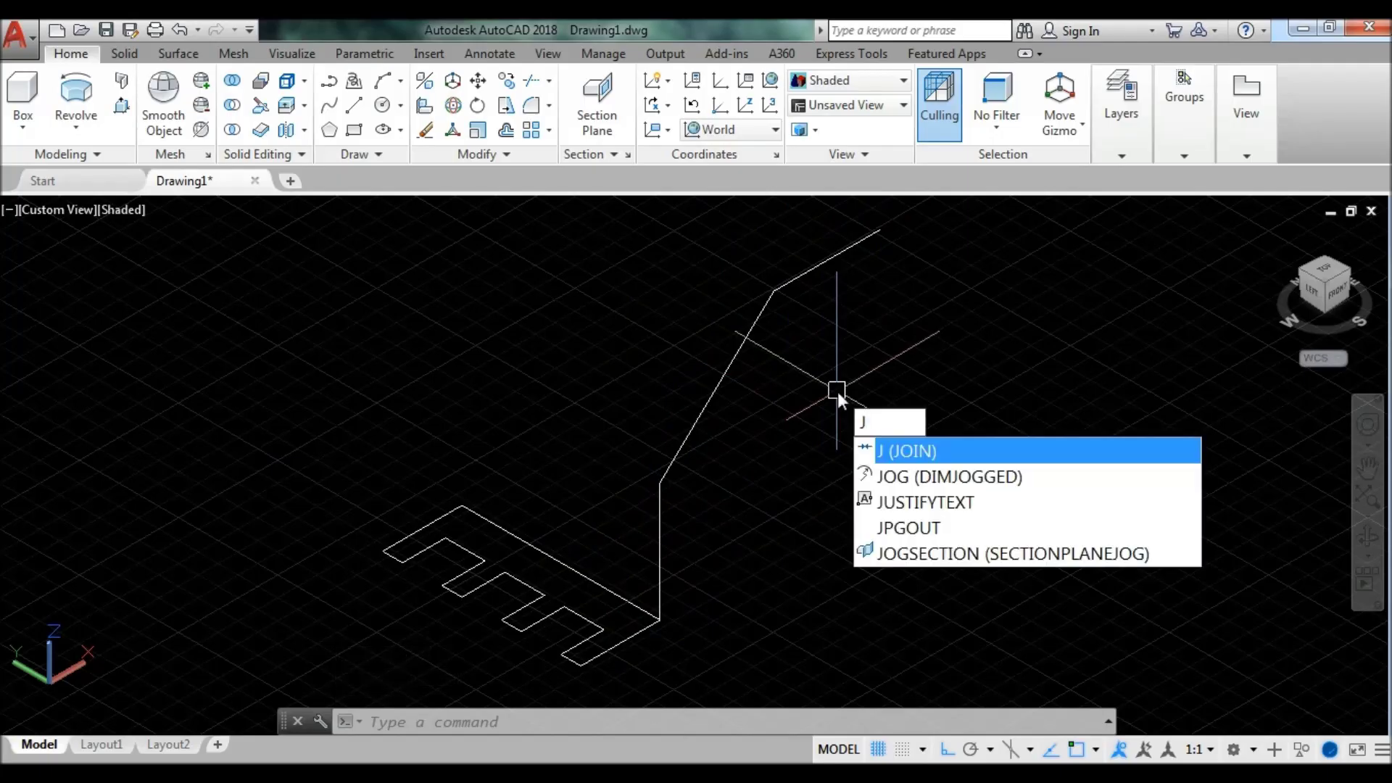
Step: Join the top, diagonal and vertical path segments into one 3D polyline
key("Return")
left_click(794, 278)
left_click(733, 359)
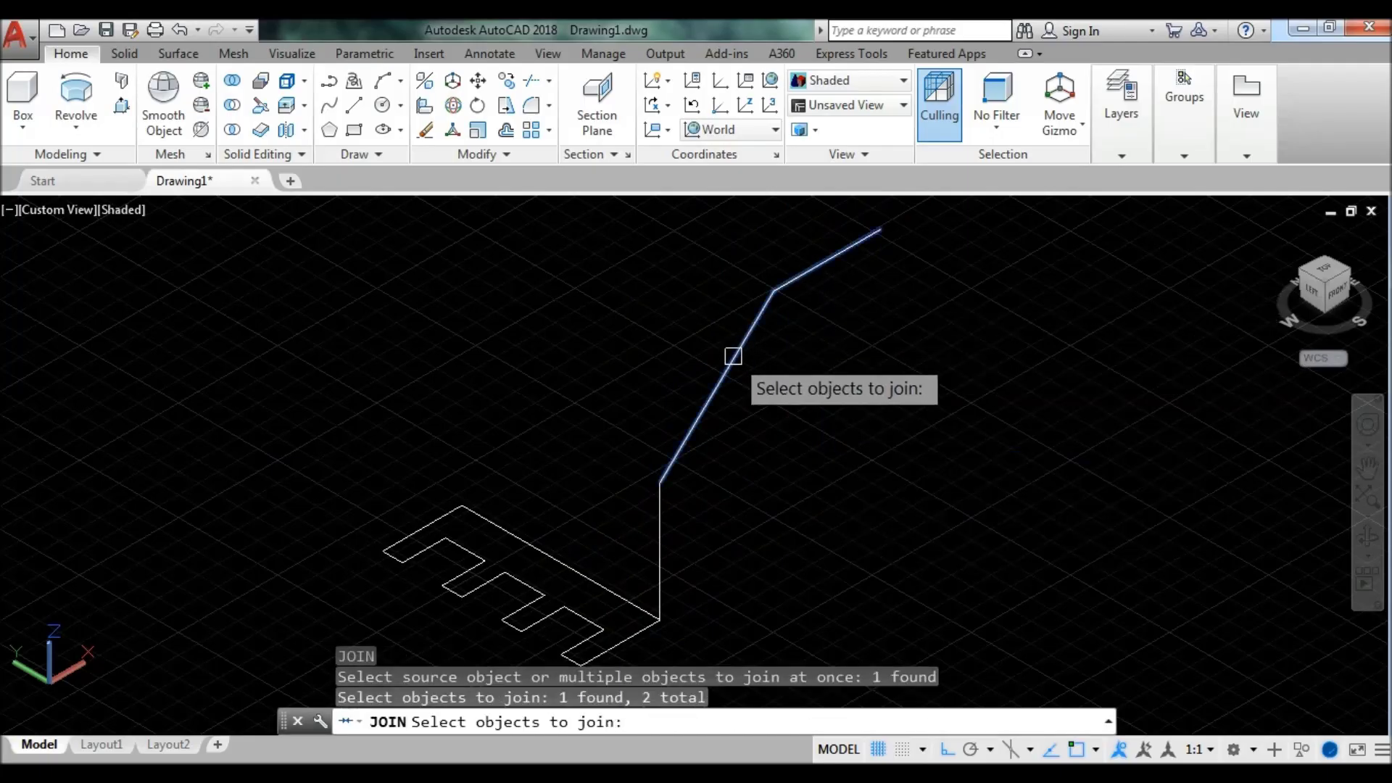
left_click(661, 498)
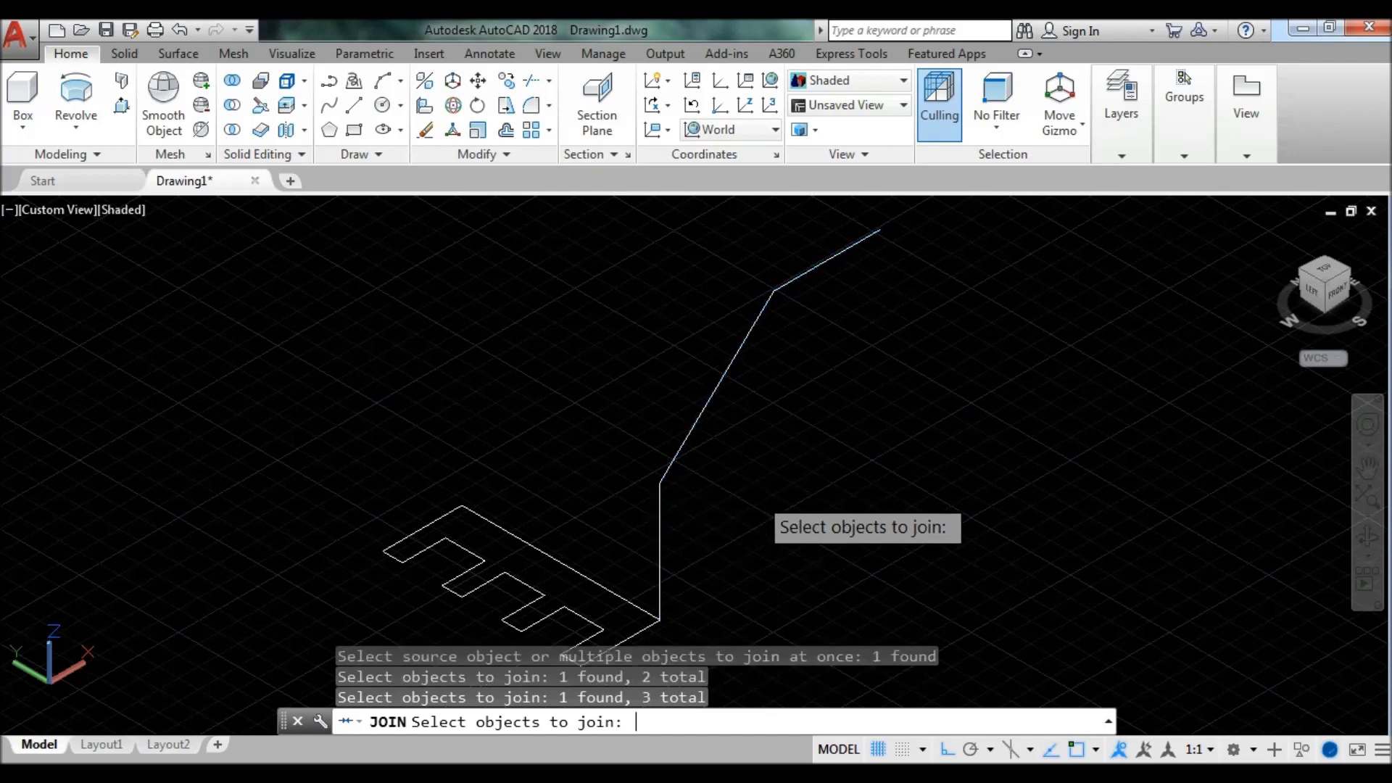
key("Return")
left_click(678, 460)
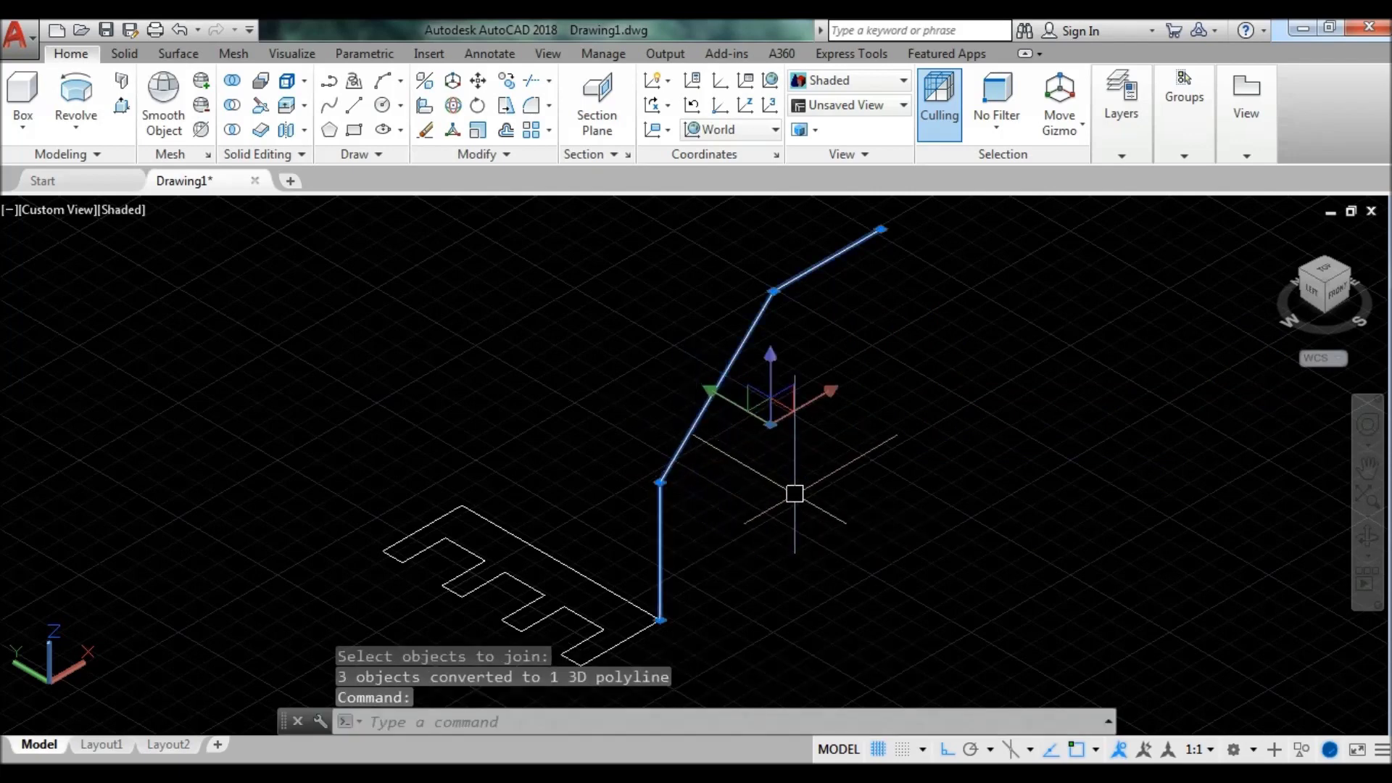
key("Escape")
middle_click_drag(792, 529, 815, 467)
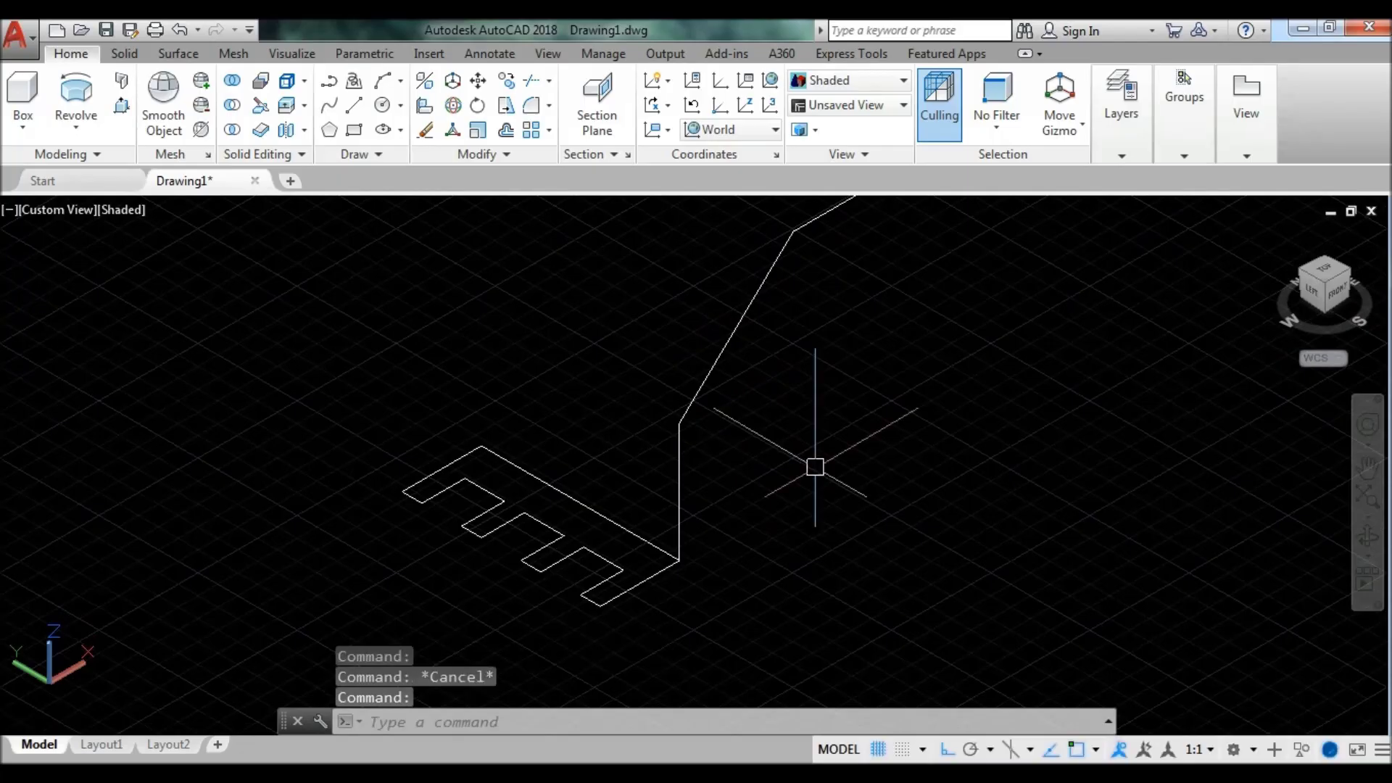
type("j")
Step: Window-select the comb outline's 16 pieces and join them into one polyline
key("Return")
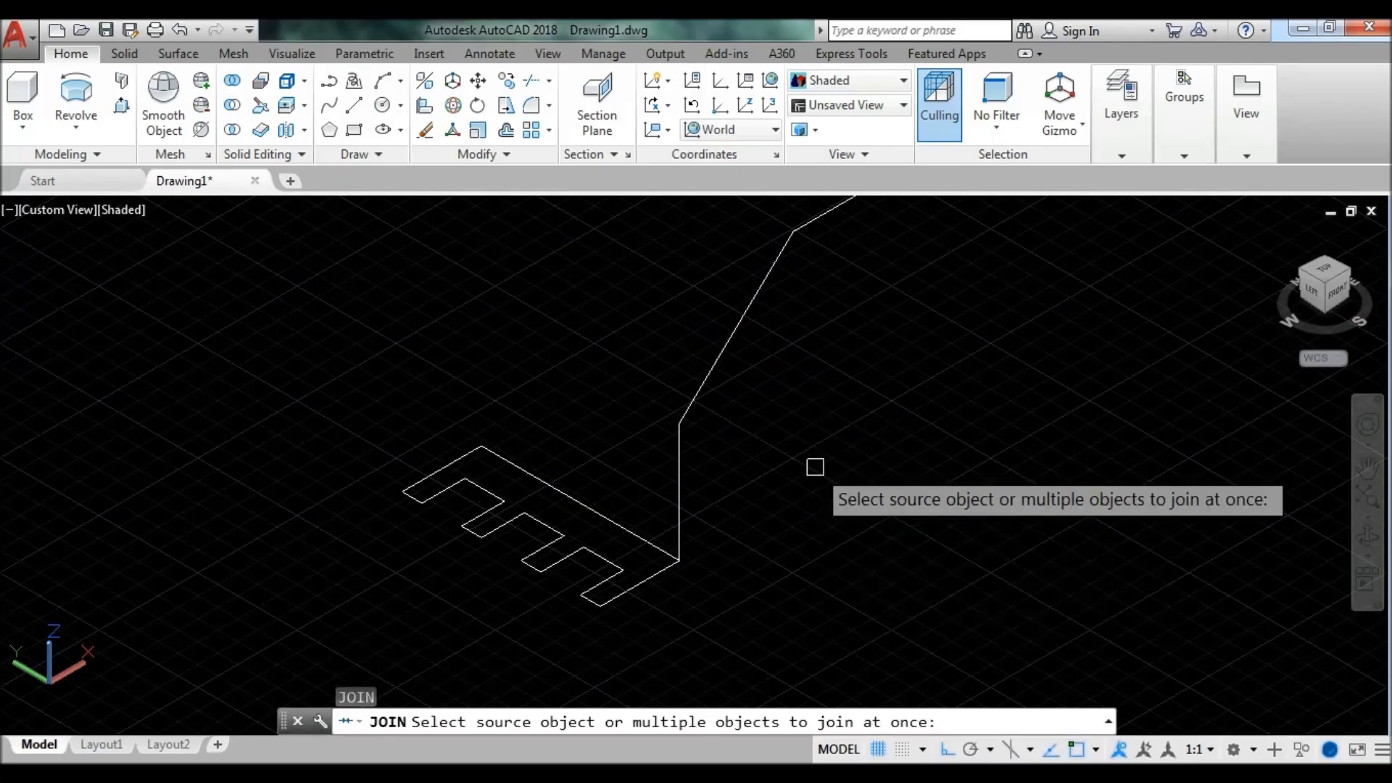
left_click(368, 435)
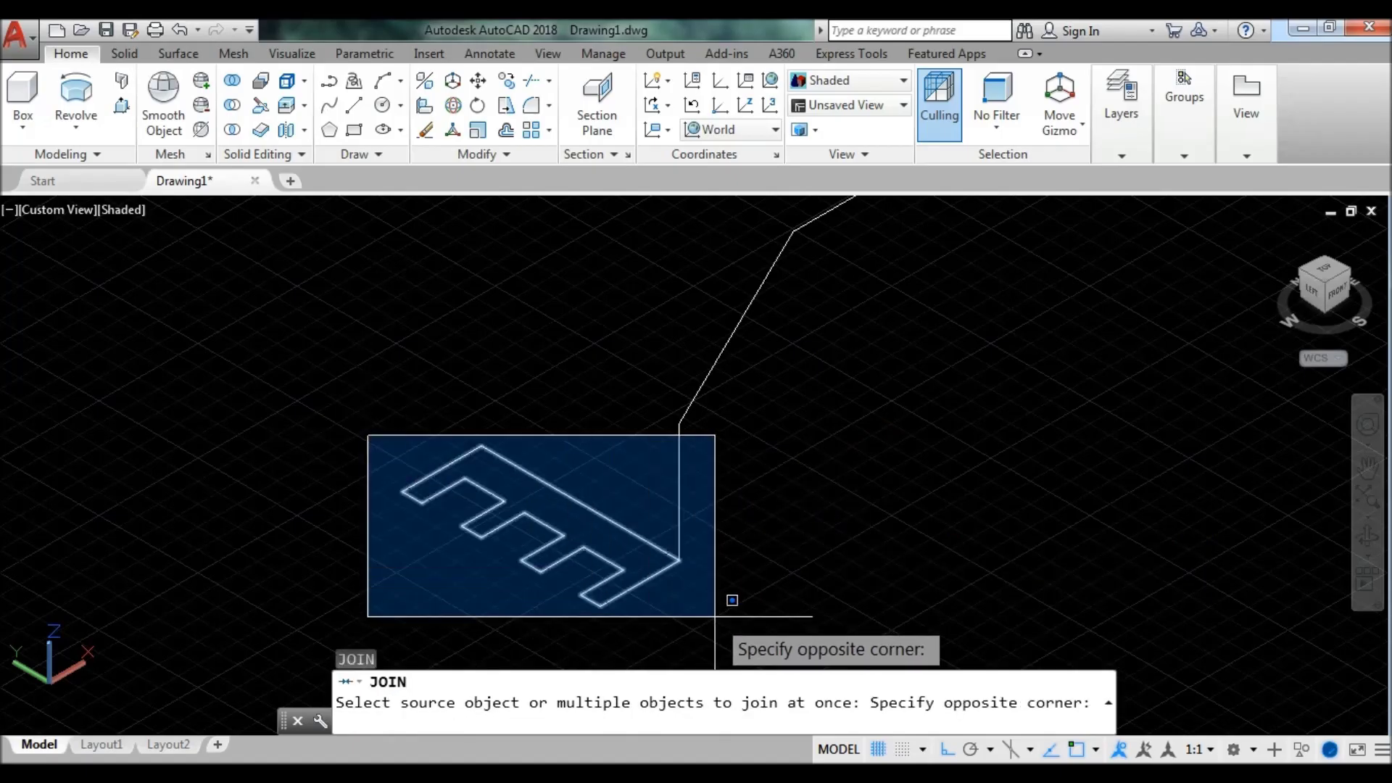
left_click(729, 609)
key("Return")
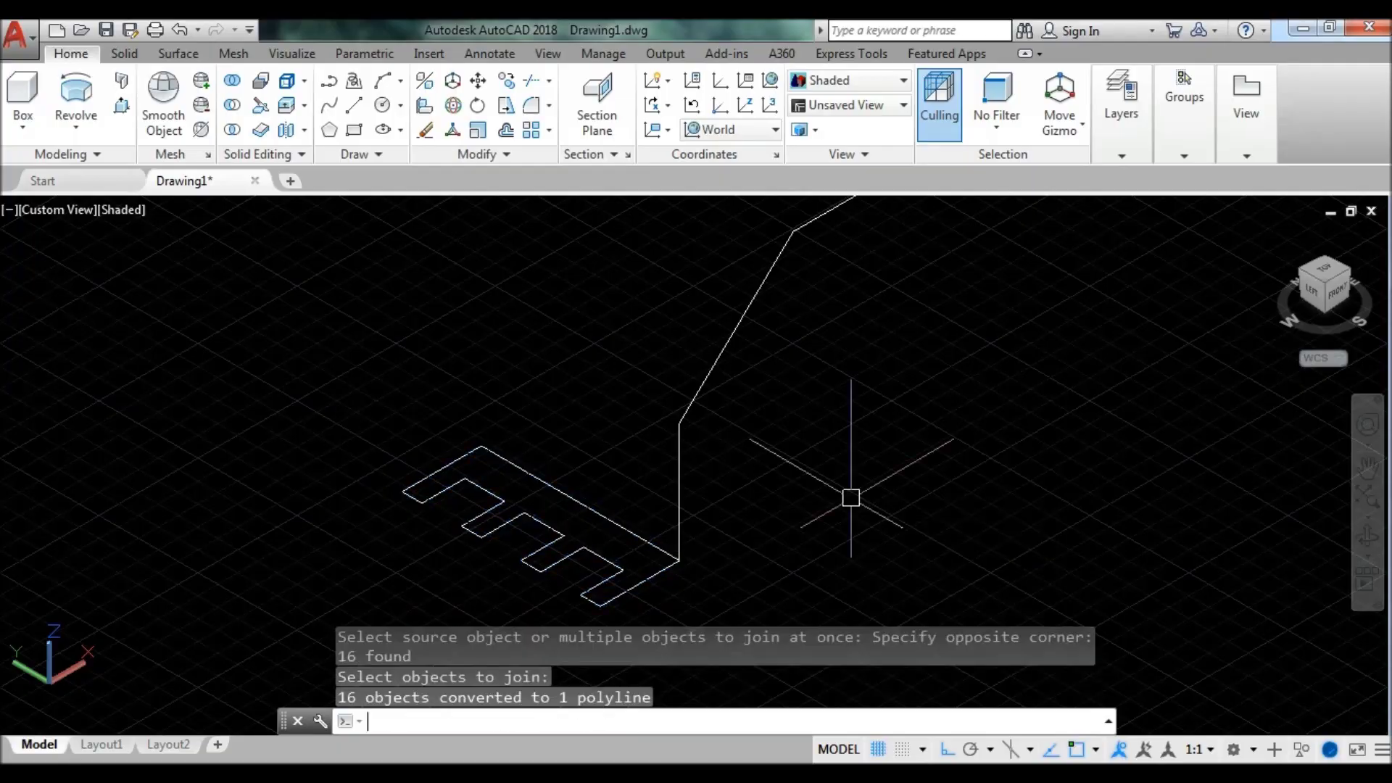
left_click(621, 528)
key("Escape")
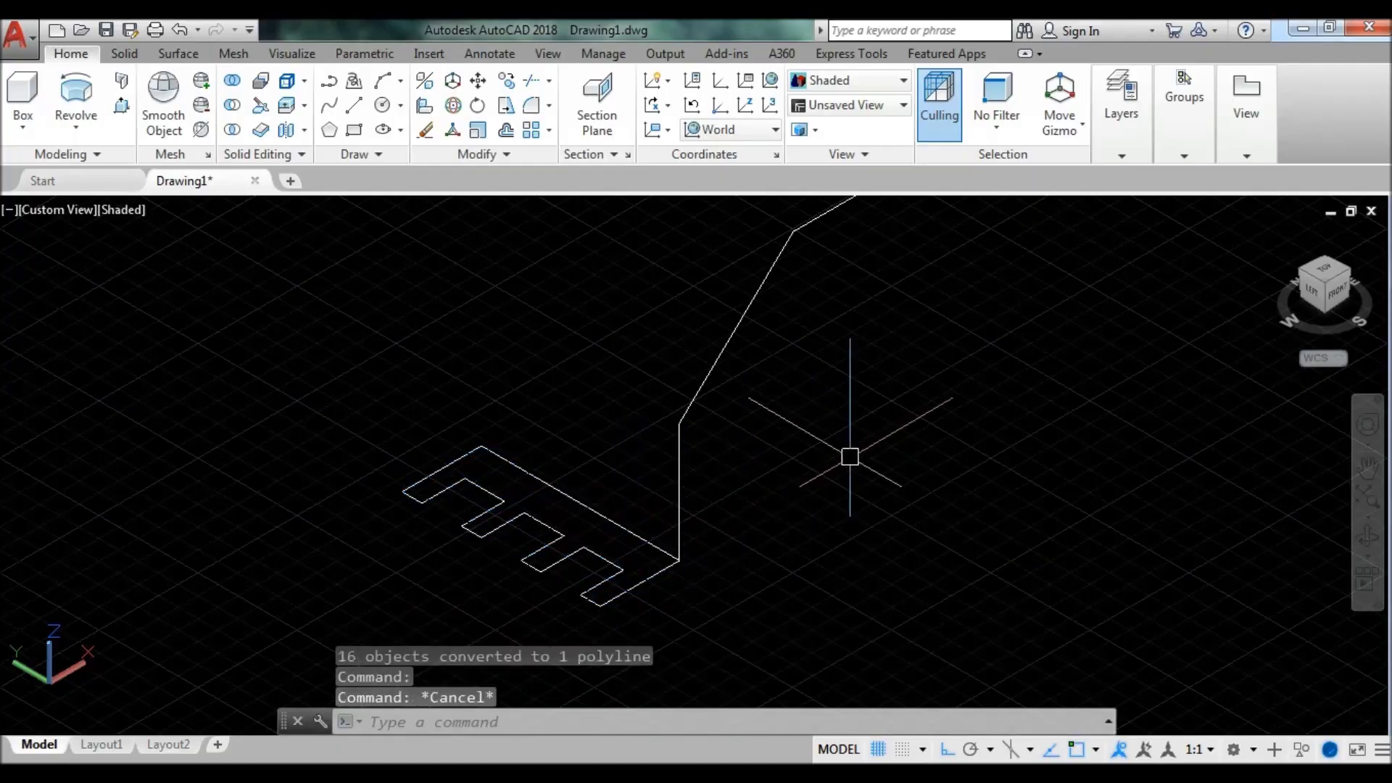
middle_click_drag(882, 434, 874, 480)
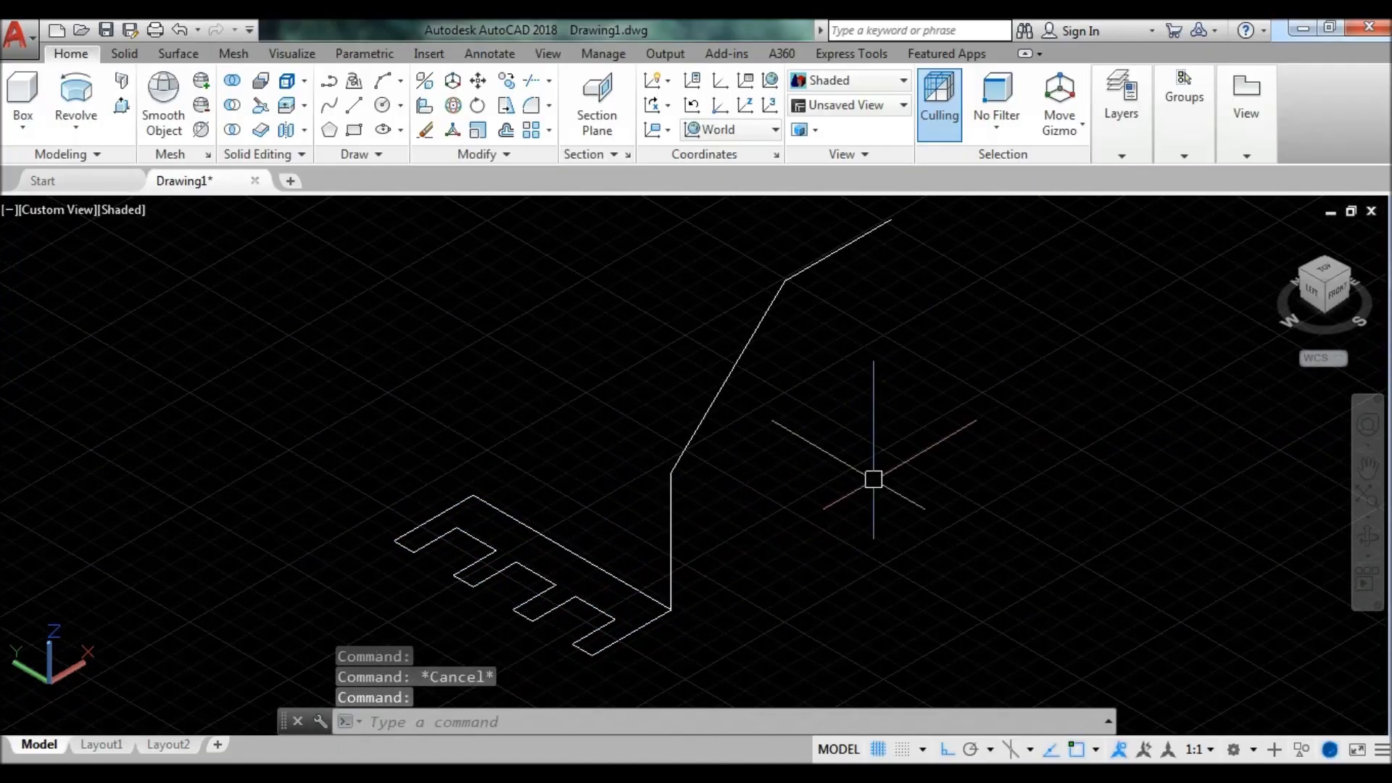
left_click(80, 127)
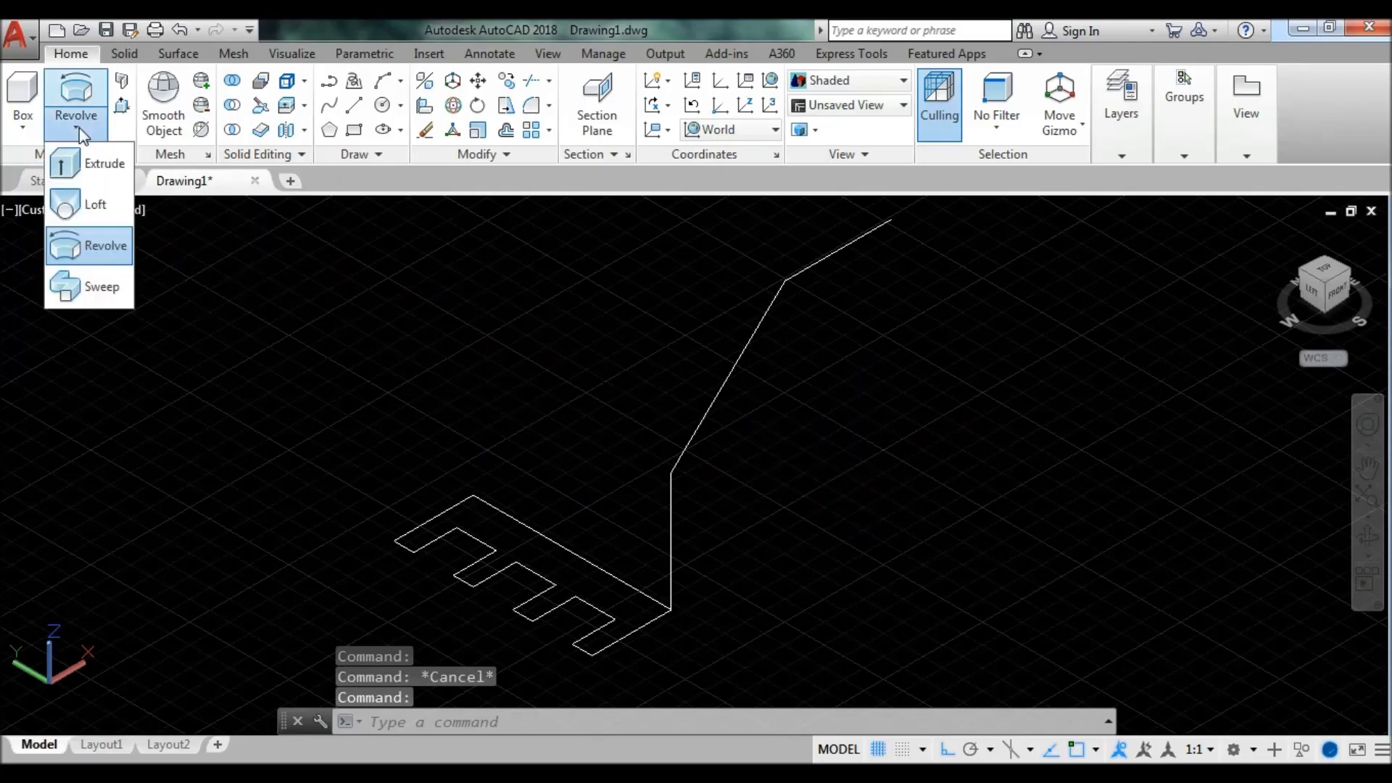
Step: Sweep the comb-shaped outline along the bent path, then orbit to inspect the ribbed solid
left_click(97, 290)
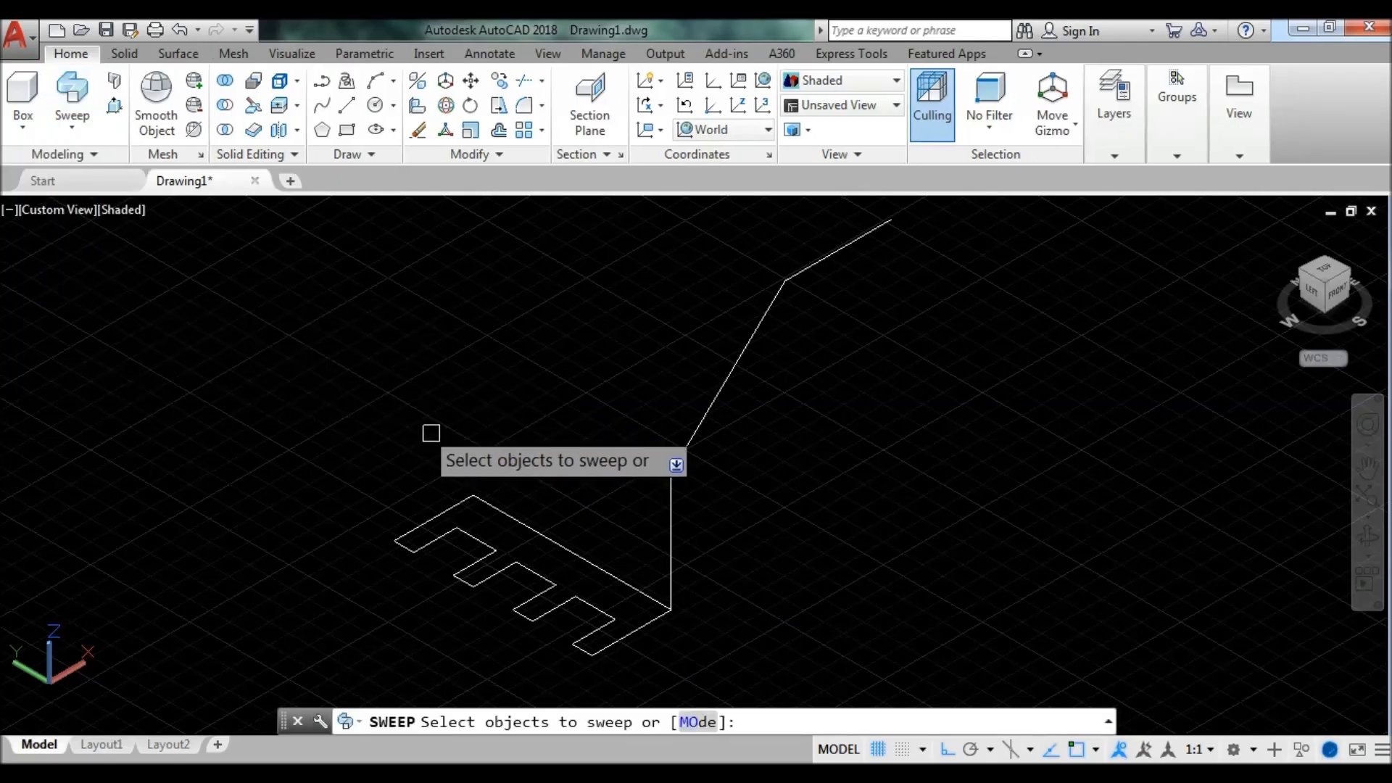
left_click(498, 507)
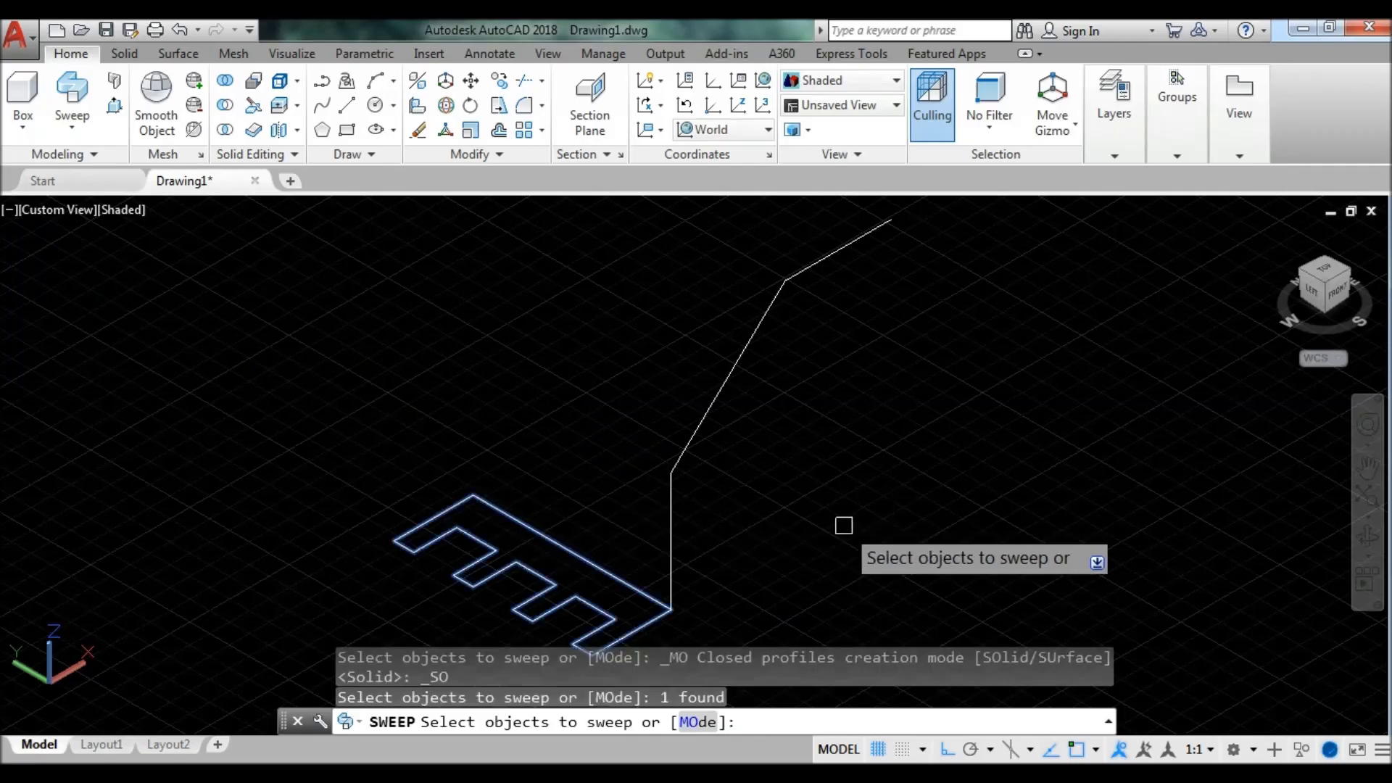
key("Return")
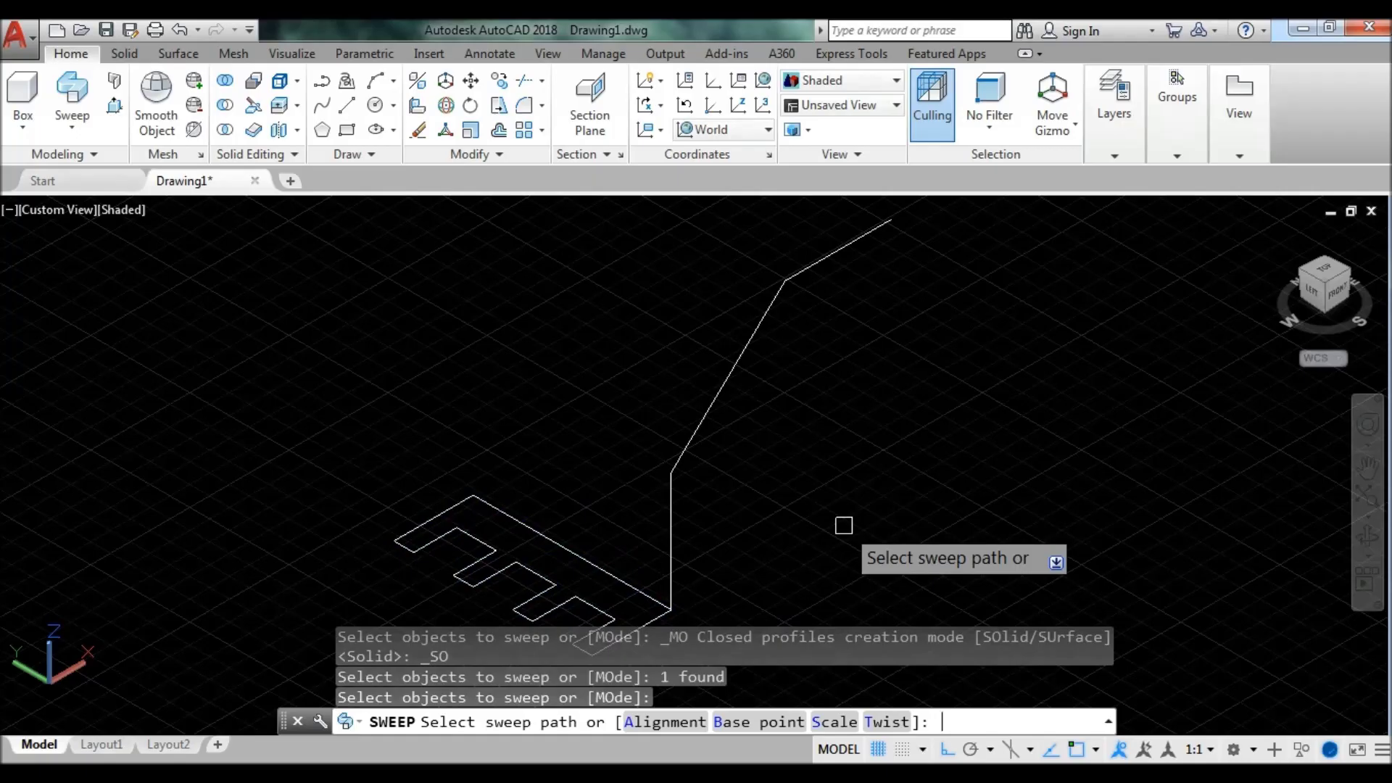
left_click(692, 439)
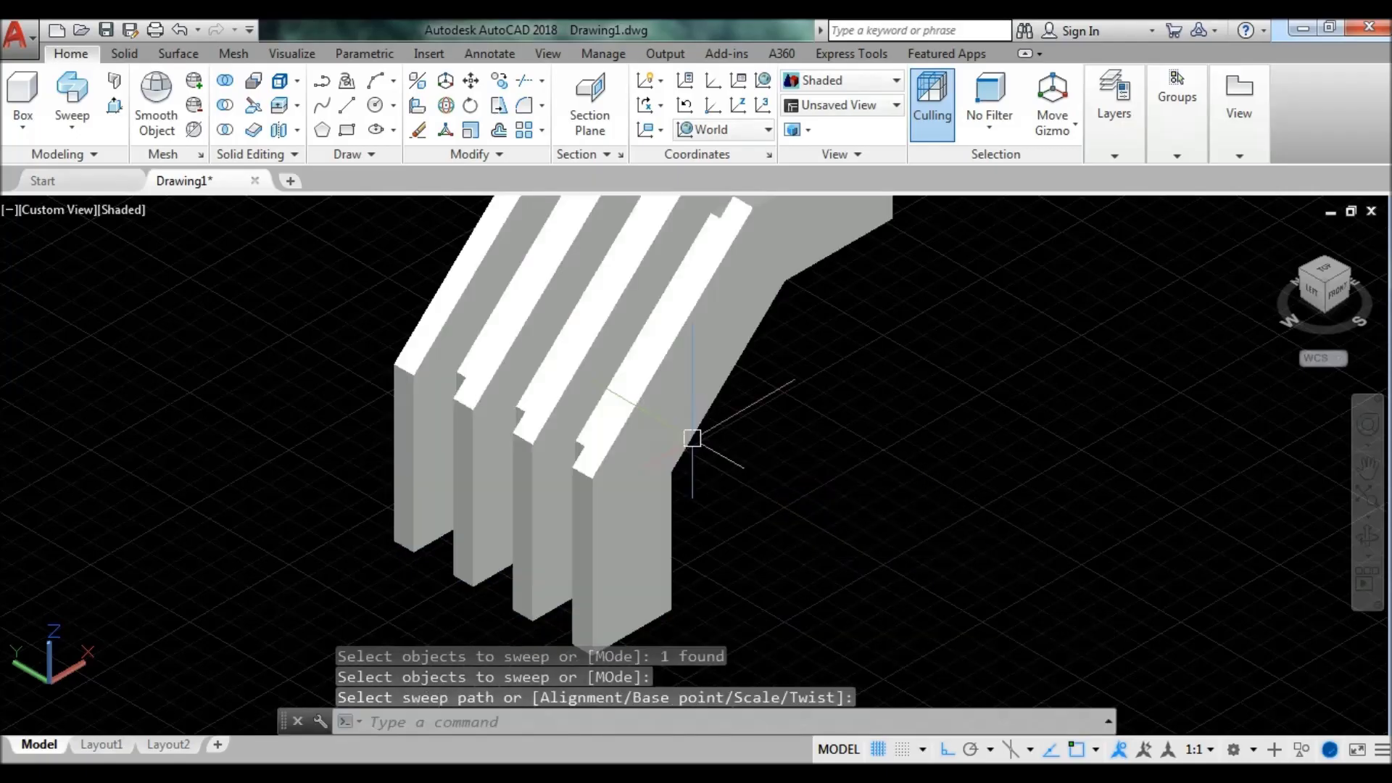
scroll(741, 445, "down", 3)
middle_click_drag(762, 425, 737, 485, "shift")
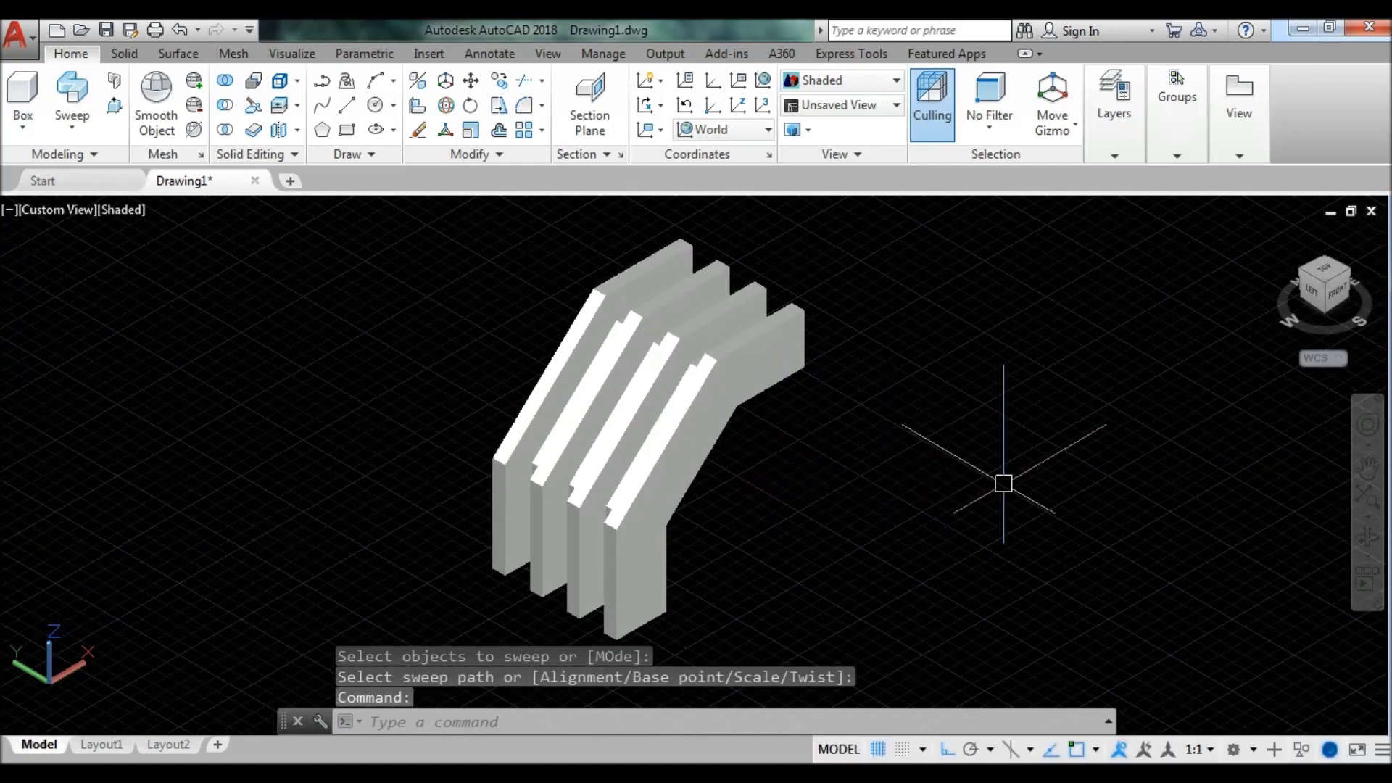
left_click(1367, 533)
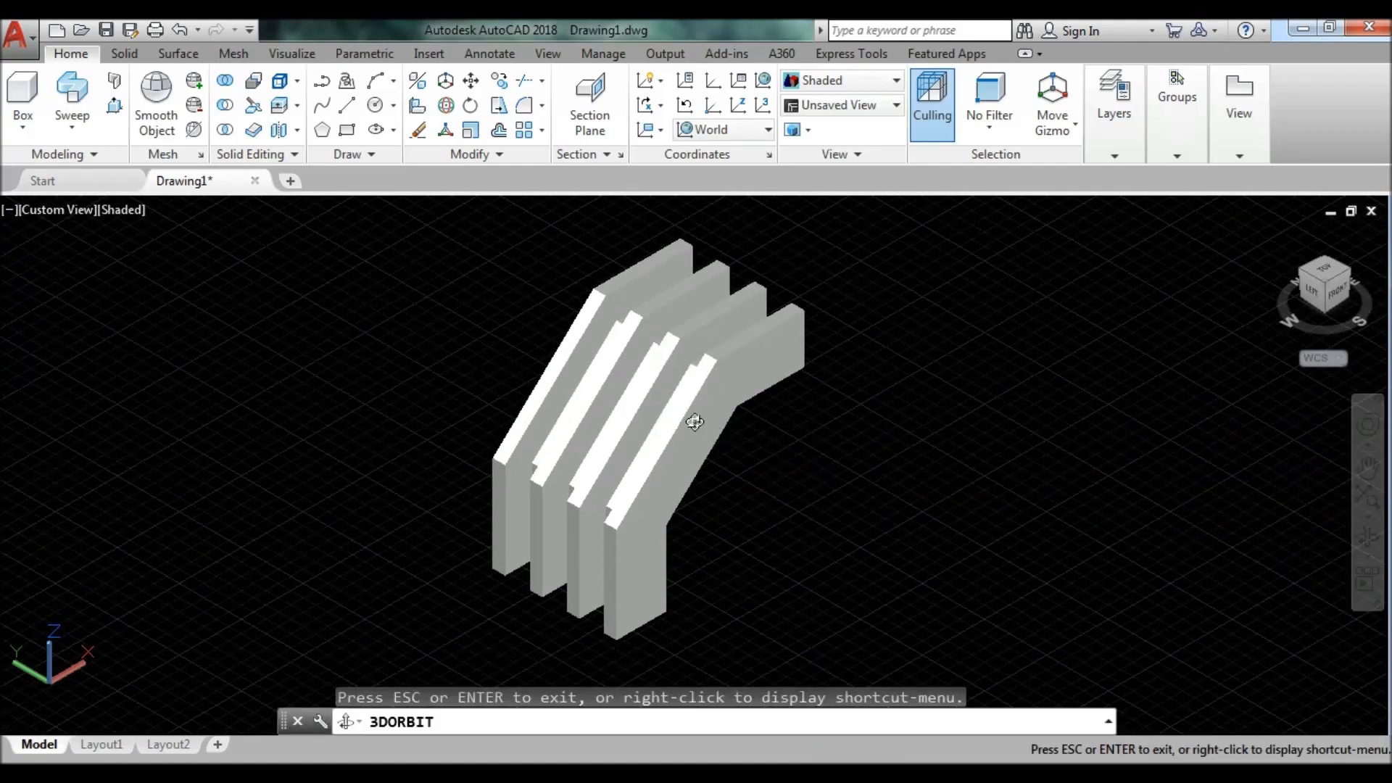
mouse_move(694, 422)
left_mouse_down()
mouse_move(878, 414)
mouse_move(689, 325)
mouse_move(674, 435)
mouse_move(690, 429)
mouse_move(675, 428)
left_mouse_up()
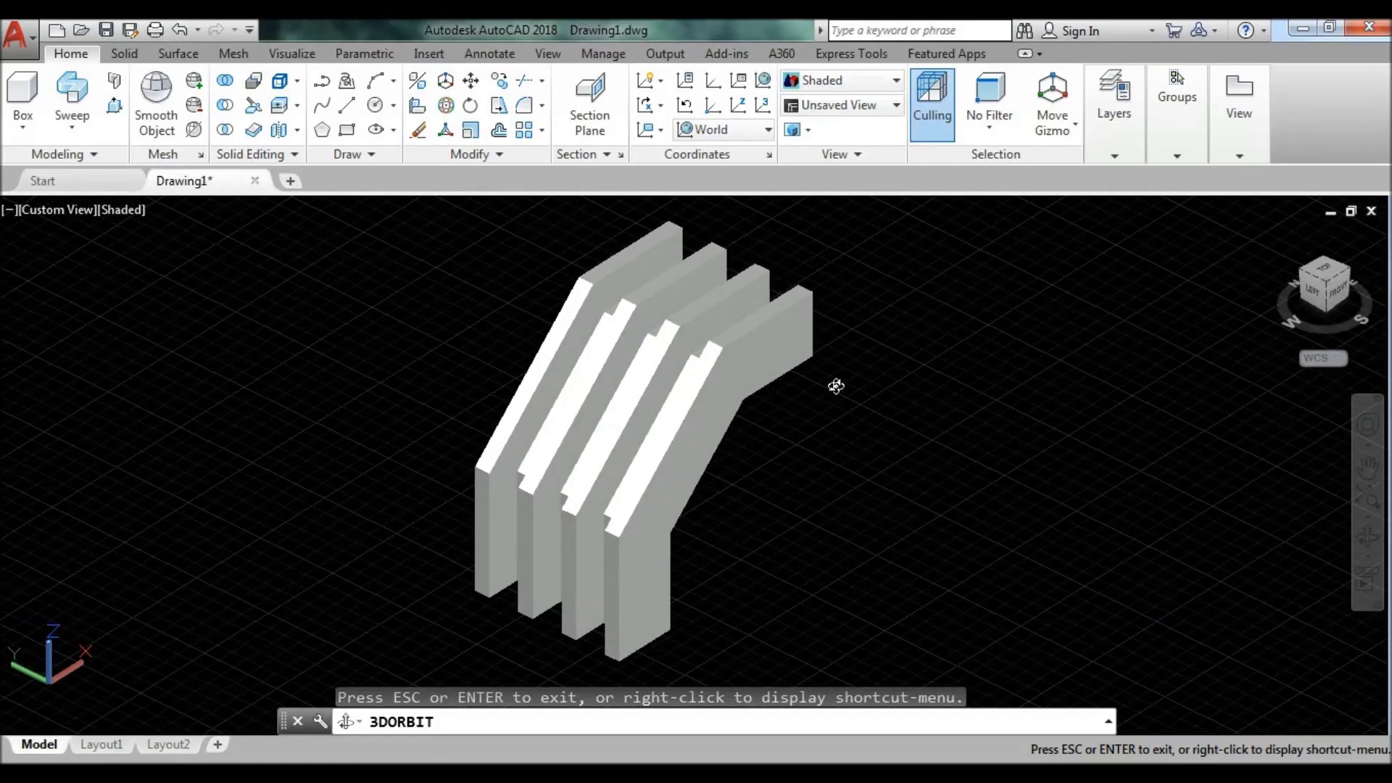
key("Escape")
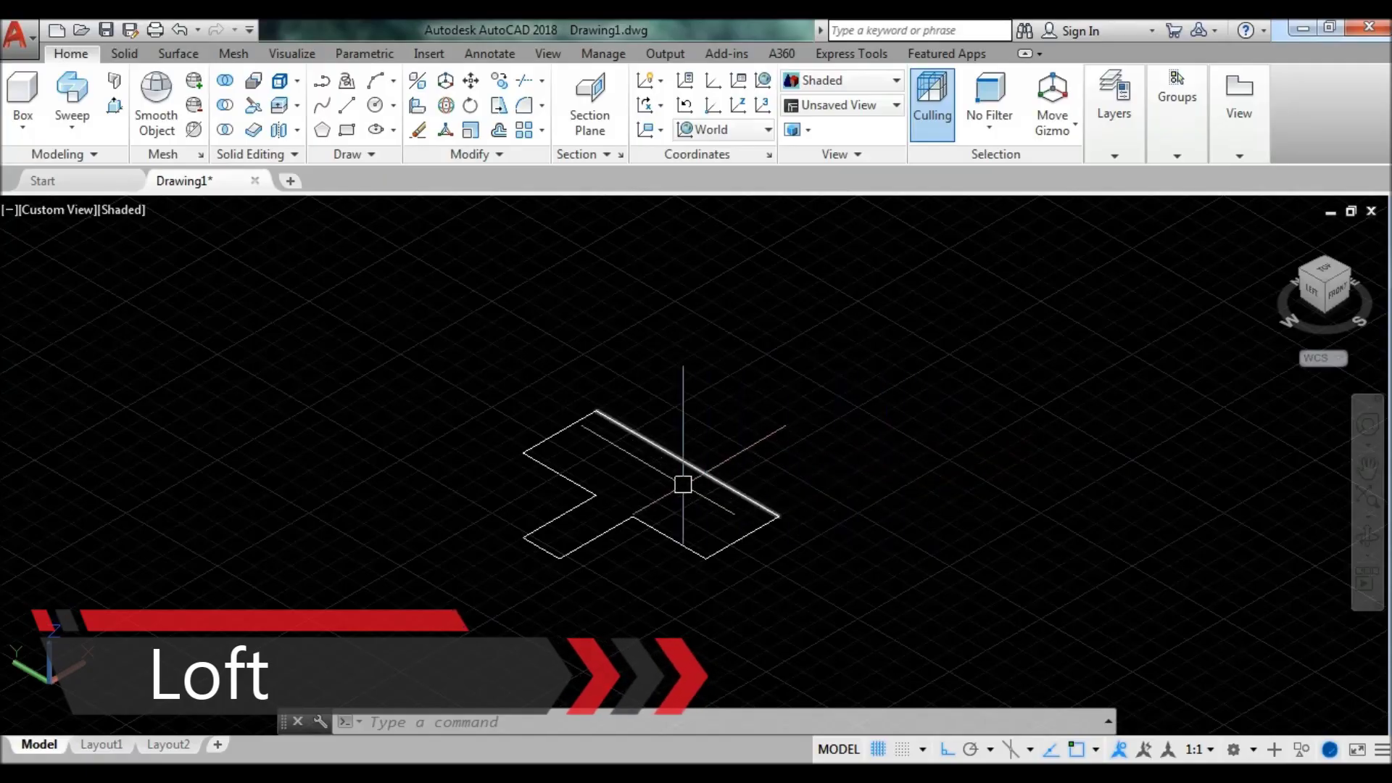
scroll(682, 481, "up", 2)
type("c")
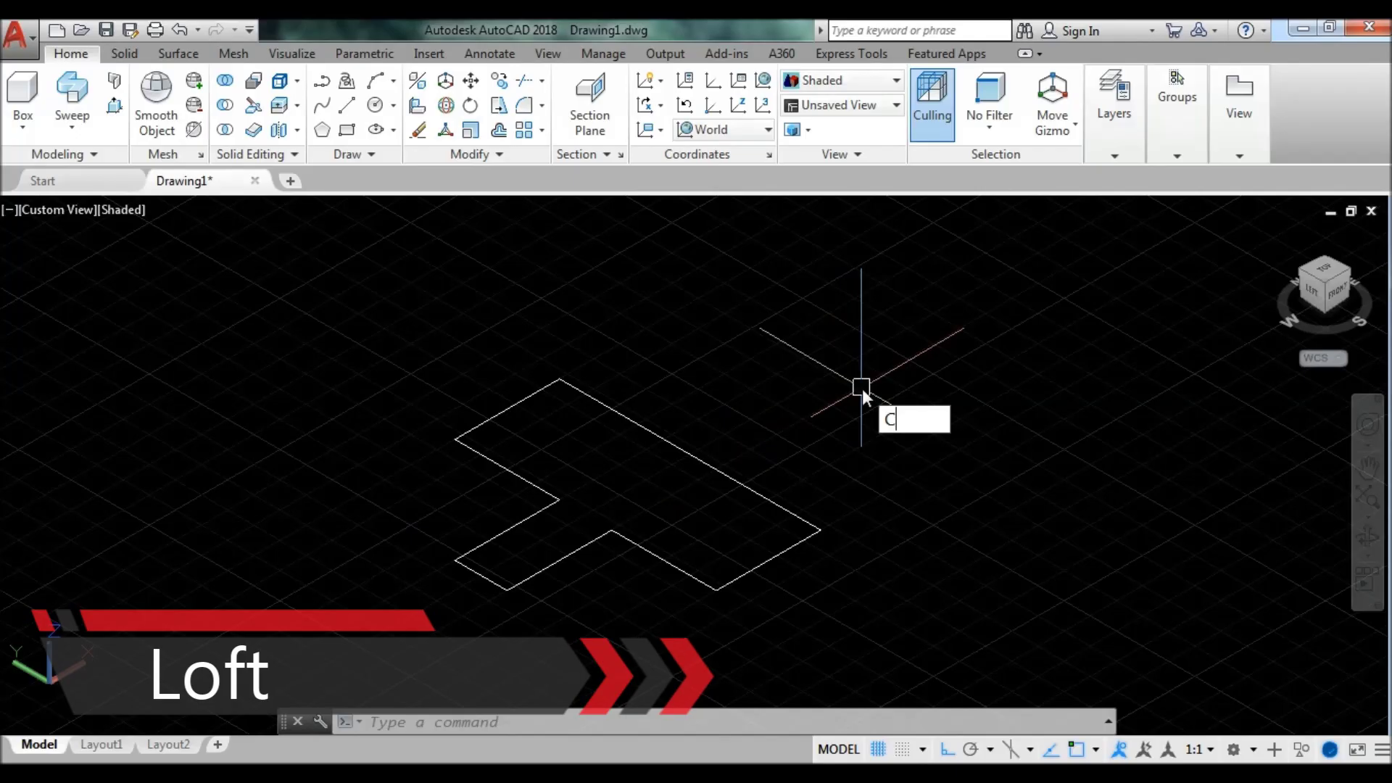
Step: Draw a circle centred inside the T-shaped profile
key("Return")
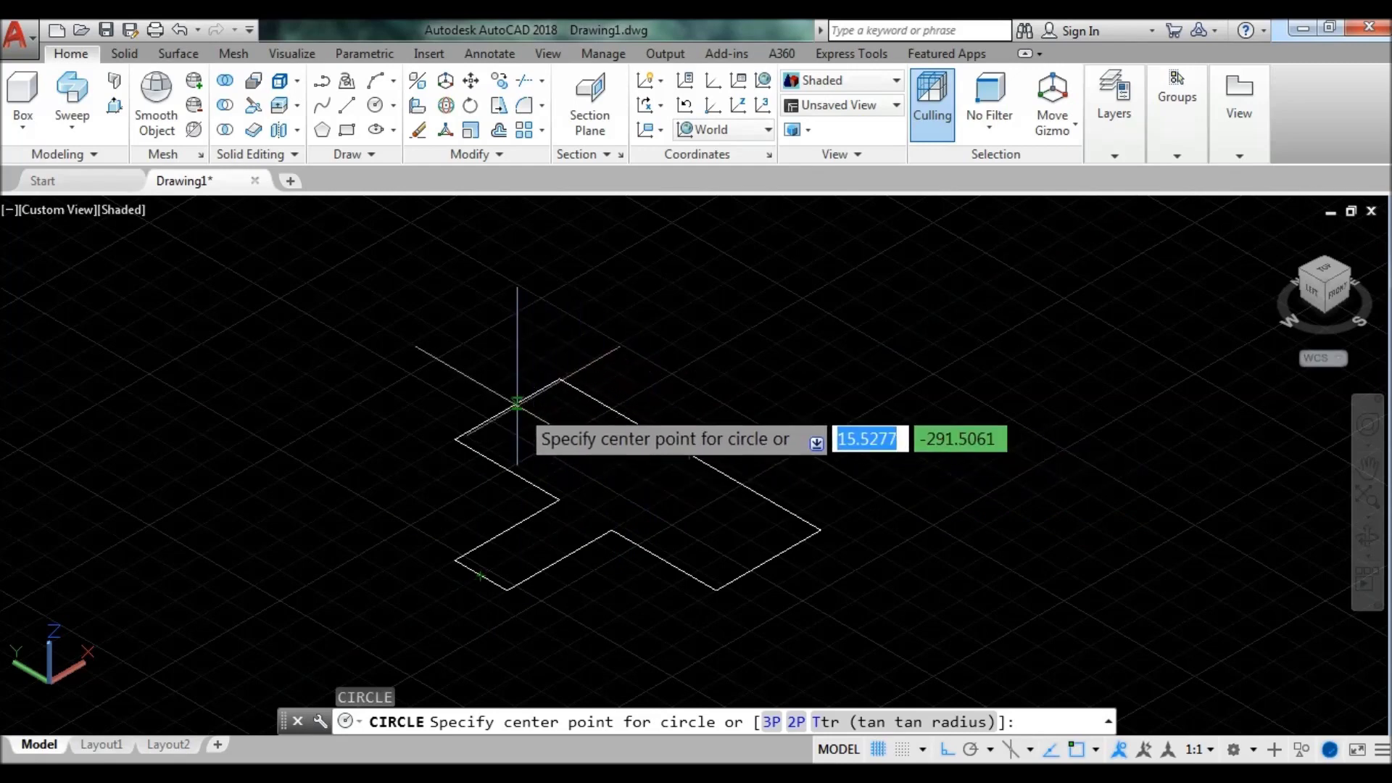
left_click(638, 488)
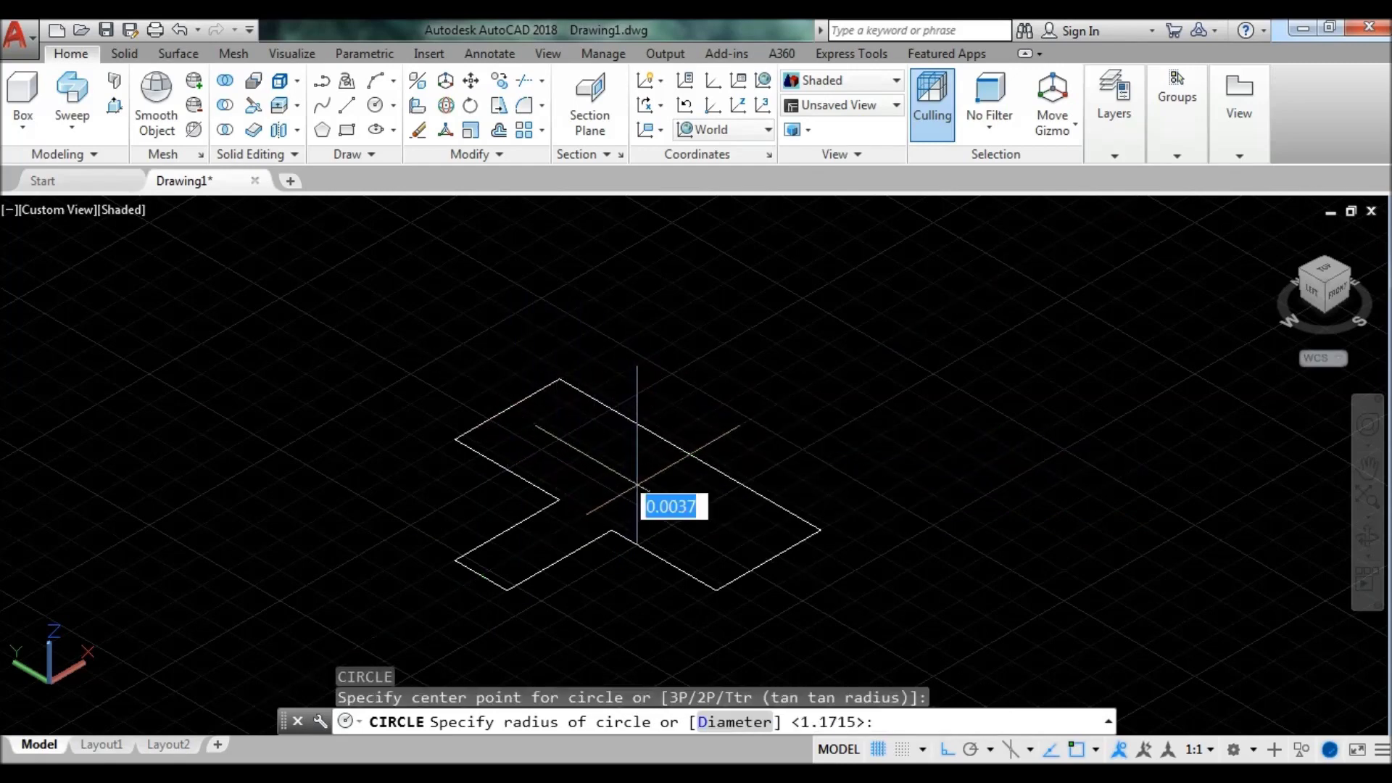
left_click(690, 466)
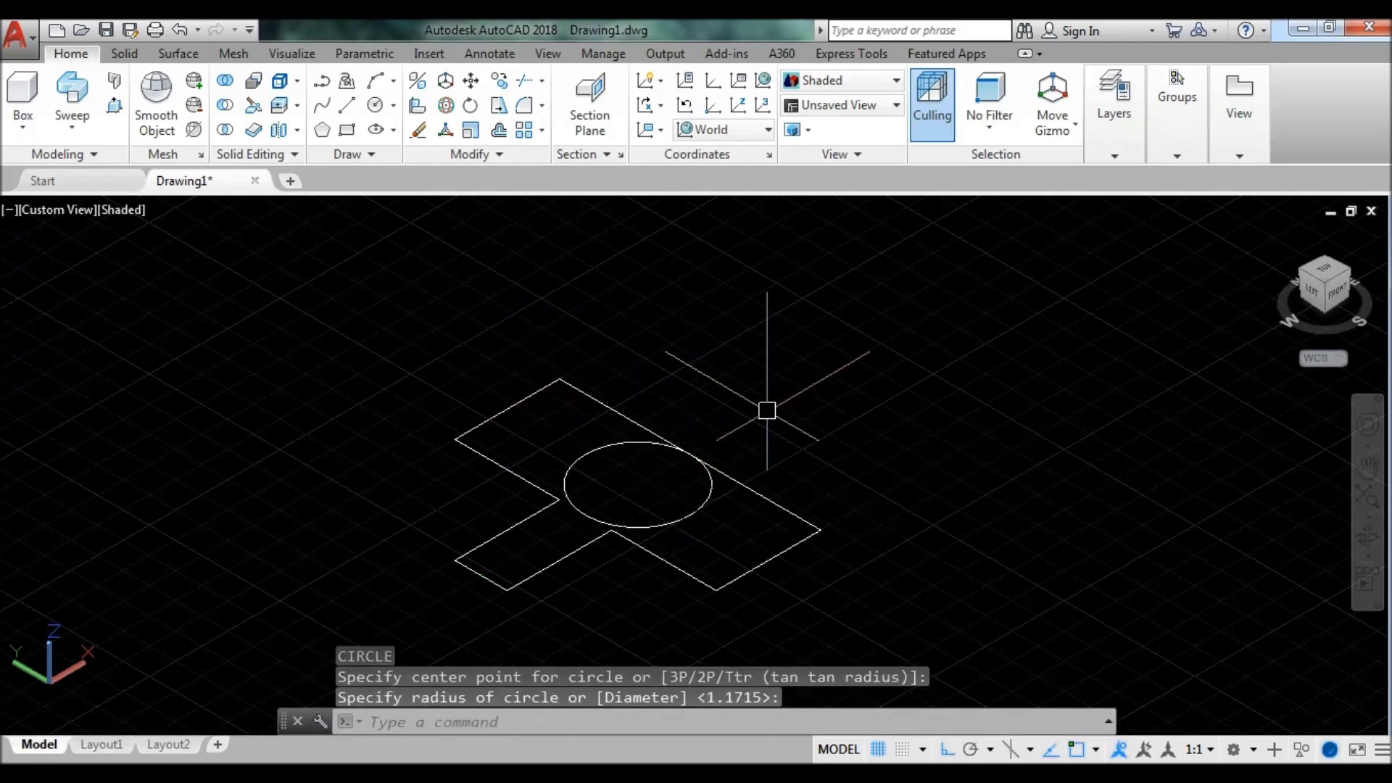
Step: Move the new circle 3.5 units straight up with Ortho on
left_click(707, 489)
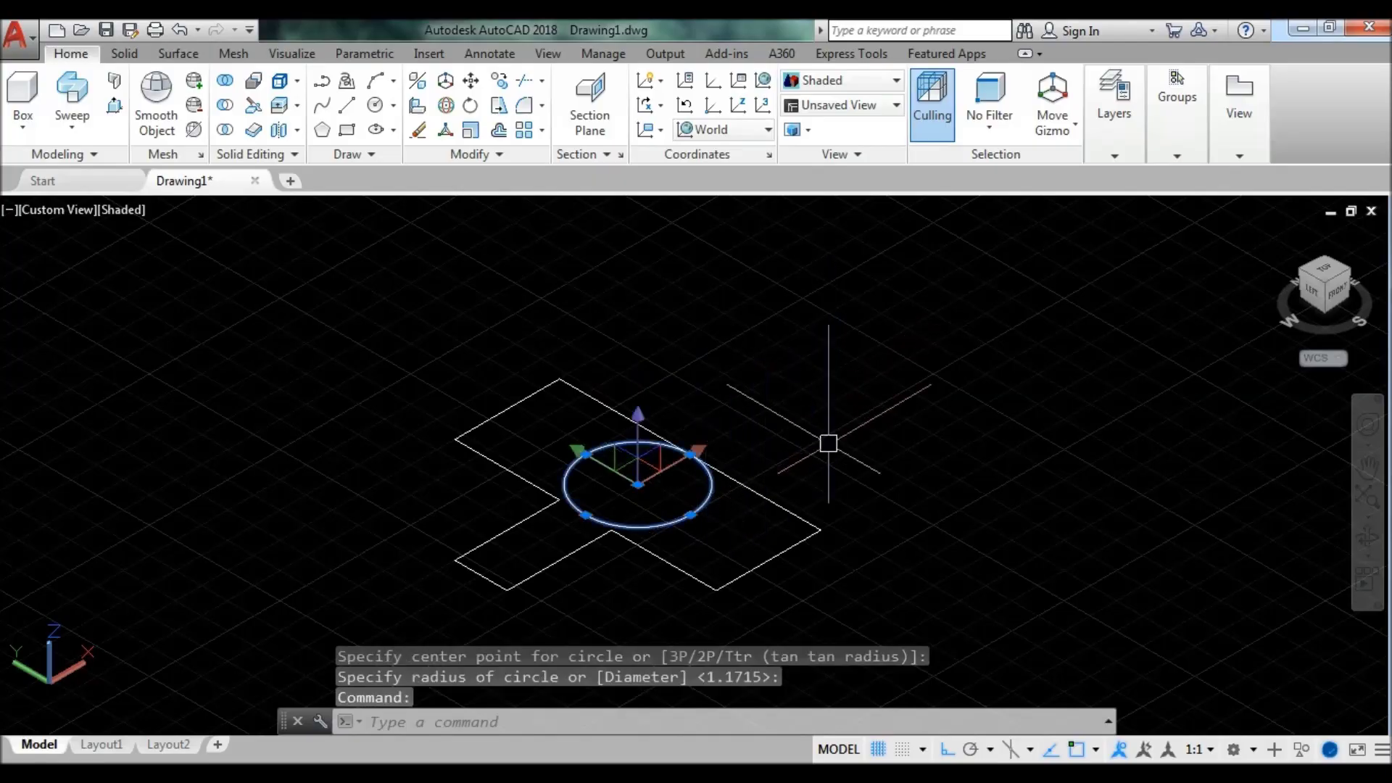
type("M")
key("Return")
type("M")
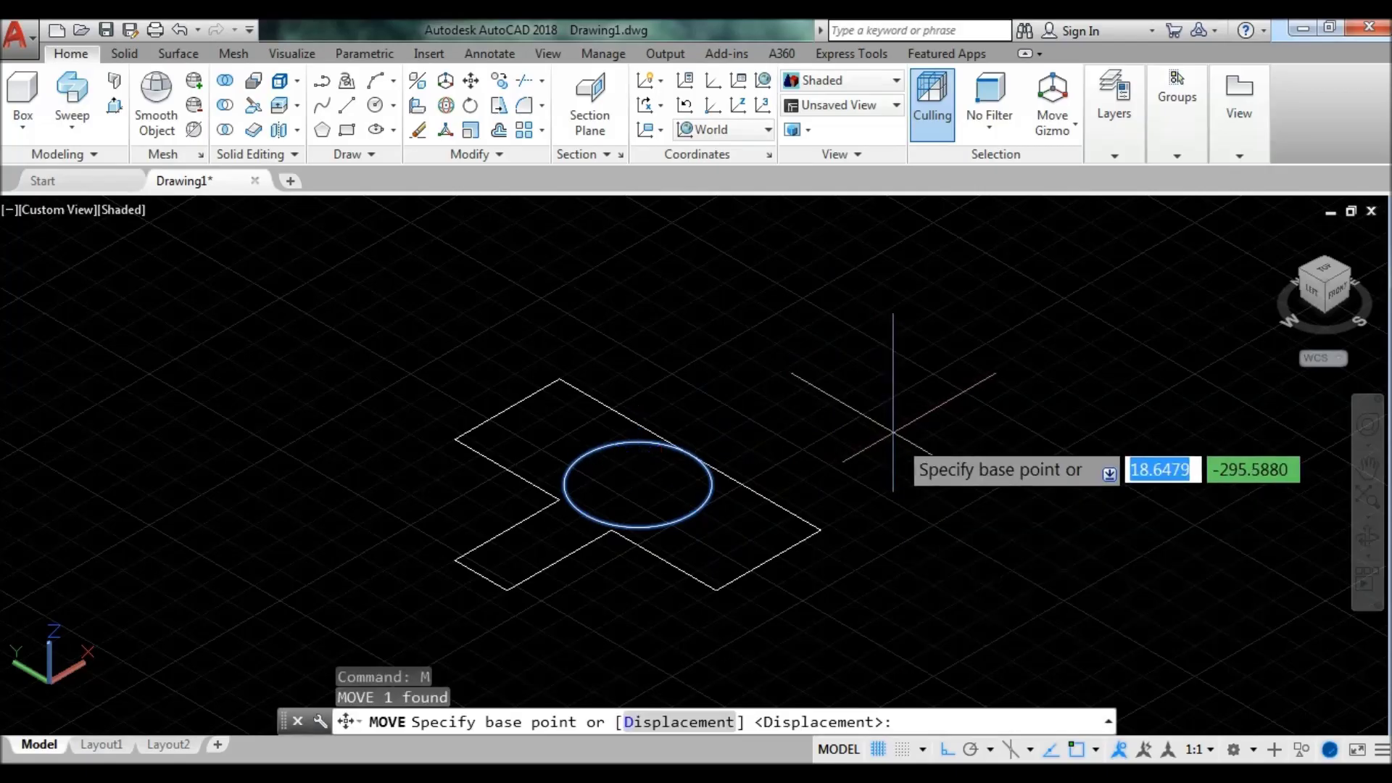
left_click(934, 526)
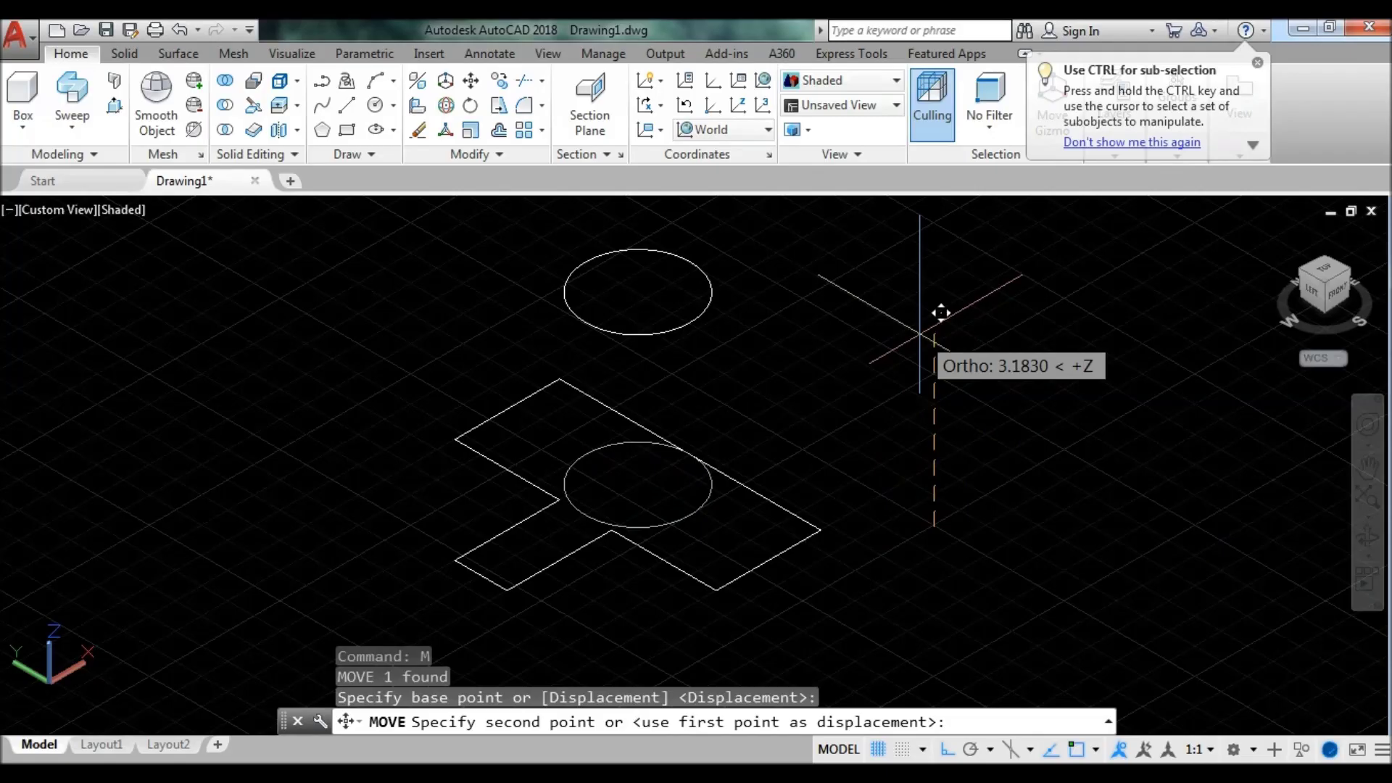
type("3.5")
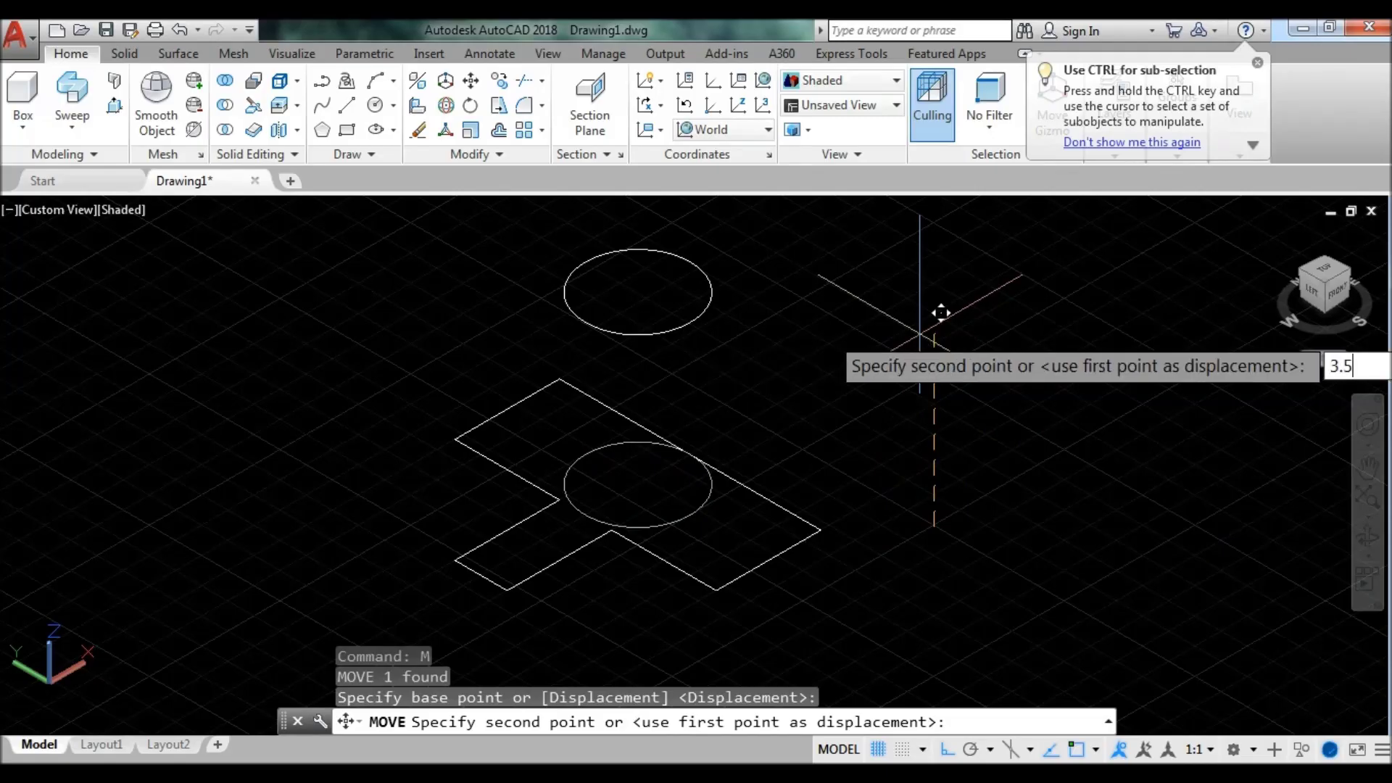
key("Return")
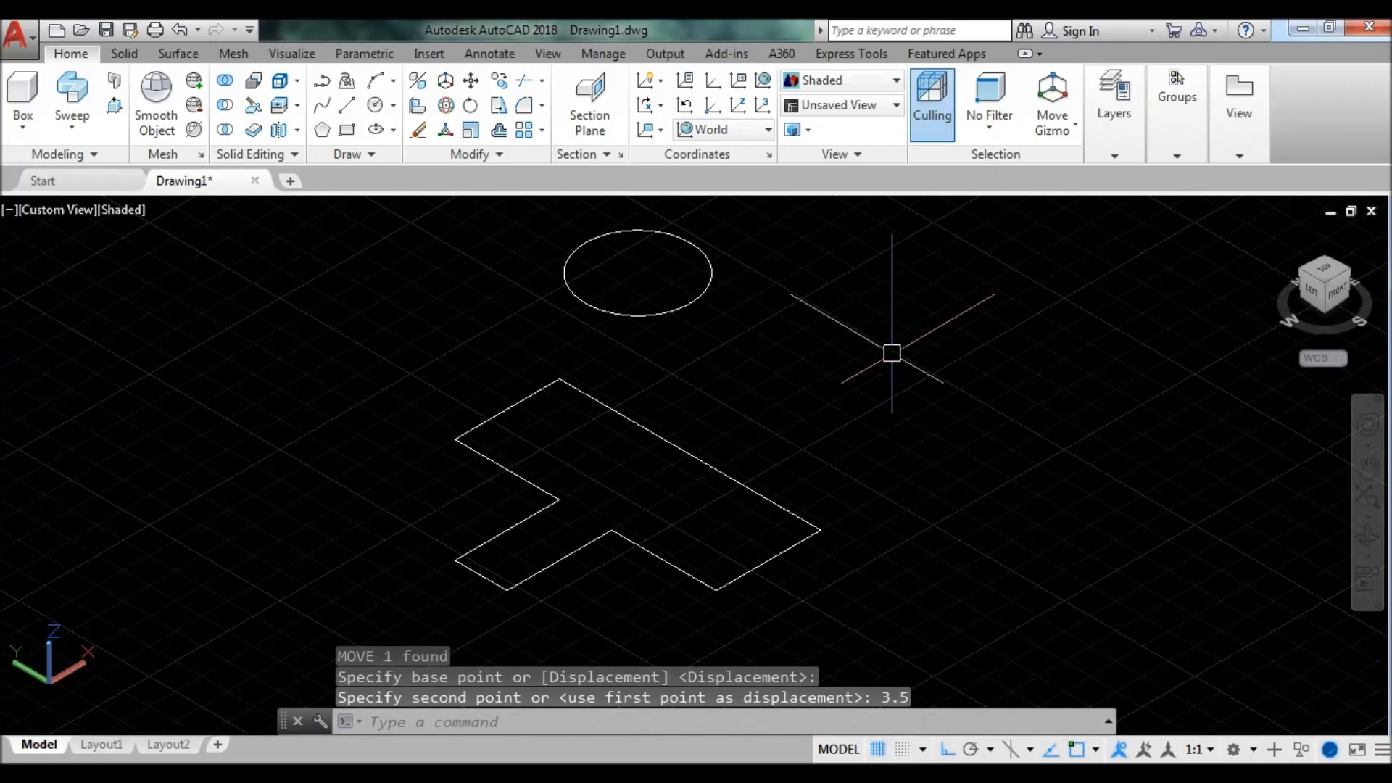
type("j")
Step: Join the T outline's eight lines into one polyline using a crossing-window selection
key("Return")
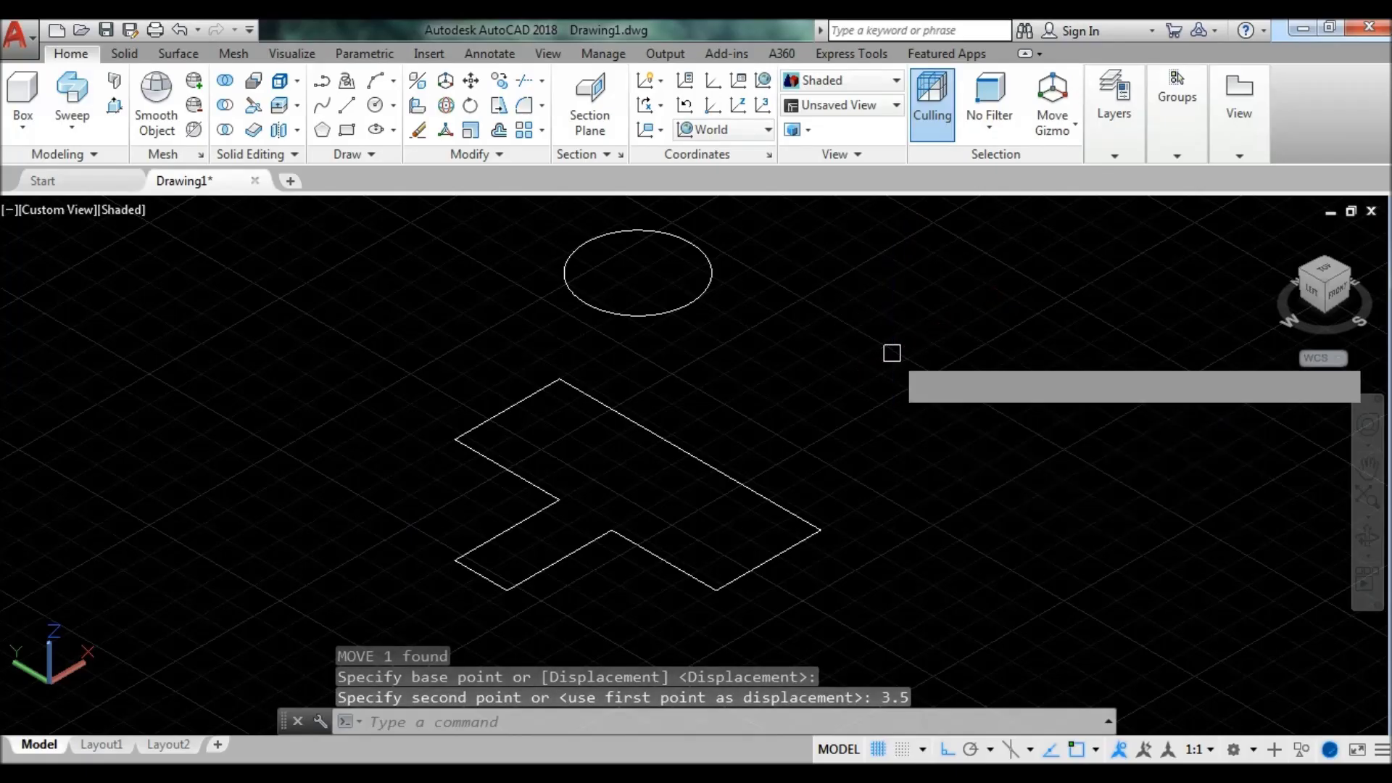
left_click(835, 601)
type("JOIN")
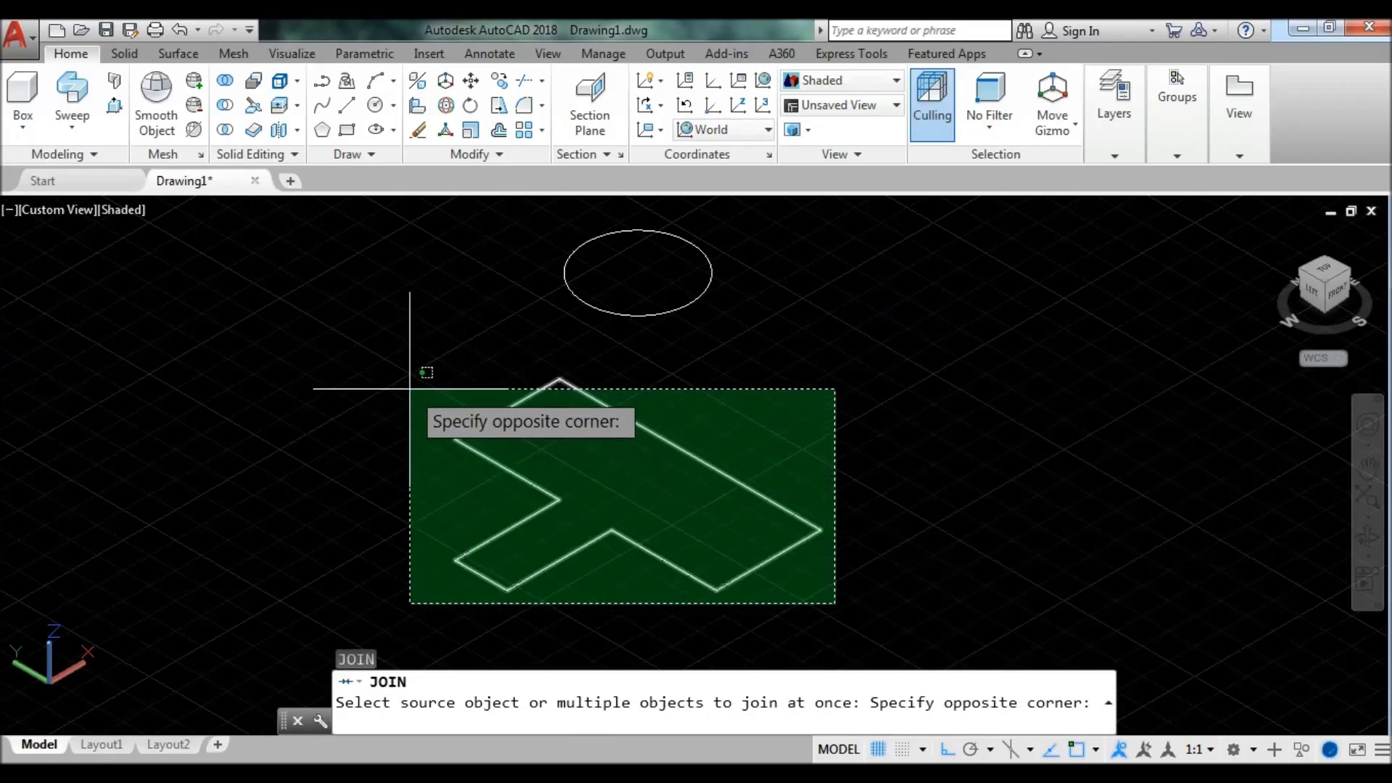
left_click(410, 390)
key("Return")
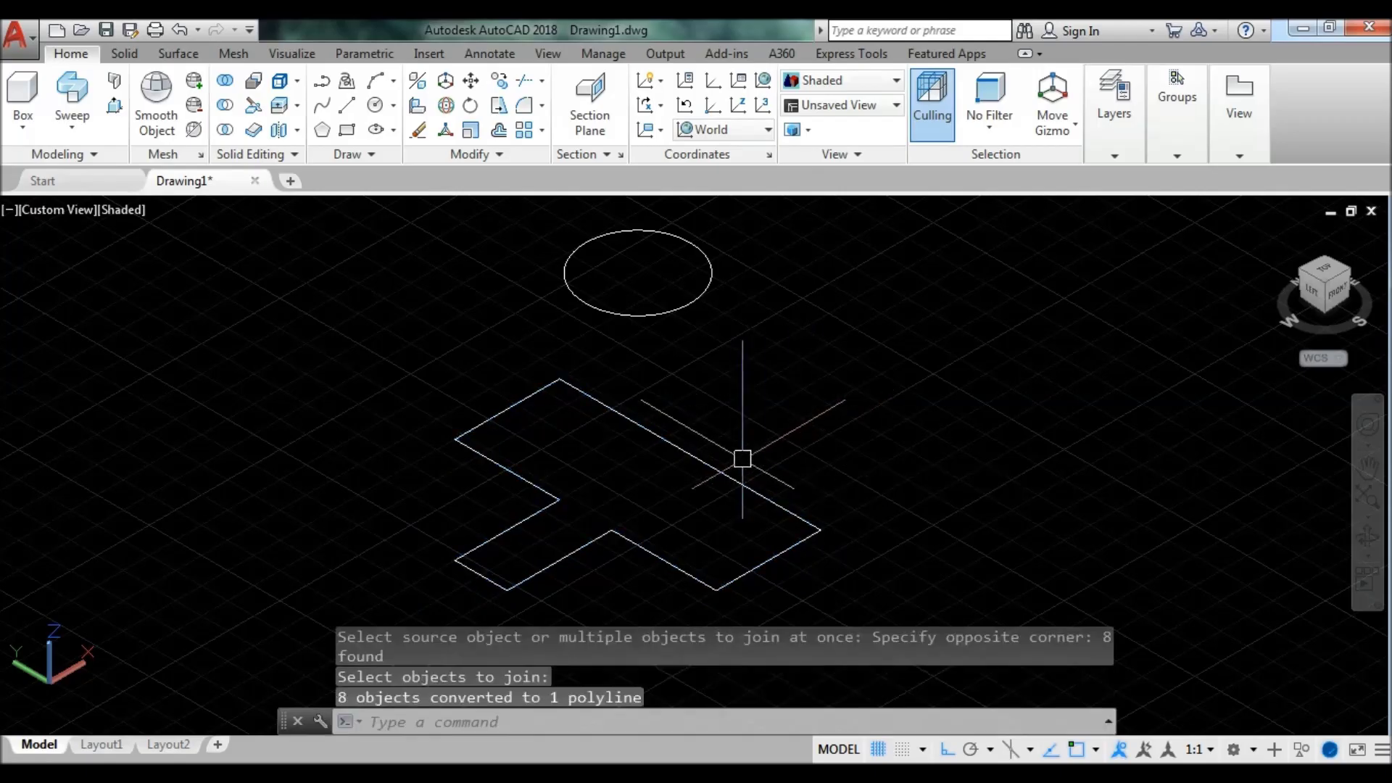
left_click(723, 469)
key("Escape")
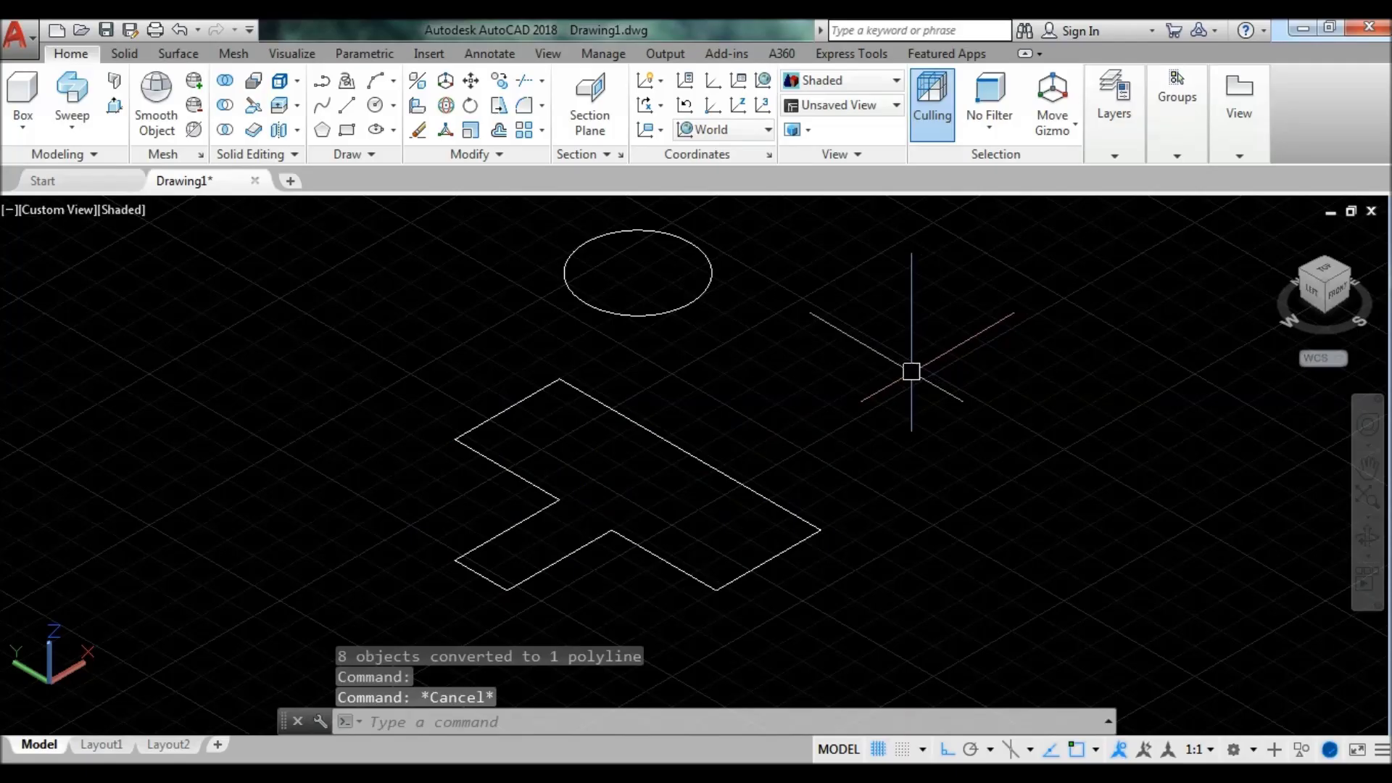
left_click(72, 129)
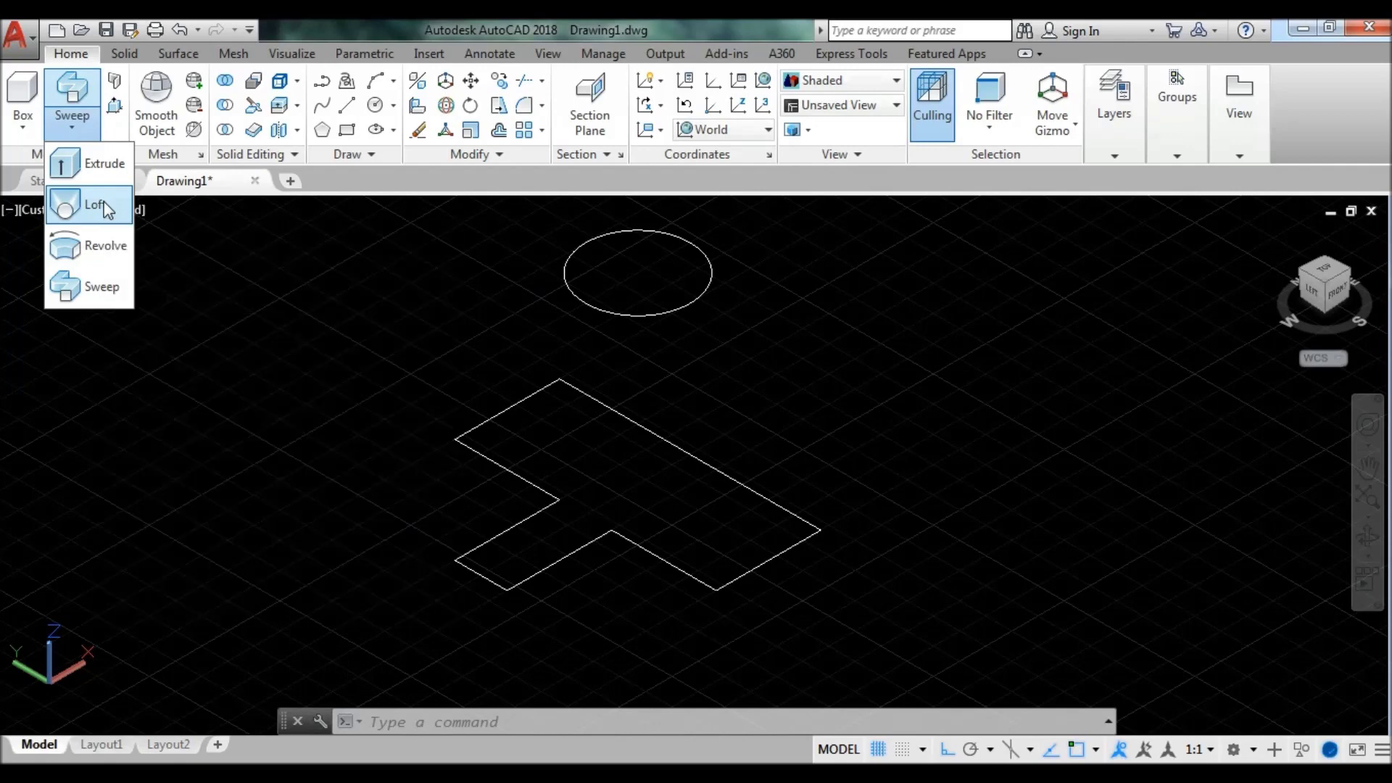
Step: Loft from the T polyline to the raised circle with Cross sections only
left_click(103, 201)
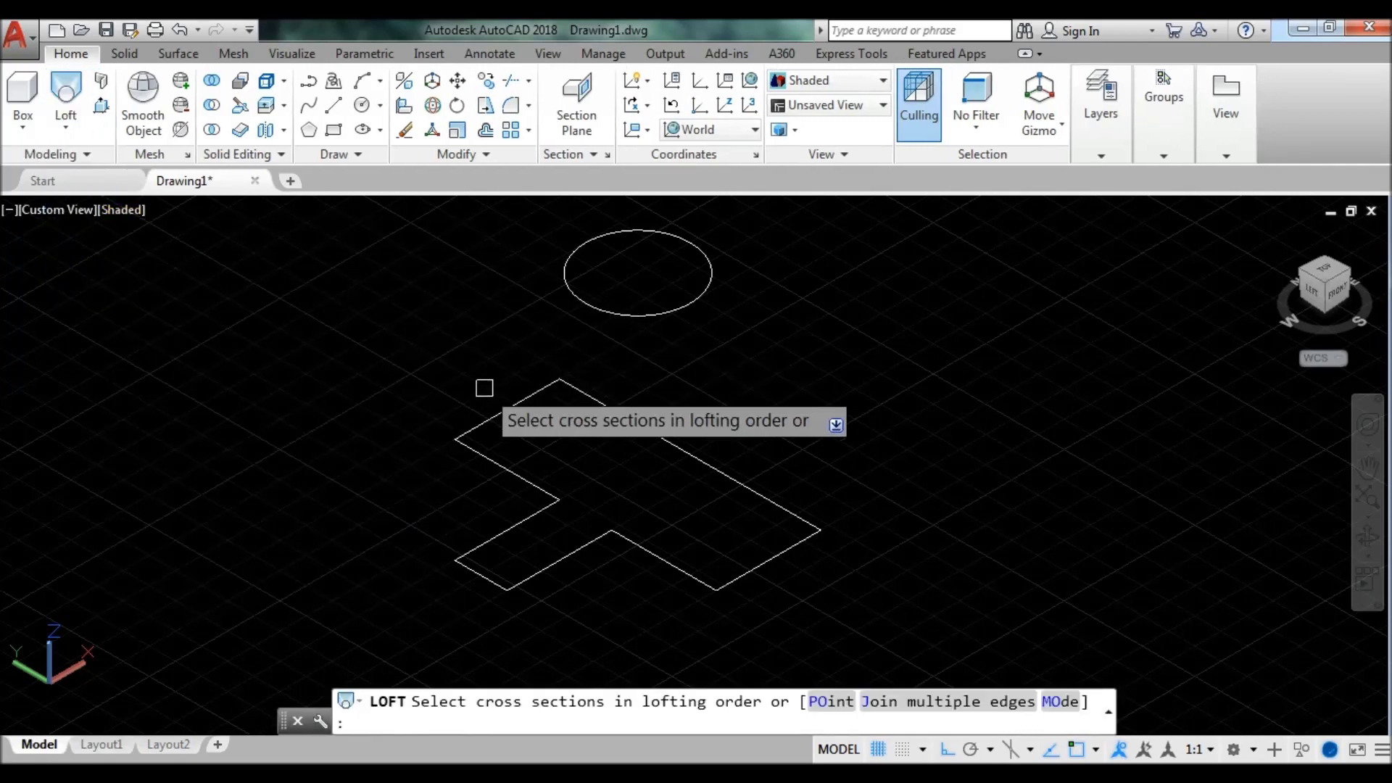
left_click(495, 411)
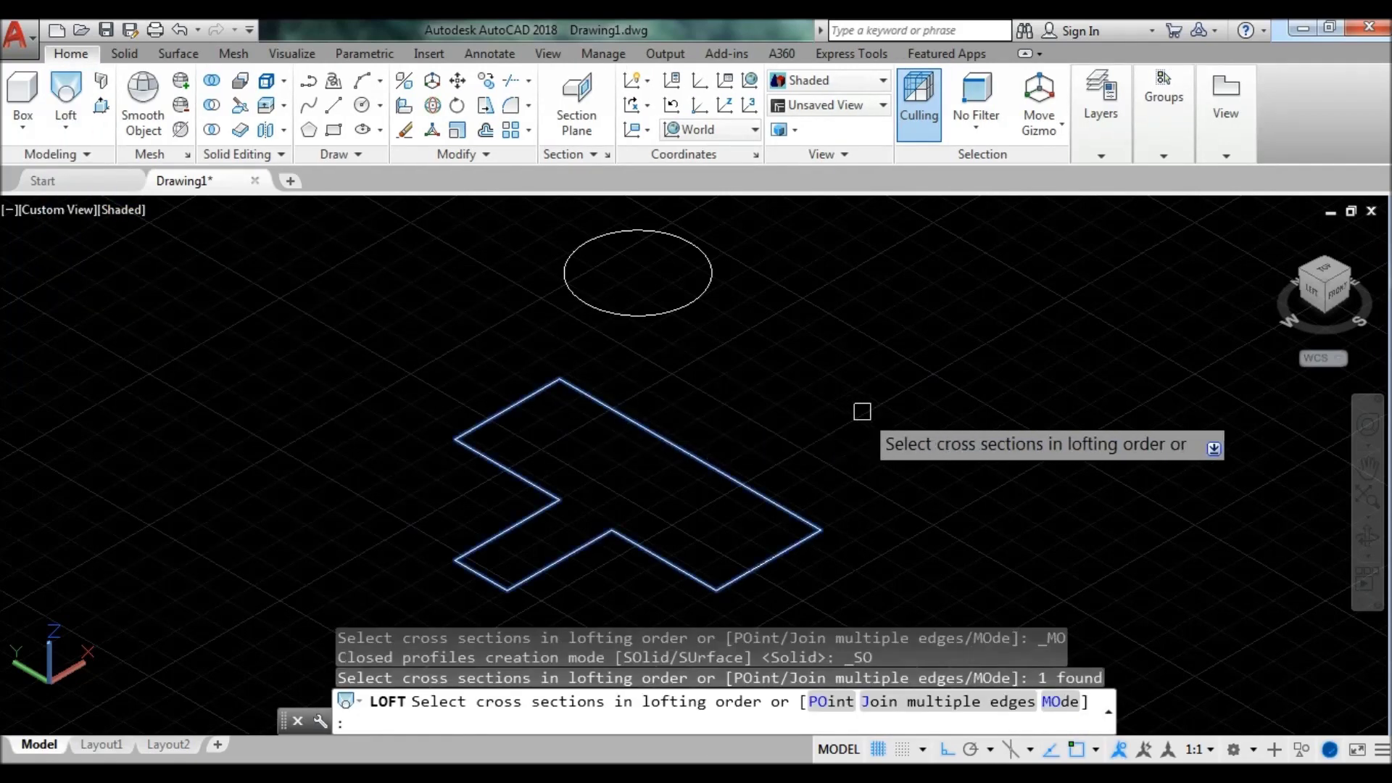
left_click(673, 319)
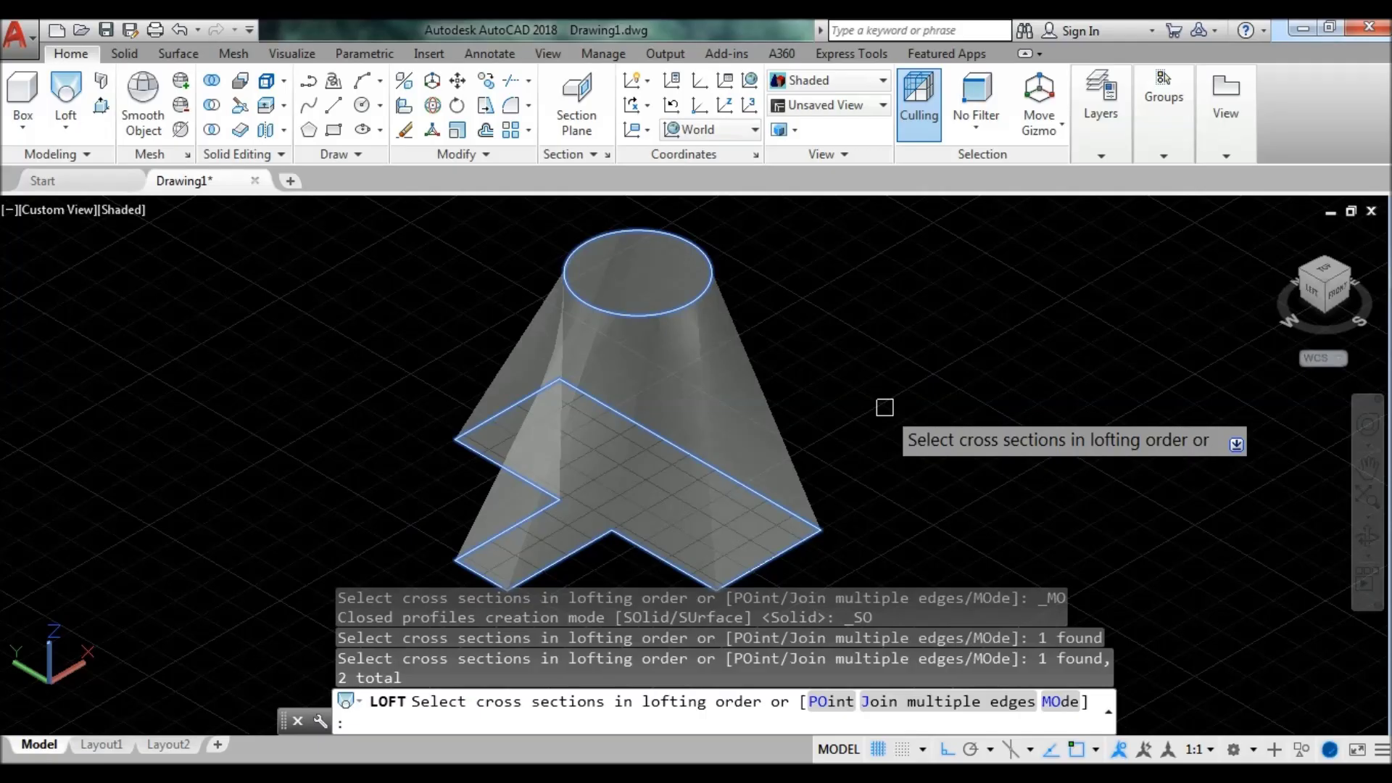
key("Return")
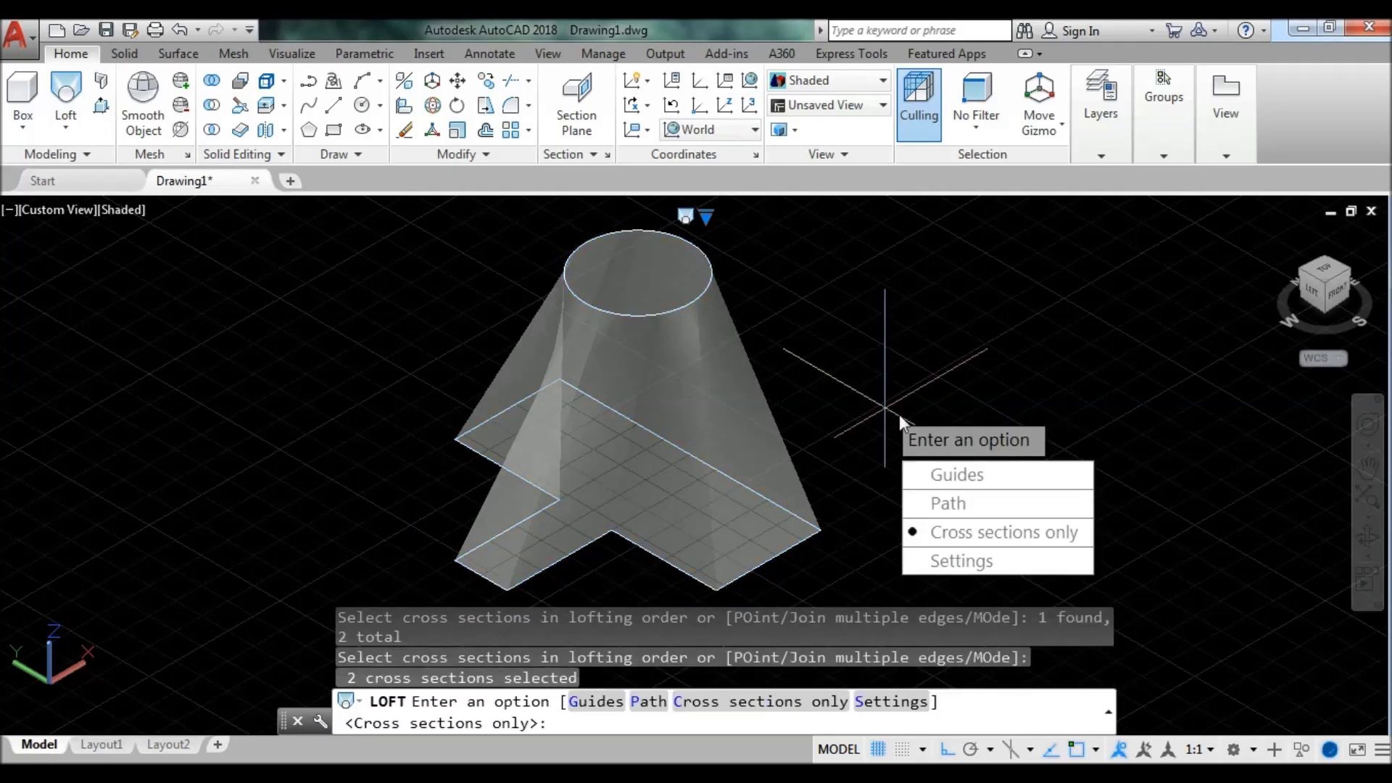
left_click(993, 533)
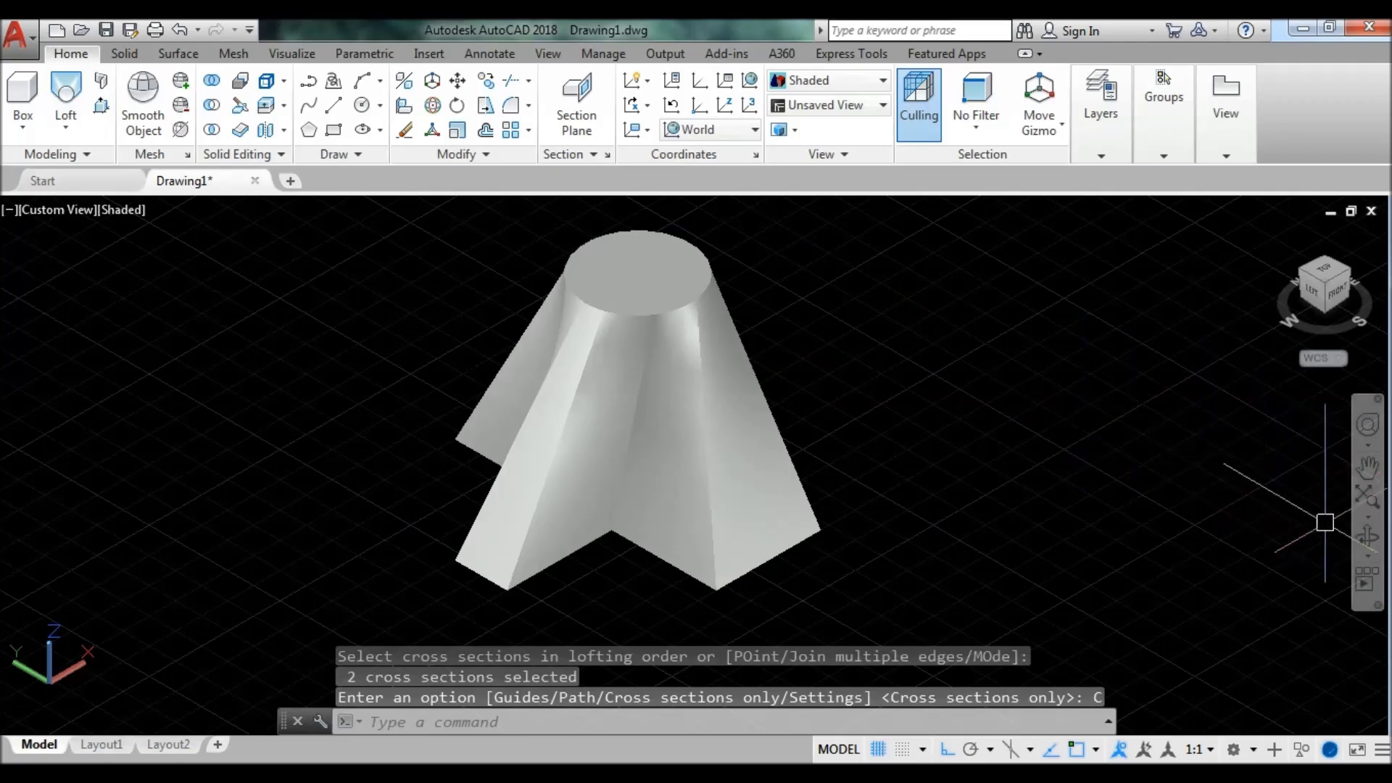
left_click(1368, 541)
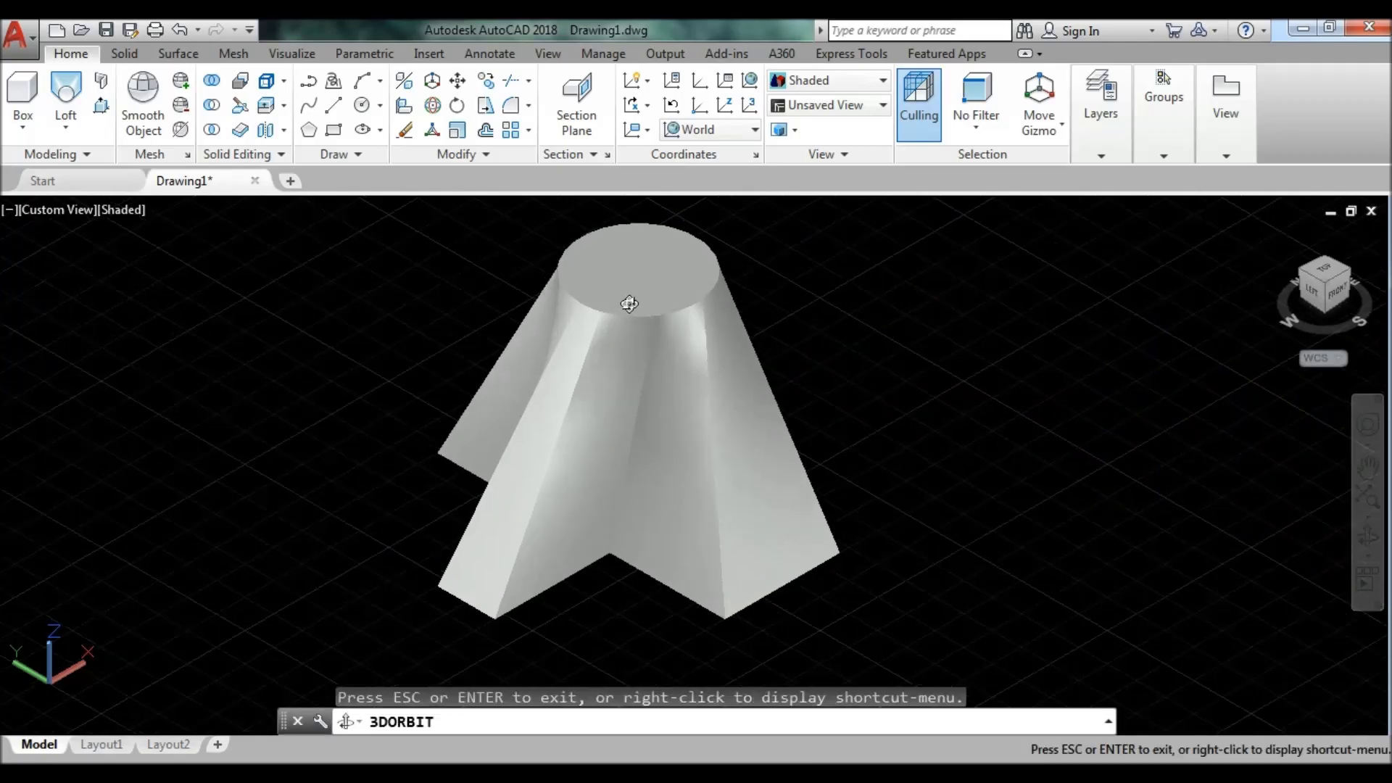
mouse_move(627, 304)
left_mouse_down()
mouse_move(773, 405)
mouse_move(911, 402)
mouse_move(746, 435)
mouse_move(520, 405)
mouse_move(488, 380)
mouse_move(532, 403)
mouse_move(674, 430)
mouse_move(678, 417)
mouse_move(886, 429)
left_mouse_up()
Step: Exit the orbit, clear the notched disc outline selection, and start Presspull
key("Escape")
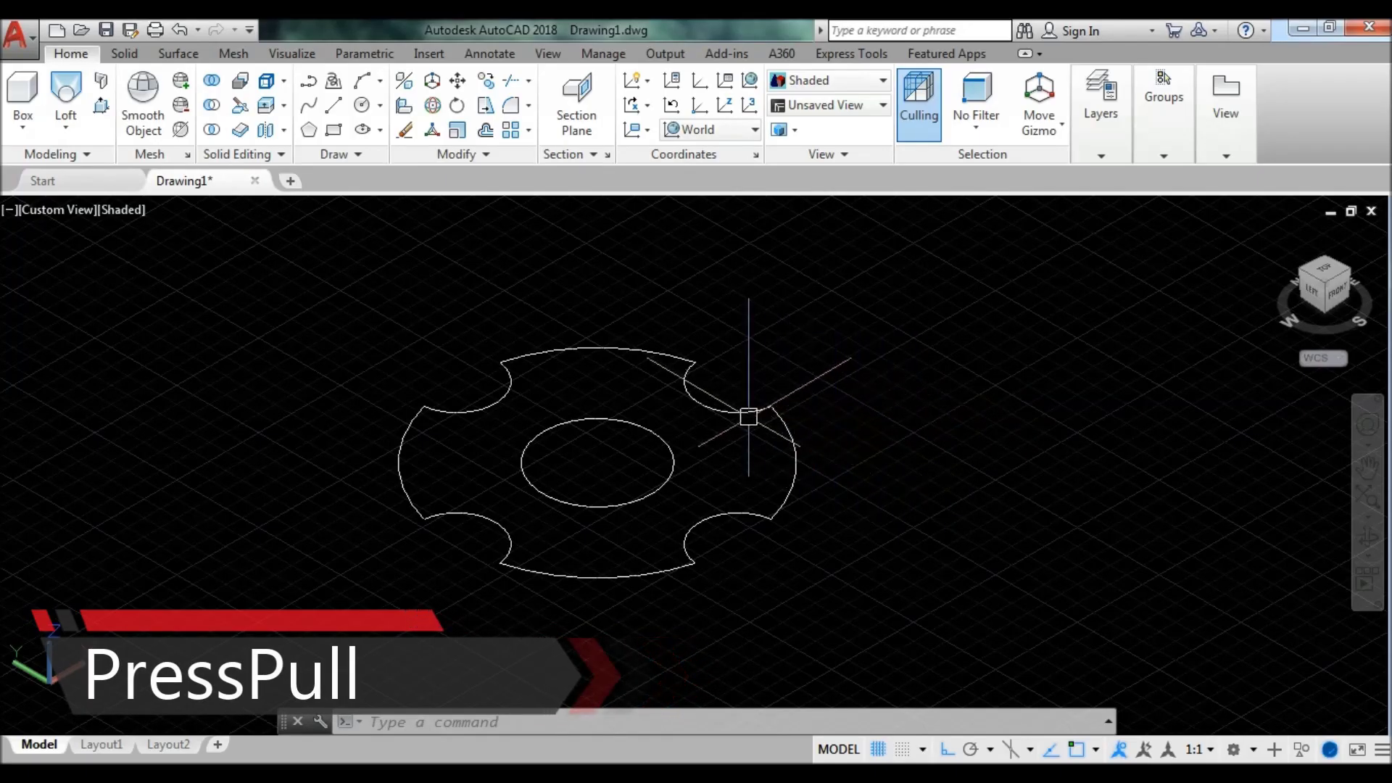
left_click(740, 515)
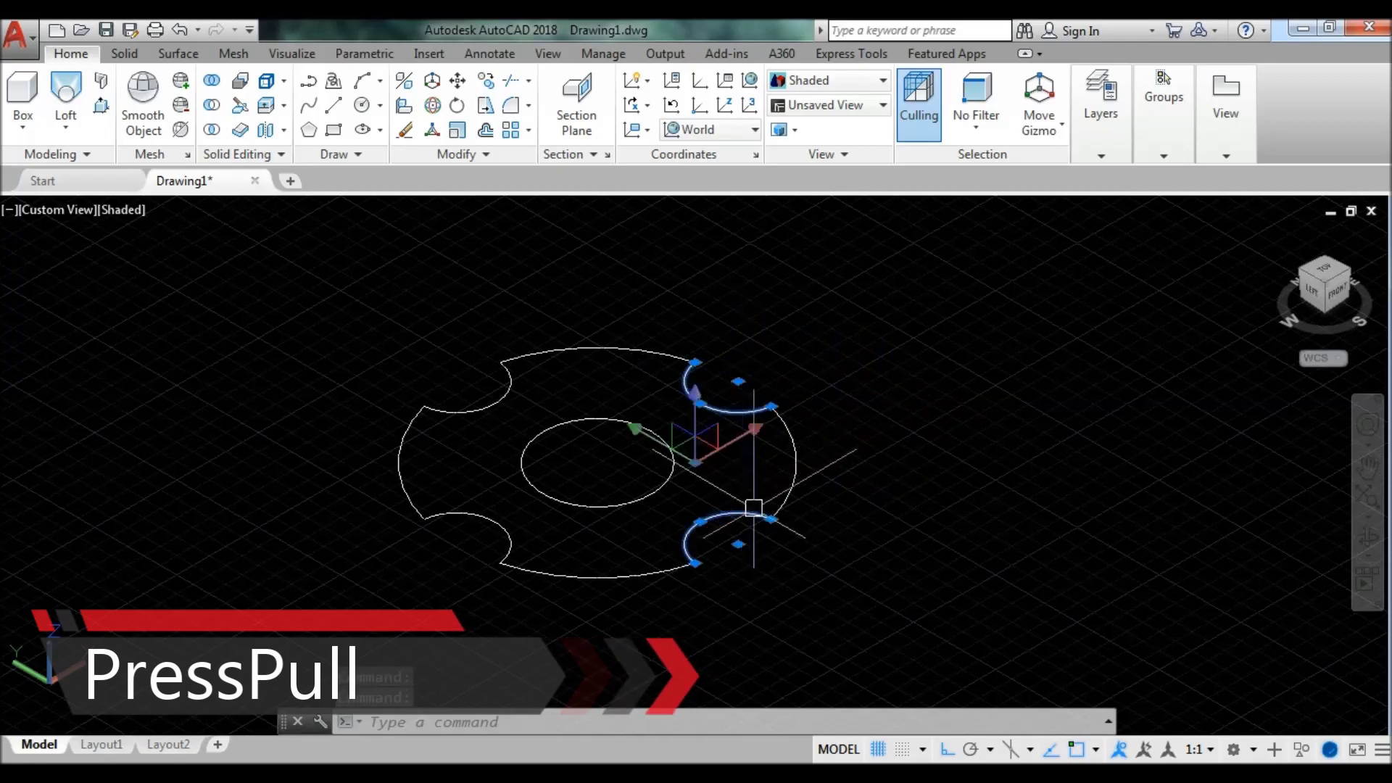
left_click(795, 467)
key("Escape")
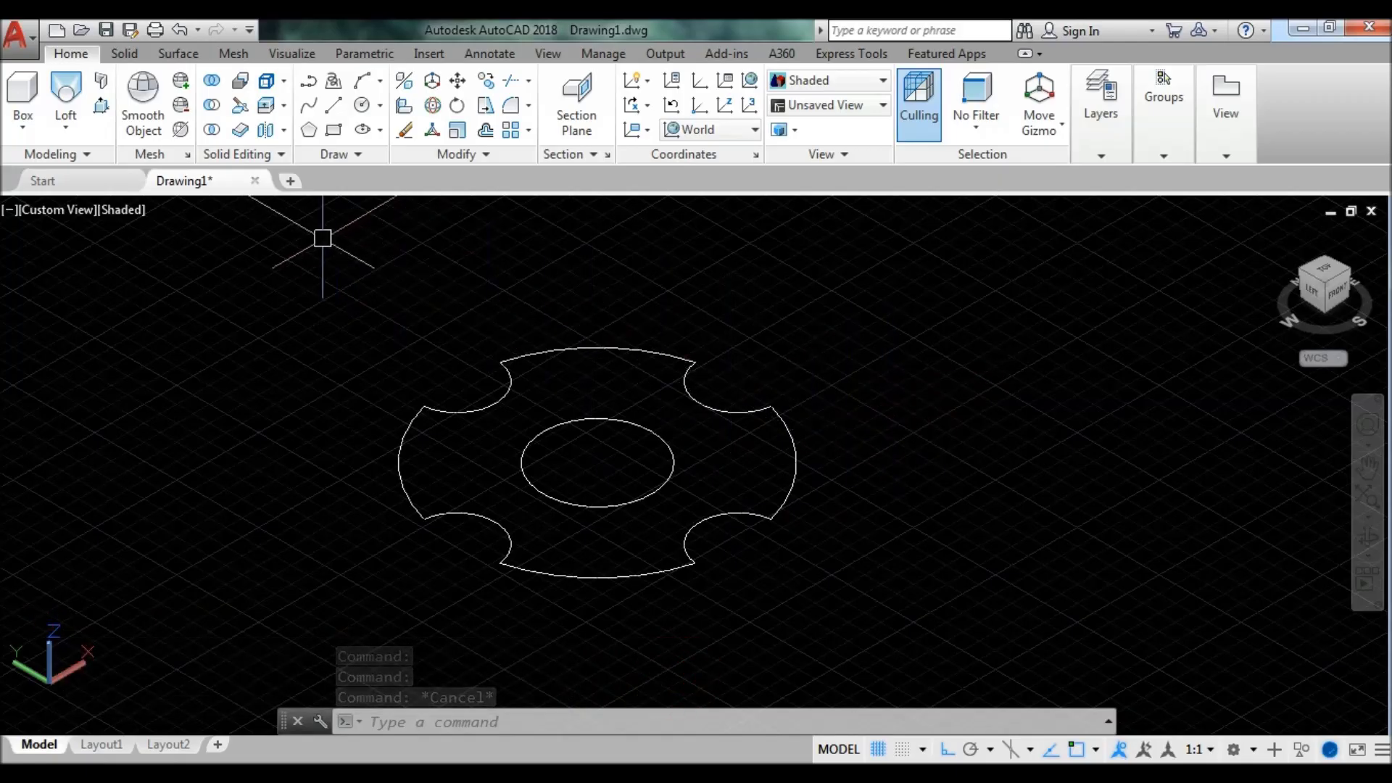
left_click(101, 107)
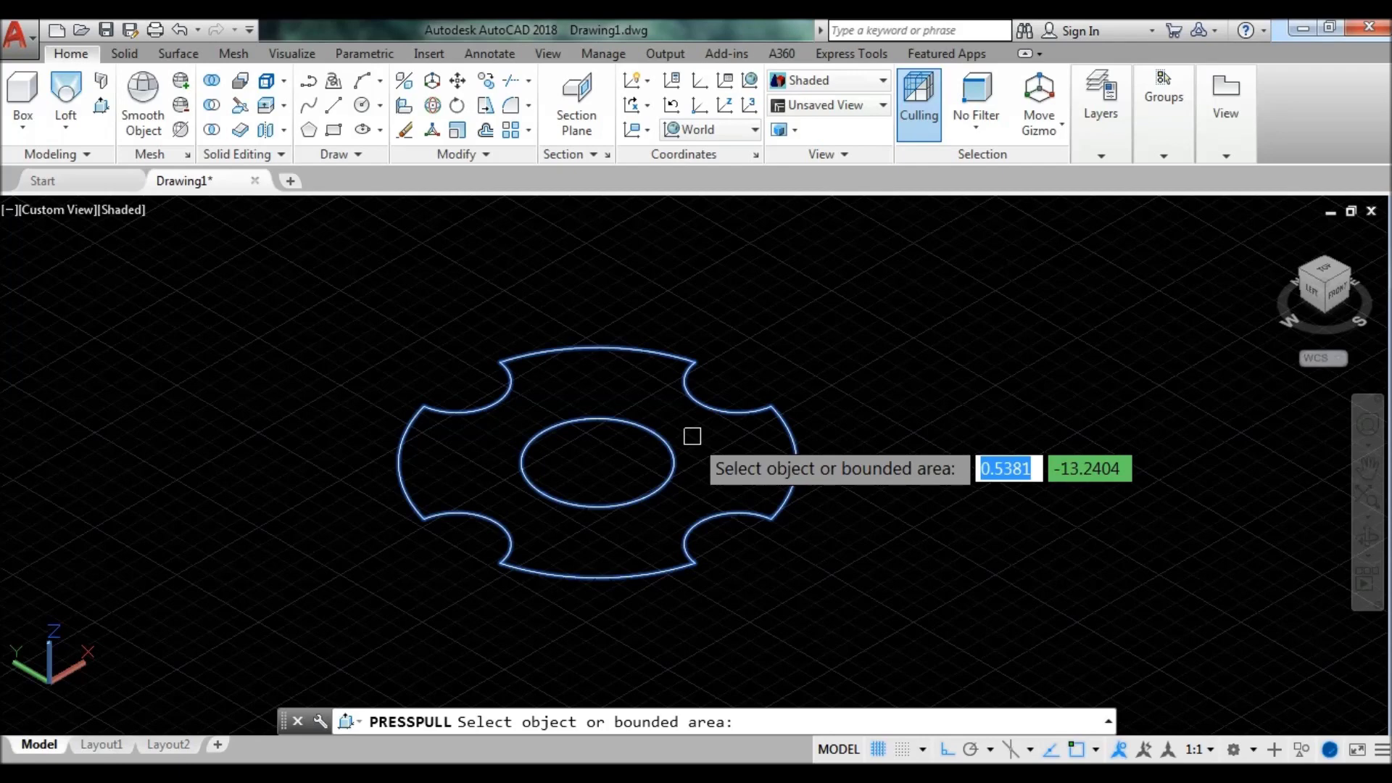
Step: Press-pull the area between the notched outline and centre circle up 3 units
left_click(692, 437)
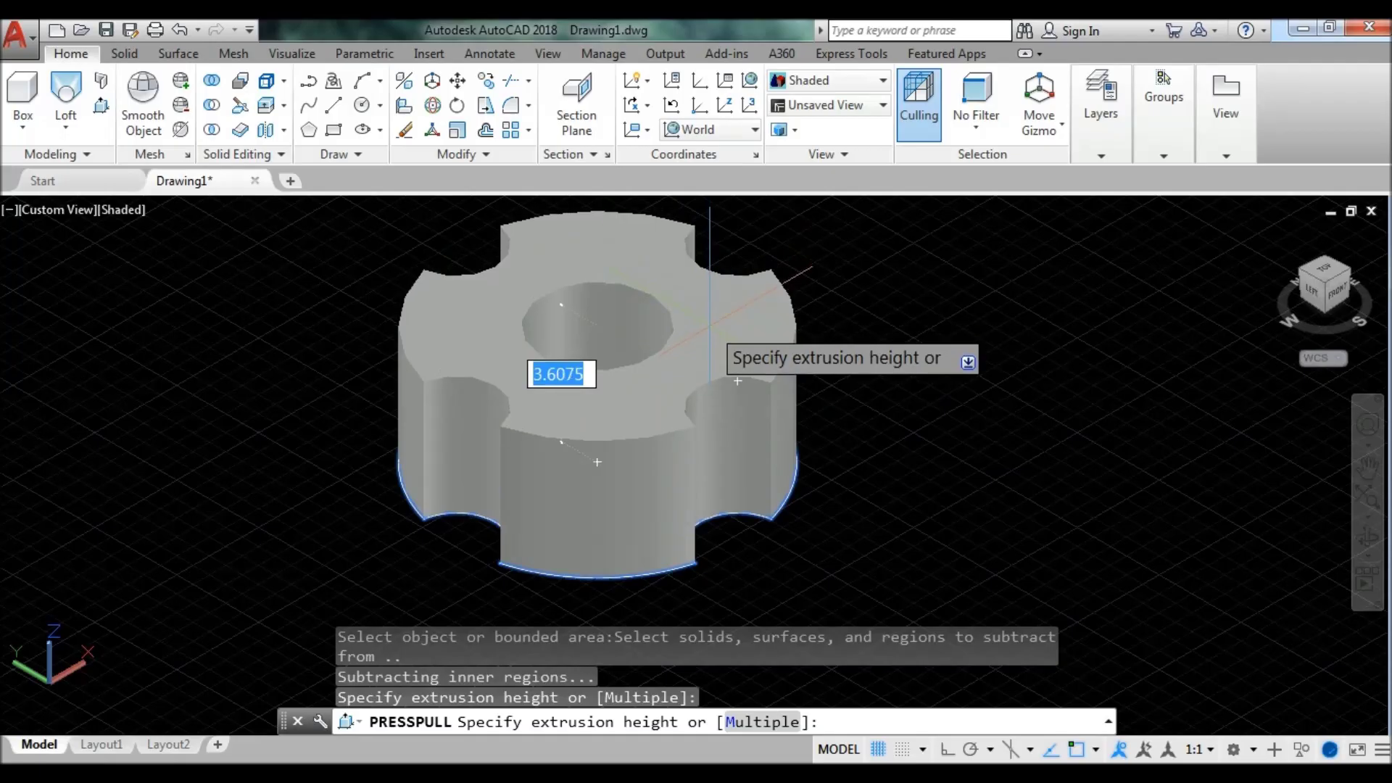
type("3")
key("Return")
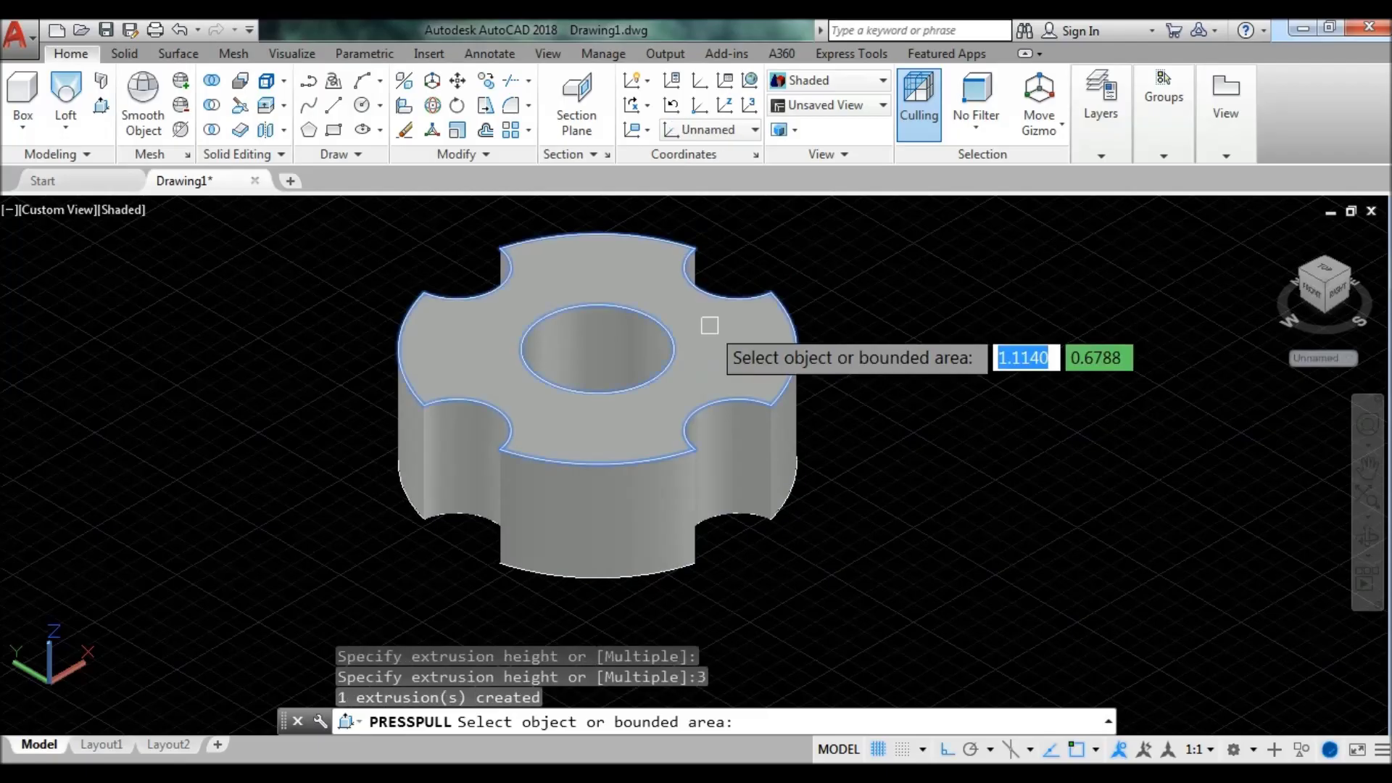
key("Return")
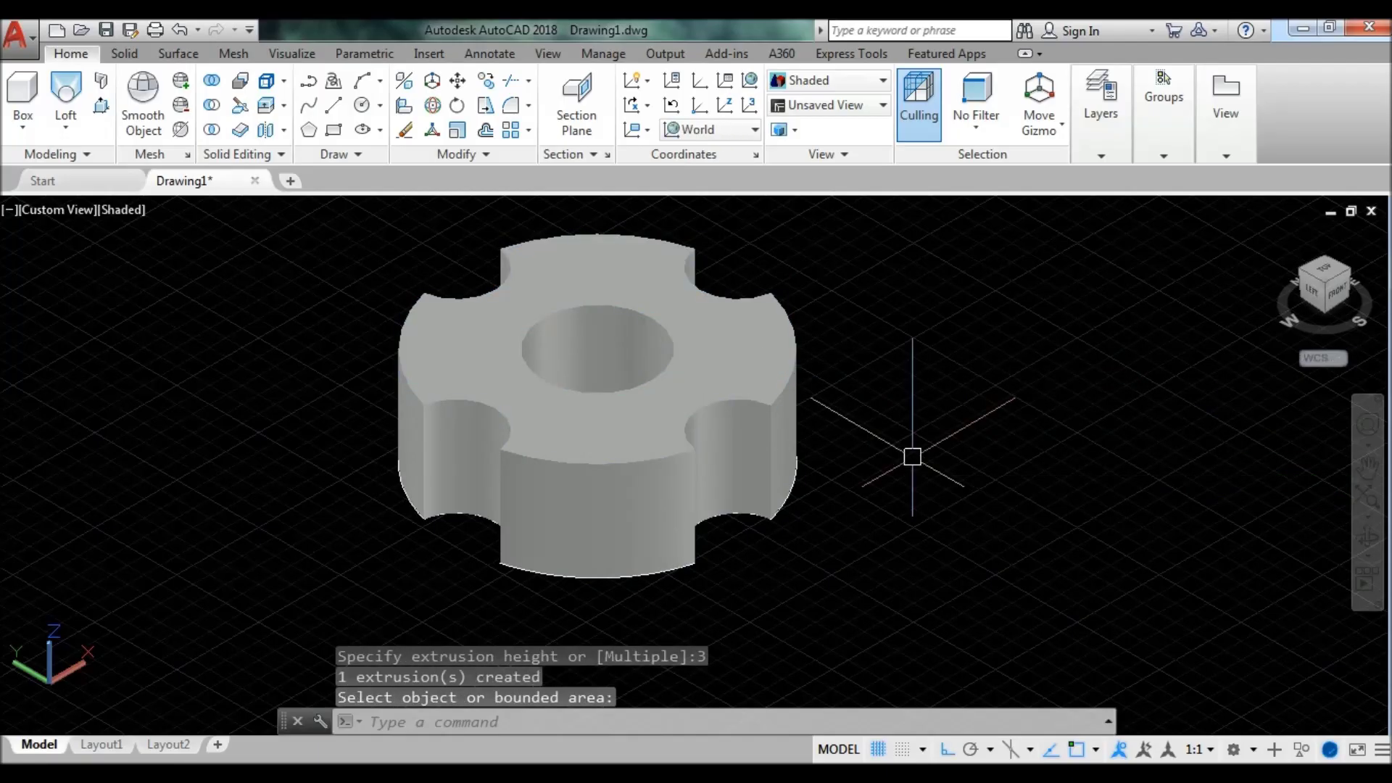
middle_click_drag(1051, 522, 1051, 522, "shift")
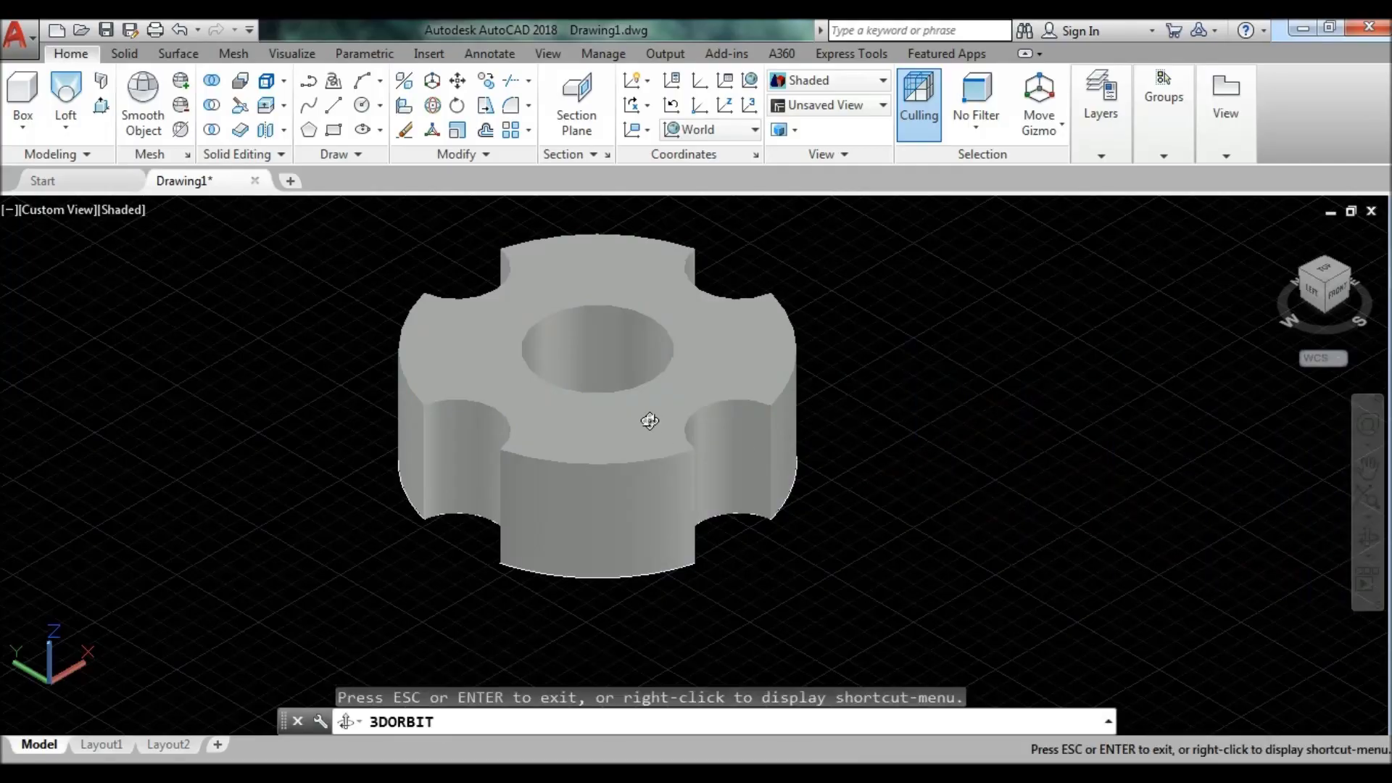
mouse_move(649, 420)
middle_mouse_down("shift")
mouse_move(805, 414)
mouse_move(727, 418)
middle_mouse_up("shift")
left_click_drag(600, 364, 669, 453)
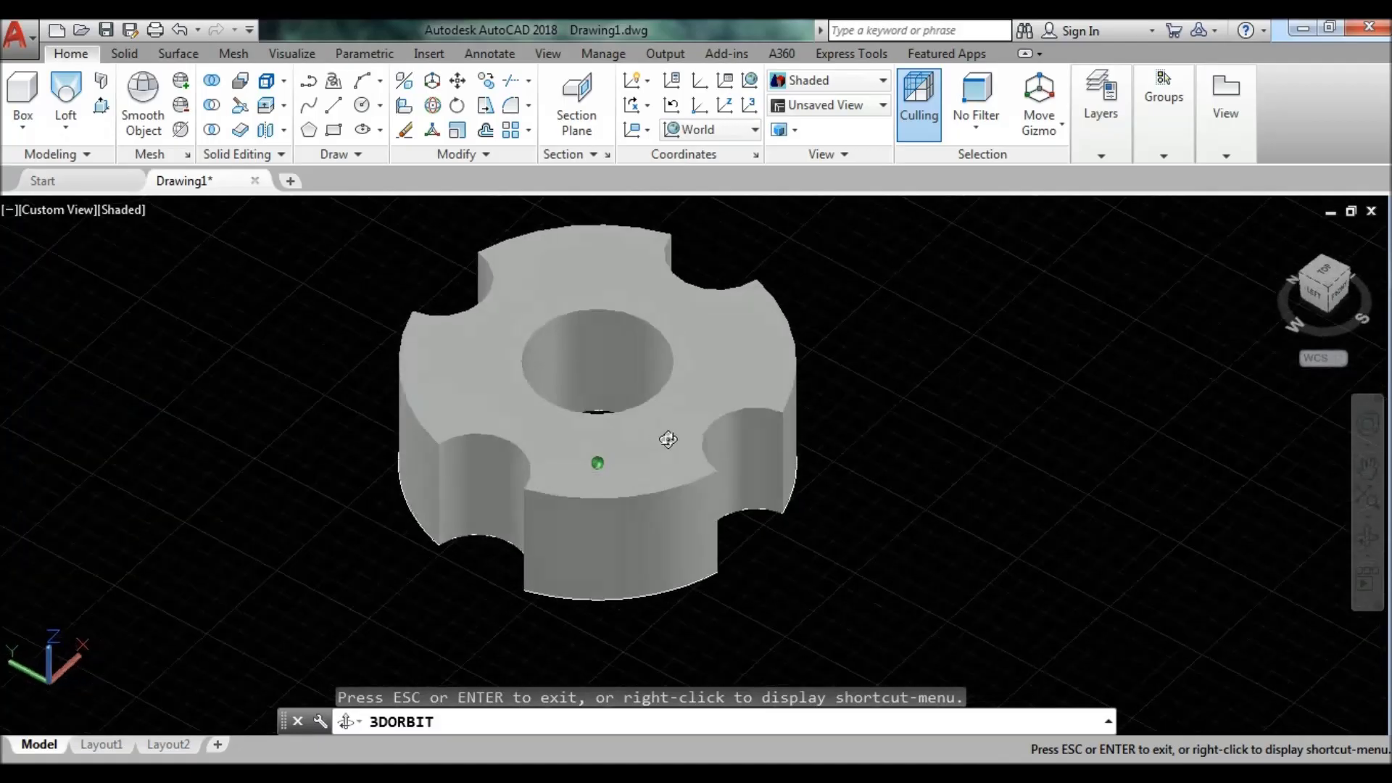
left_click_drag(740, 370, 737, 395)
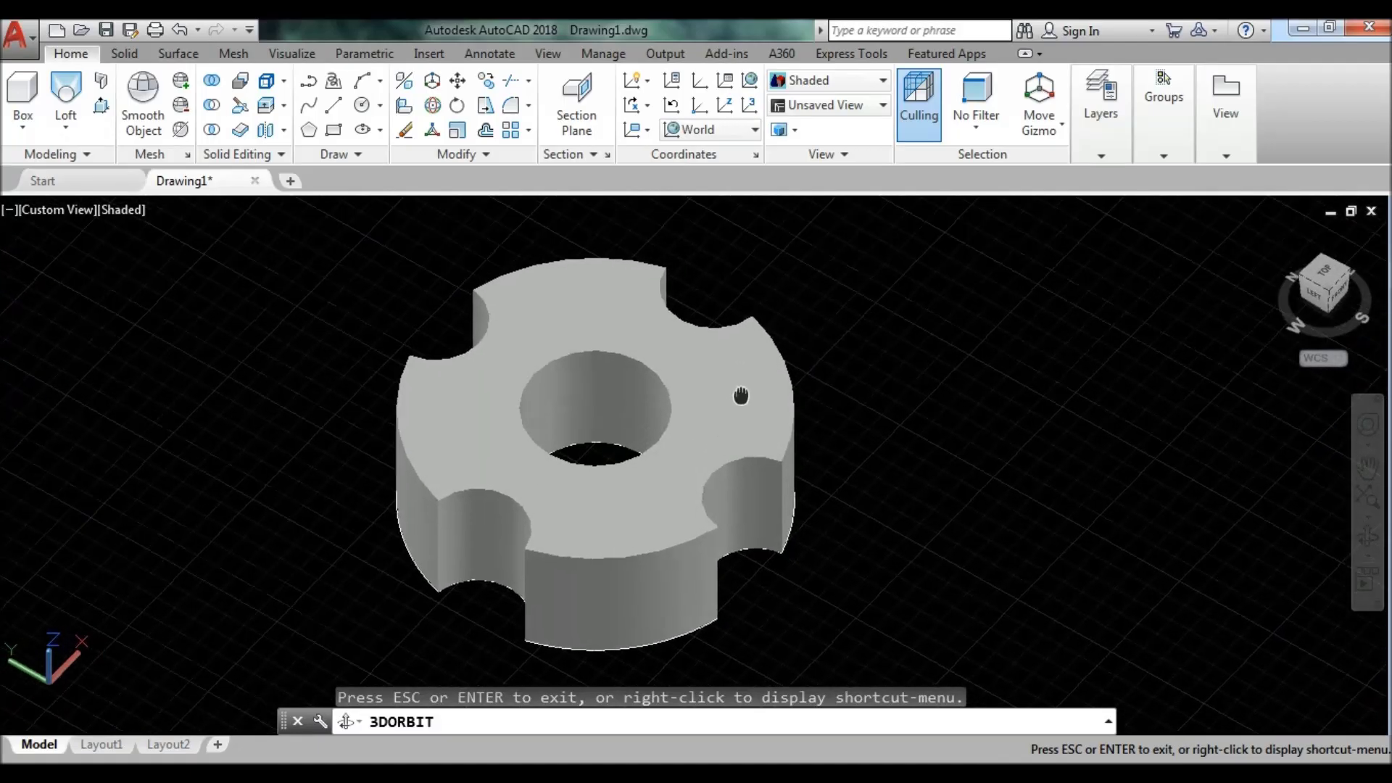
key("Escape")
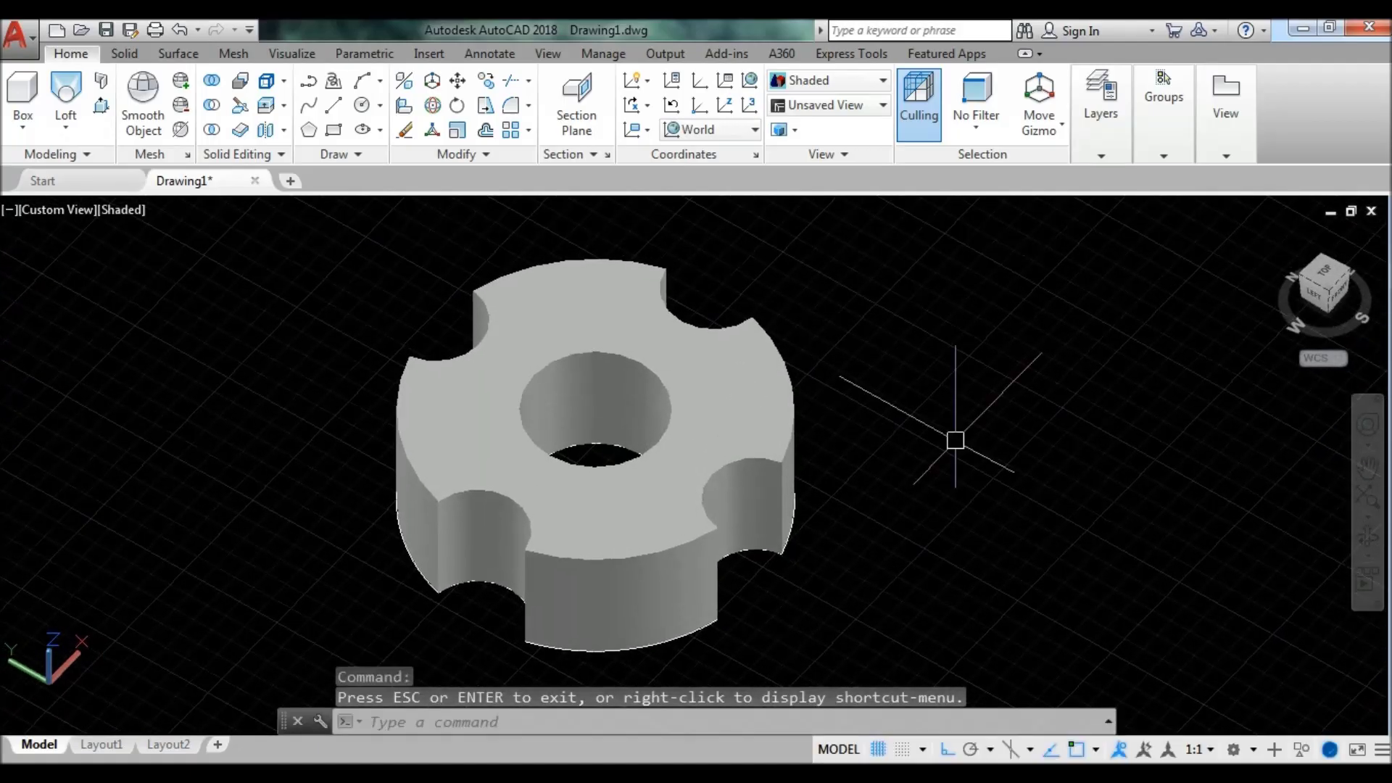